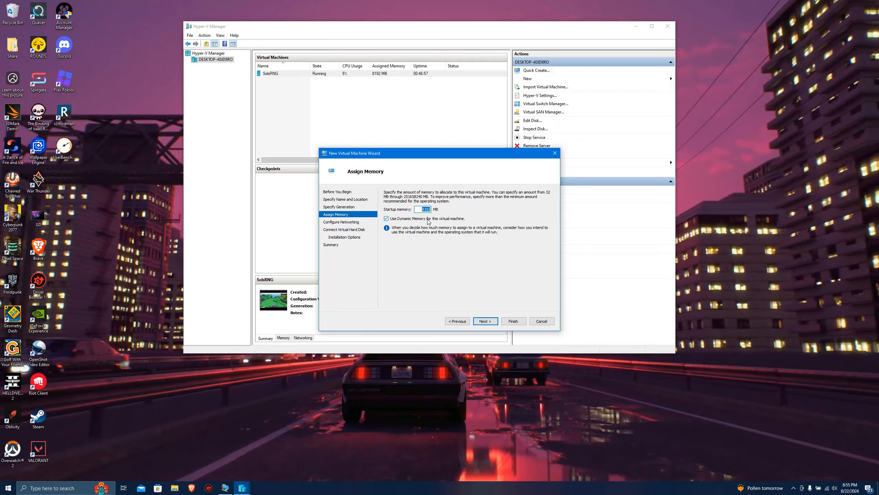
Turn off dynamic memory for the new virtual machine and connect its network adapter to the External switch.
left_click(422, 210)
left_click(385, 218)
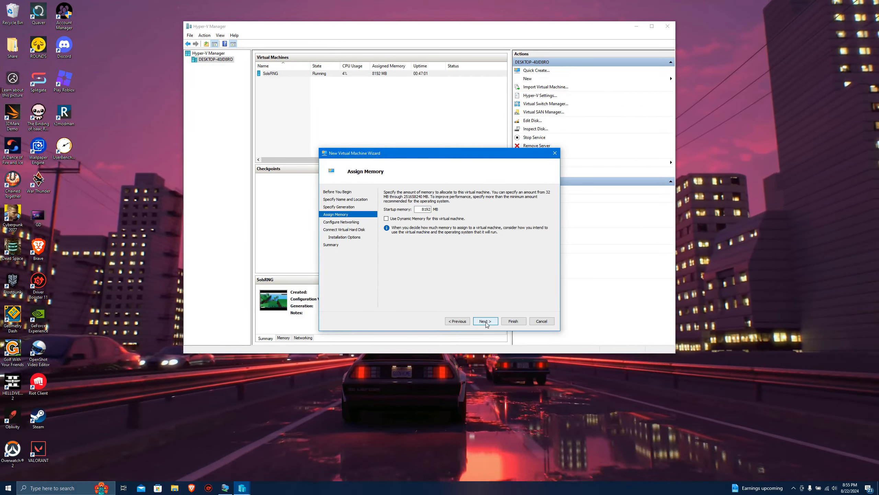
left_click(485, 321)
left_click(423, 208)
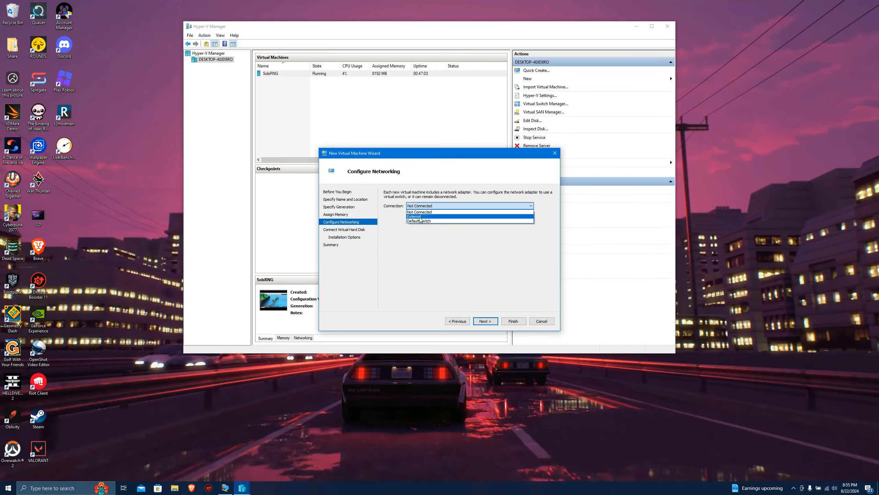
left_click(425, 217)
left_click(485, 321)
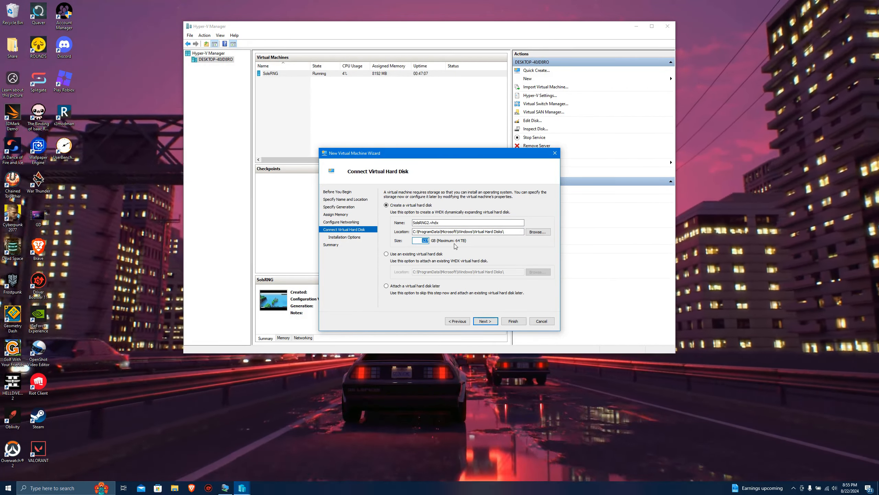
Set the new virtual hard disk's size to 100 GB and continue to the installation options.
type("100")
left_click(424, 241)
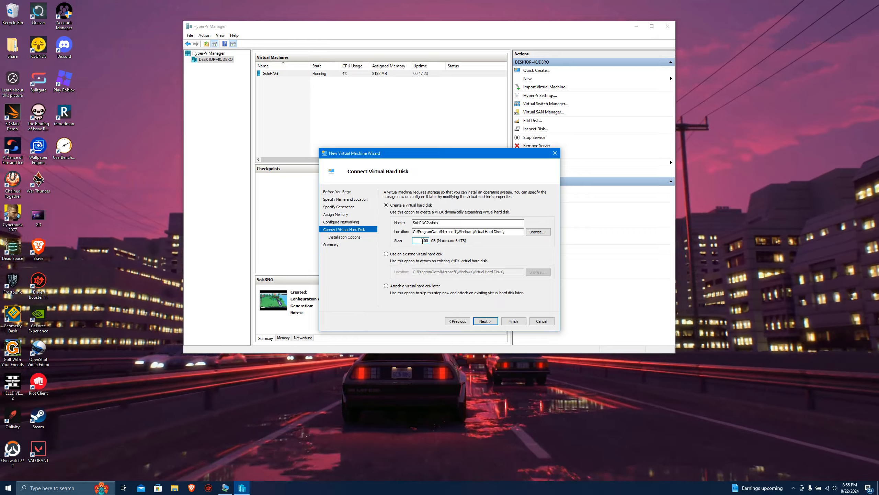
left_click_drag(423, 241, 437, 243)
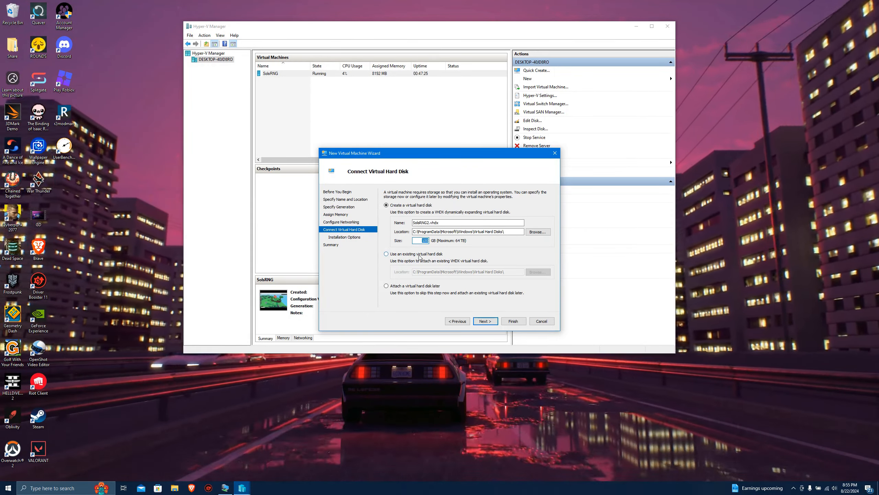
left_click(485, 321)
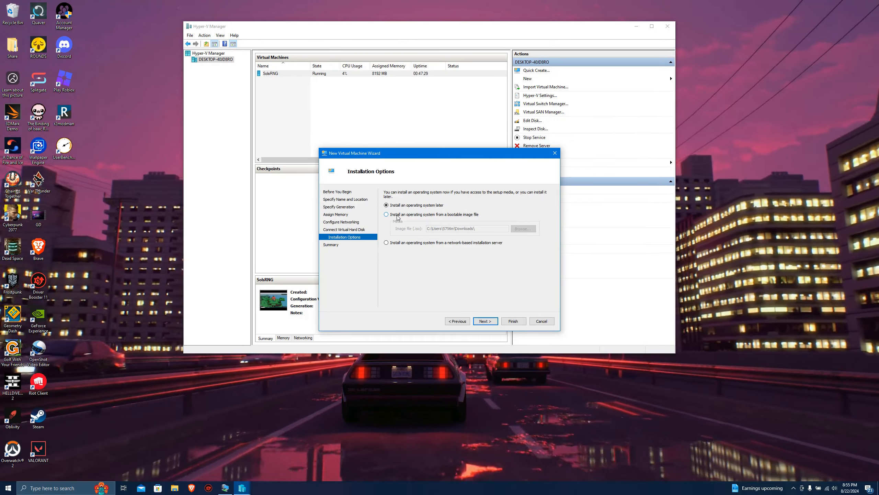
Choose to install the operating system from a bootable image file and view the ISO files in Downloads without selecting one.
left_click(459, 215)
left_click(520, 232)
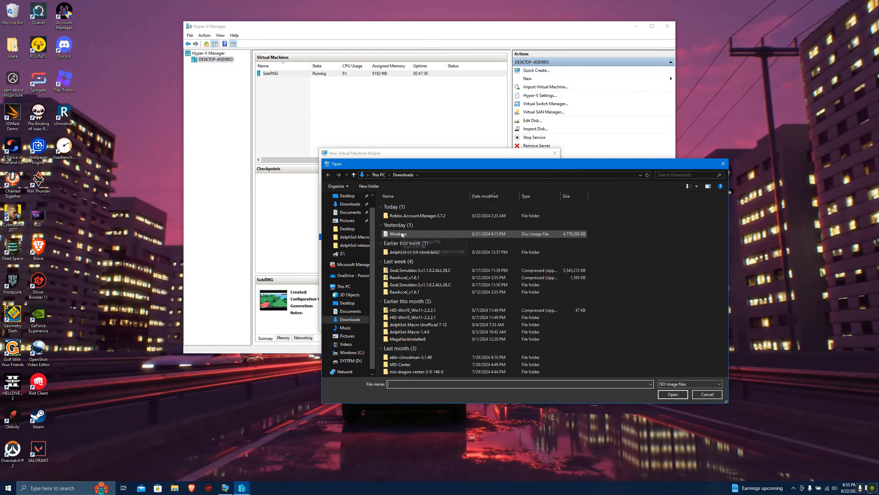
left_click(724, 164)
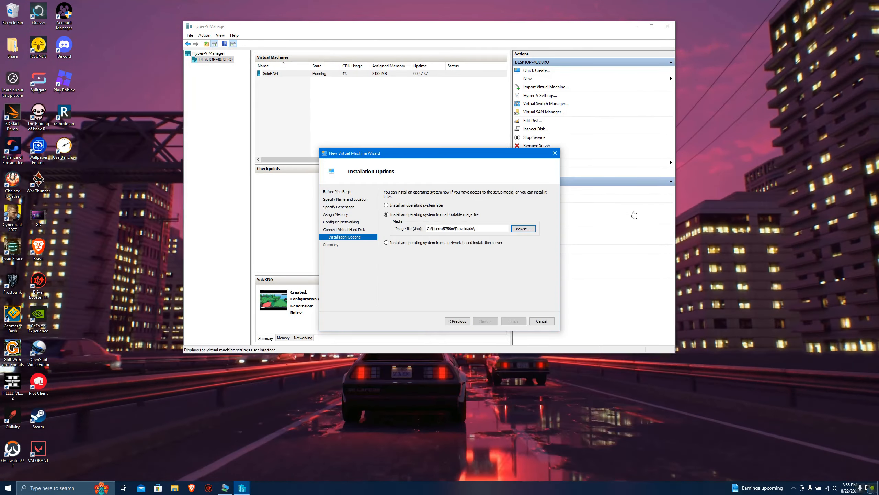
Switch to the Brave browser, search for "windows 10 iso installation" and open Microsoft's Windows 10 download page.
left_click(192, 487)
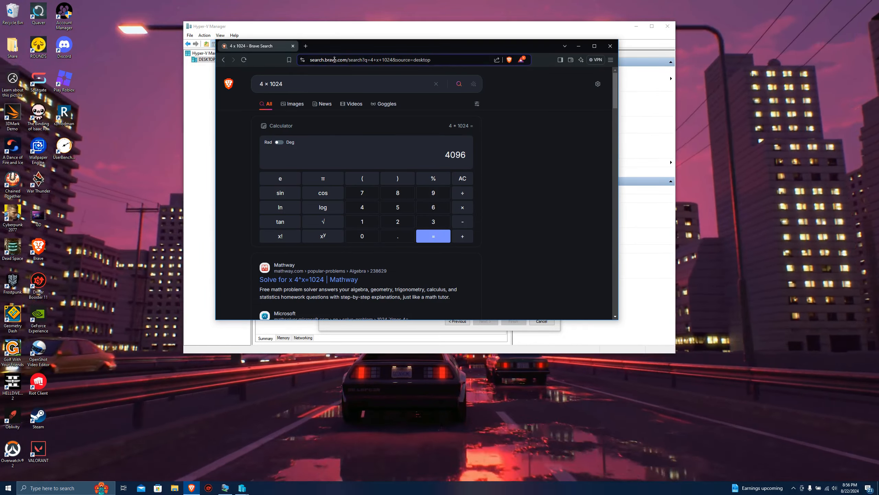
left_click(335, 59)
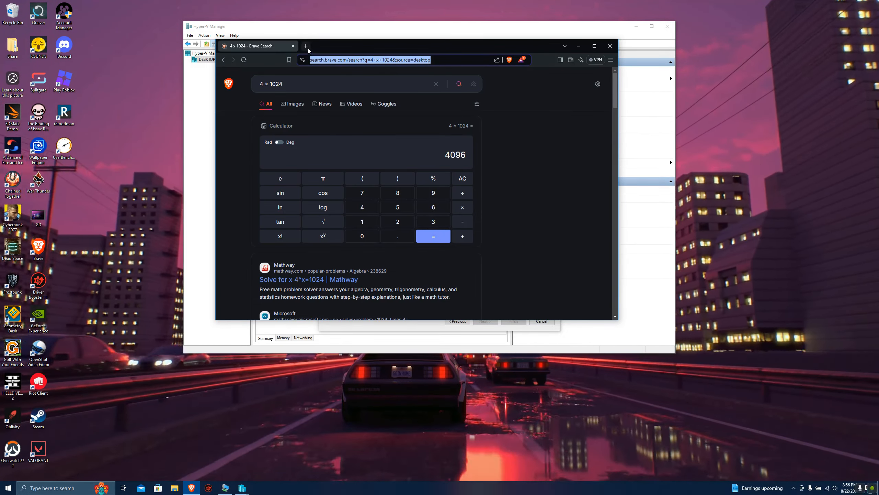
left_click(307, 47)
left_click(293, 46)
type("wi")
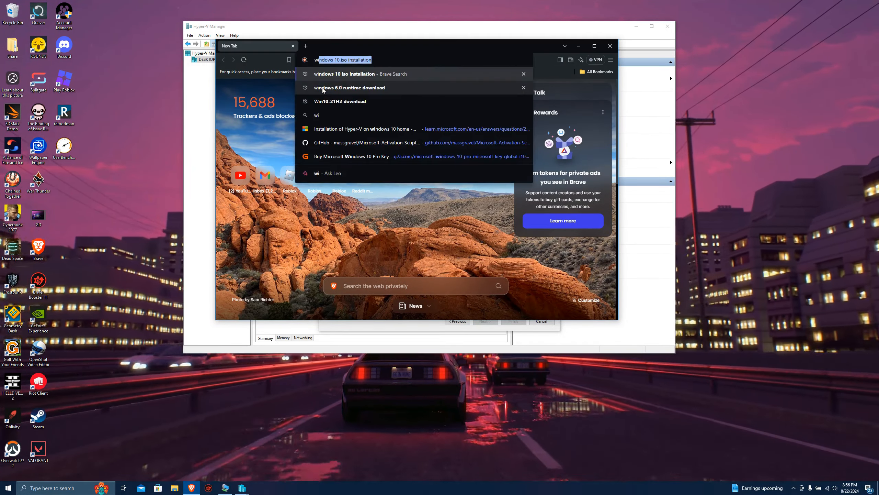
type("ndows 10 iso installation")
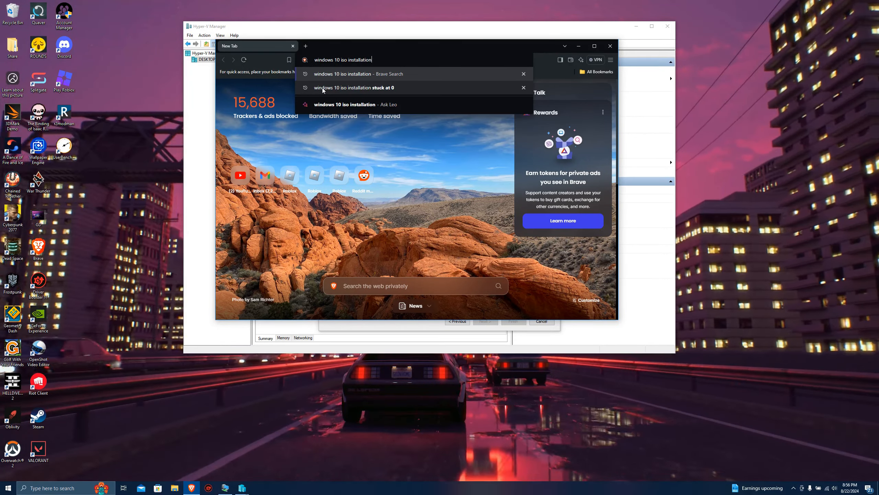
key("Return")
scroll(351, 224, "down", 3)
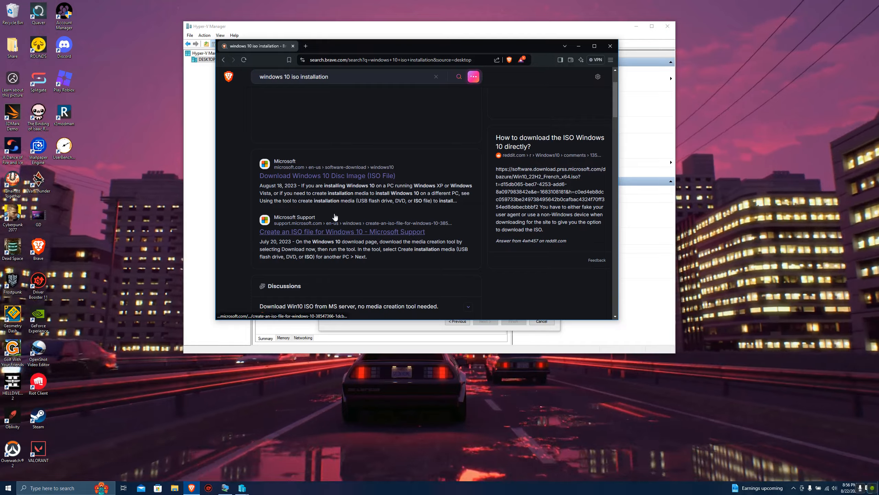
left_click(274, 164)
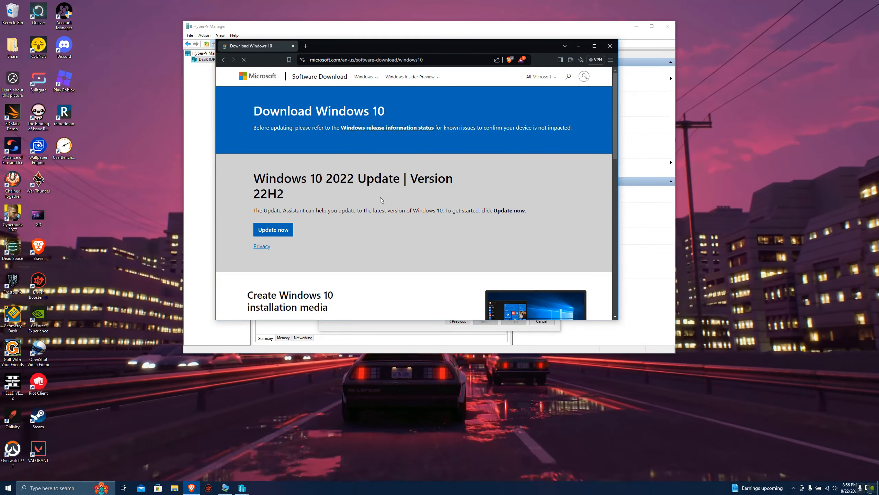
Request the Windows 10 installation media tool download, cancel saving the file and close the browser.
scroll(246, 123, "down", 5)
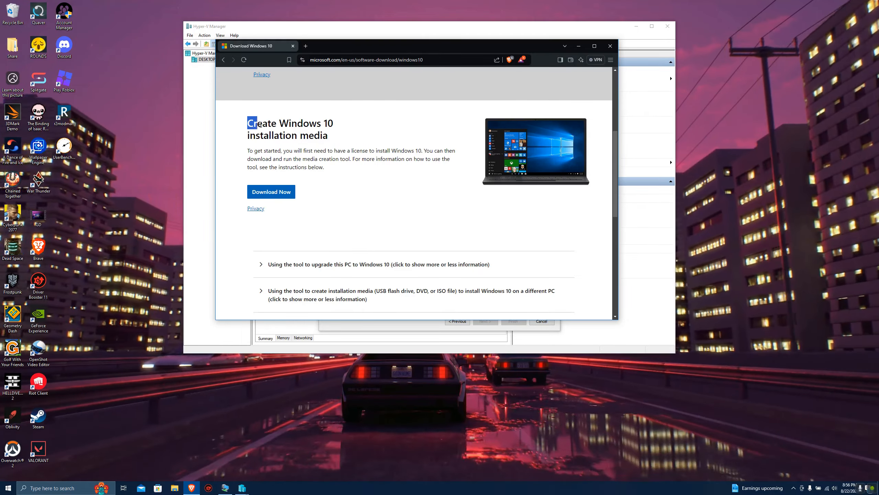
left_click_drag(246, 123, 339, 134)
left_click(353, 136)
left_click(290, 192)
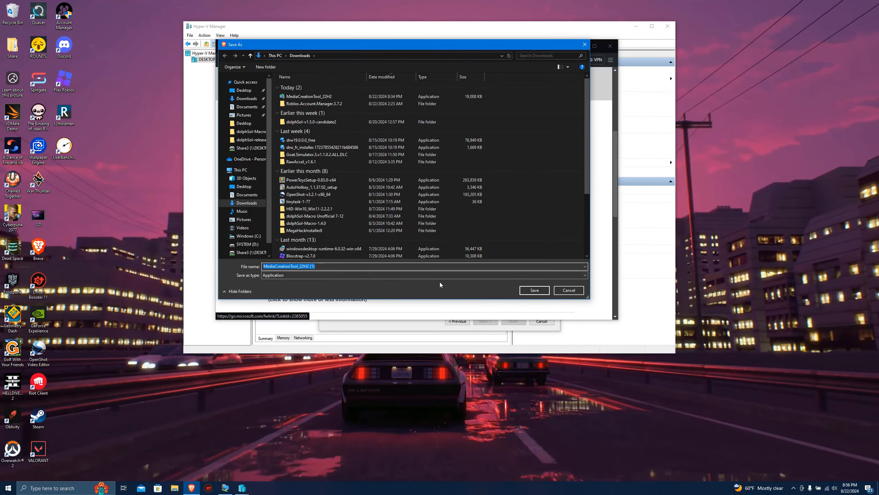
left_click(565, 291)
left_click(610, 46)
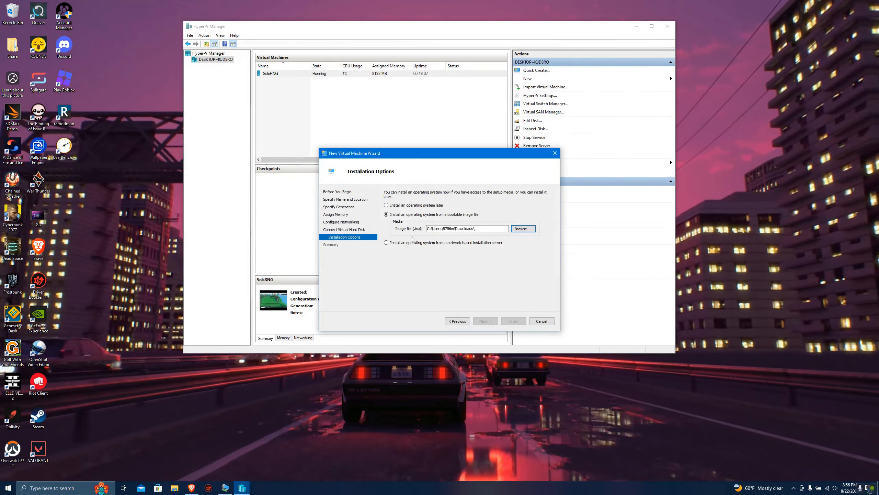
In File Explorer, run MediaCreationTool_22H2 from the Downloads folder and accept its license terms.
left_click(175, 488)
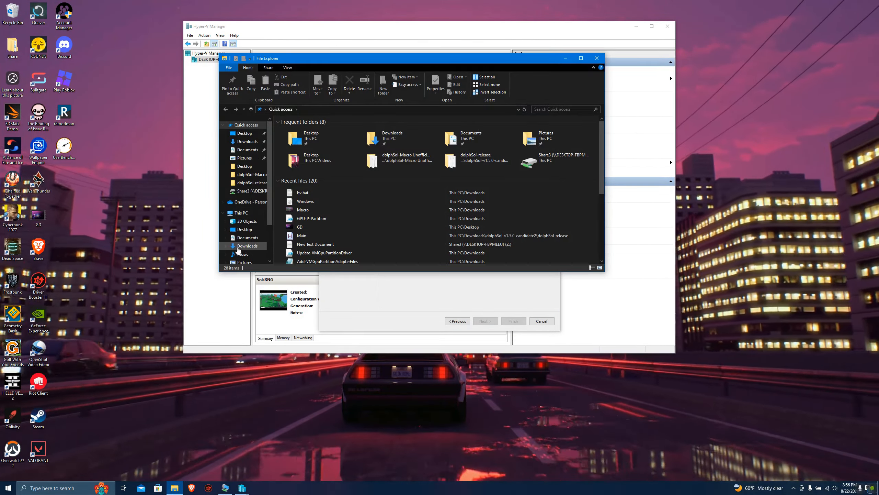
left_click(255, 142)
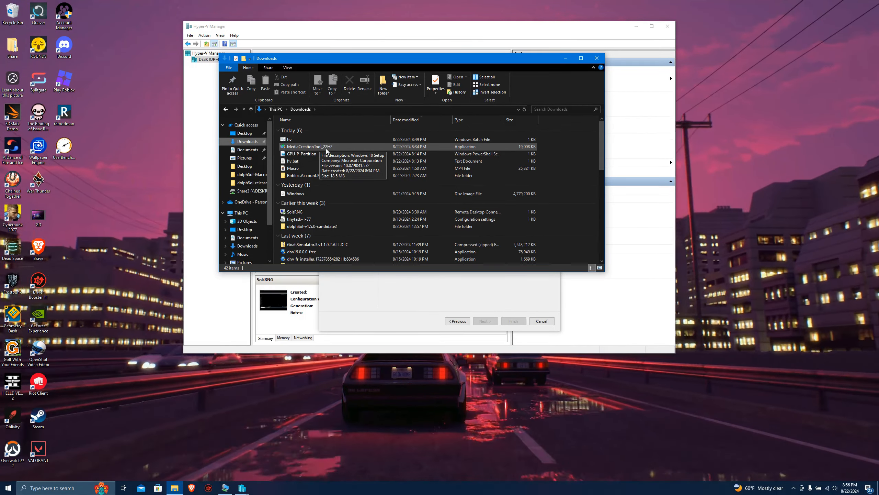
double_click(334, 148)
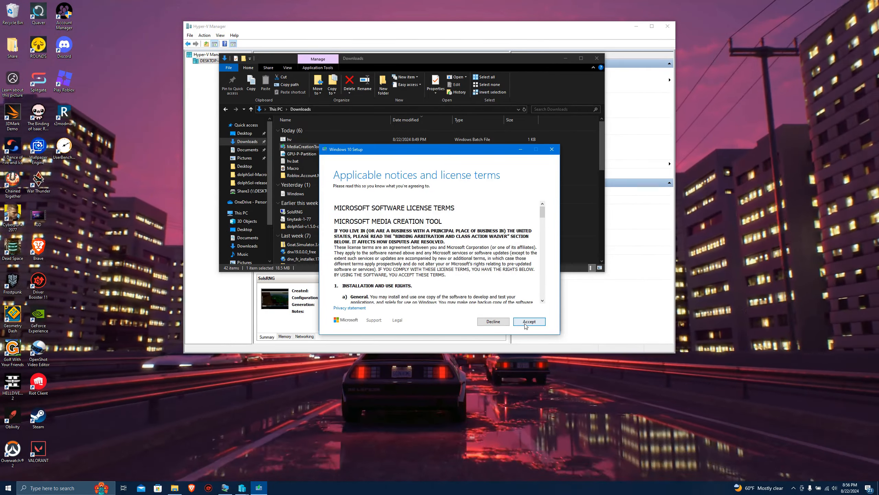
left_click(526, 322)
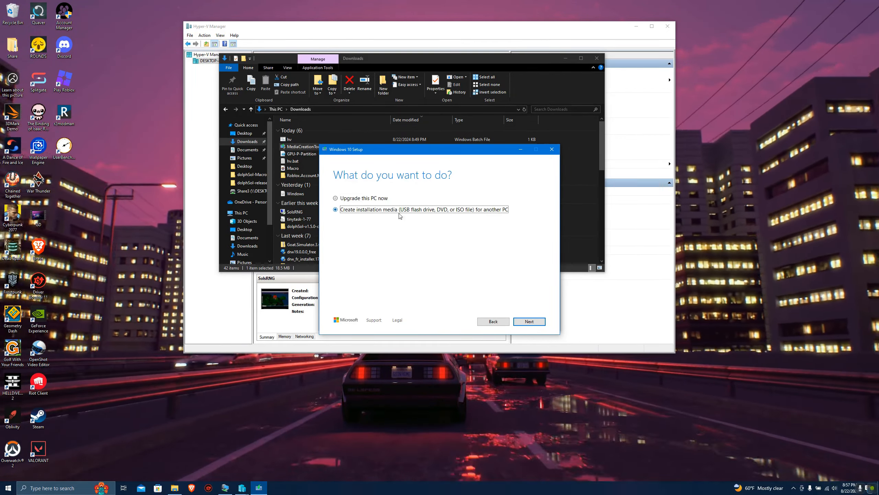
Choose to create installation media for another PC with the recommended options, using an ISO file as the media.
left_click(530, 321)
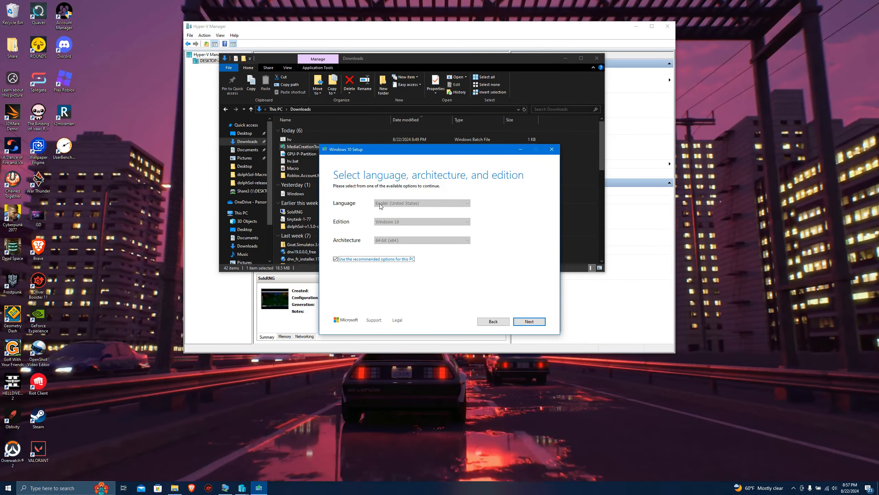
left_click(529, 321)
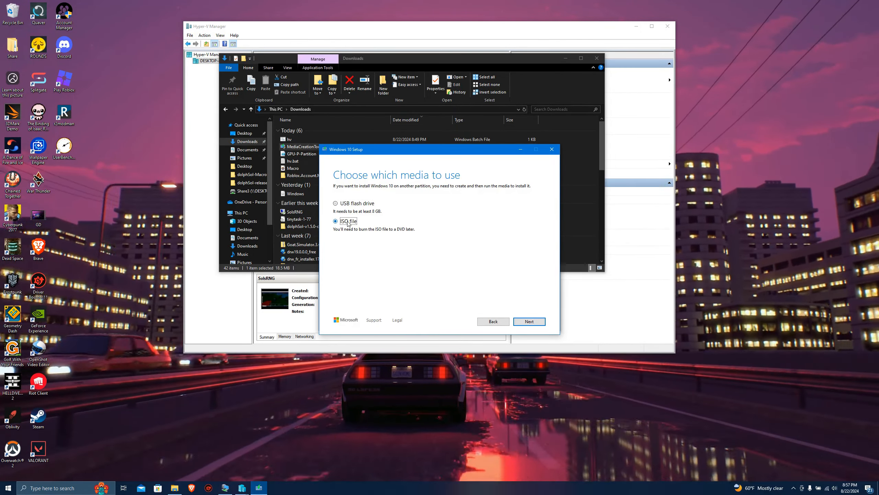
left_click(530, 321)
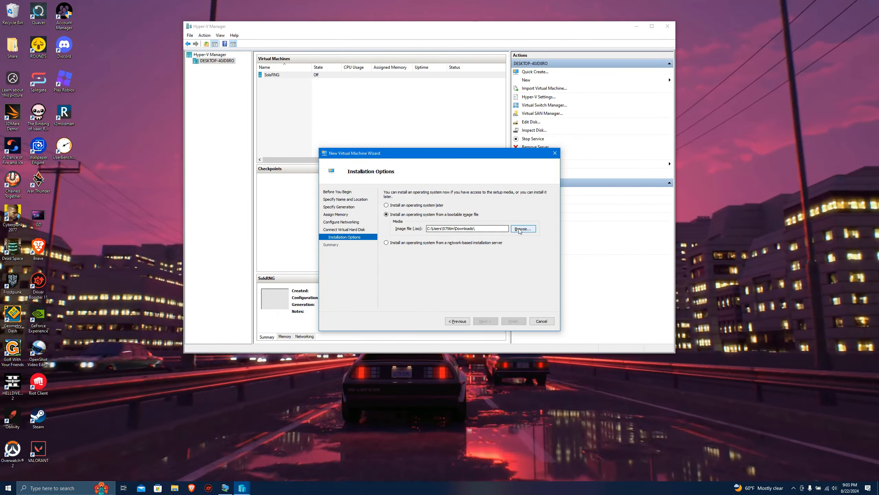
Select Windows.iso from Downloads as the boot image and finish creating the SolsRNG2 virtual machine.
left_click(519, 230)
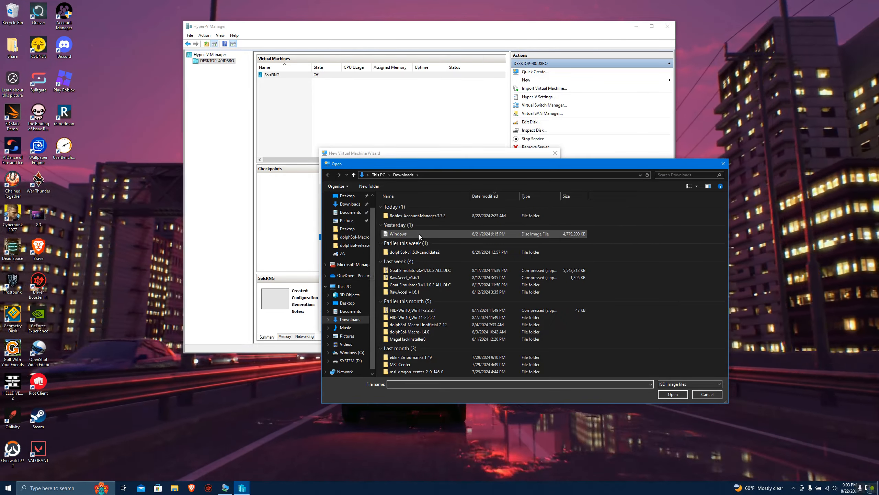
left_click(393, 235)
double_click(393, 235)
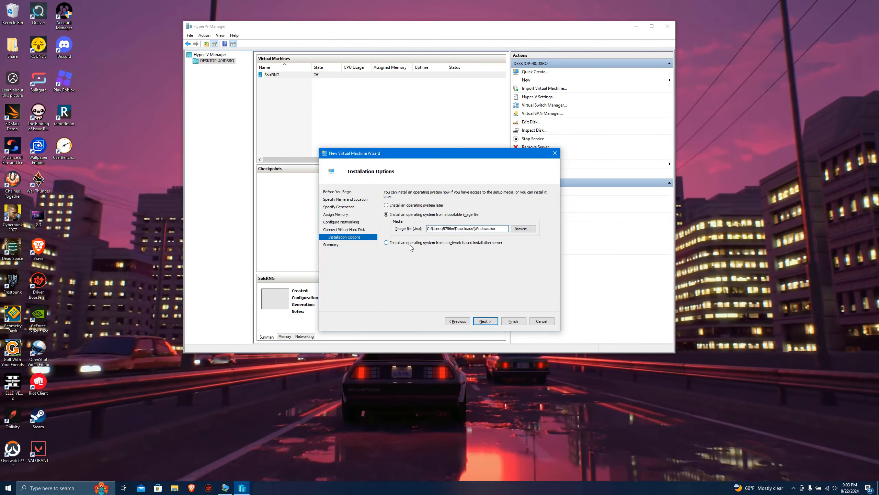
left_click(486, 322)
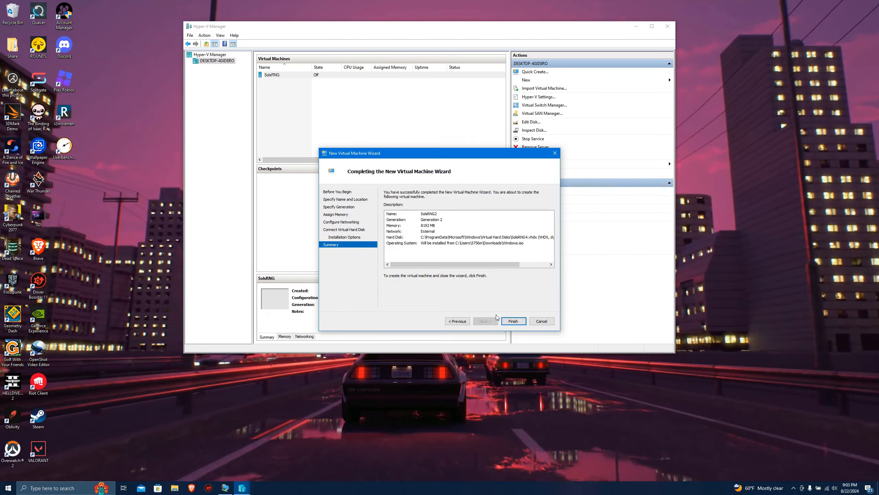
left_click(514, 322)
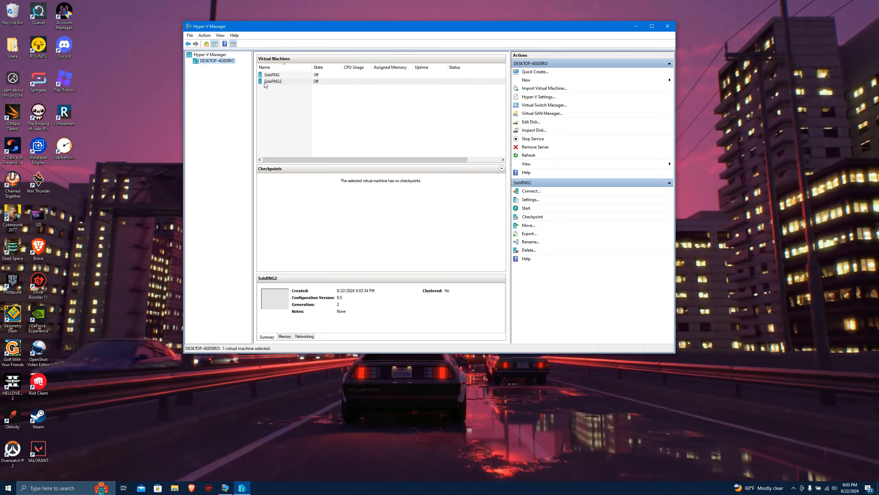
Open the settings of SolsRNG2 and set its number of virtual processors to 4.
right_click(283, 81)
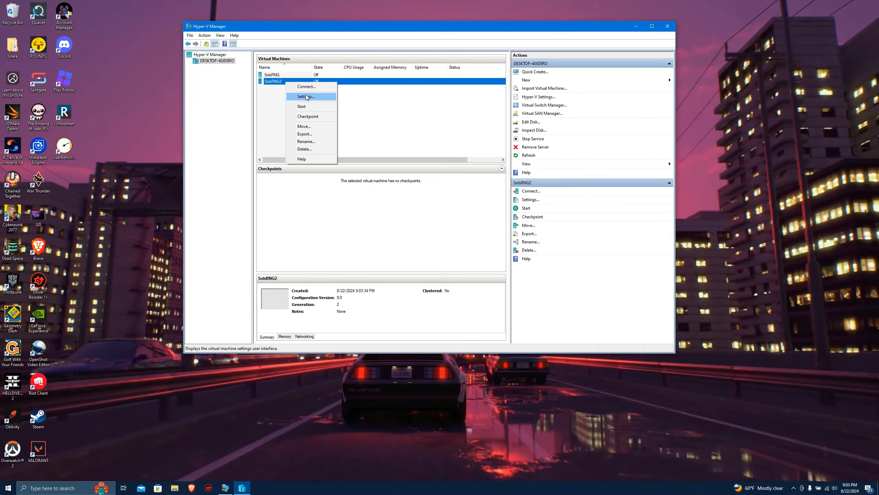
left_click(306, 96)
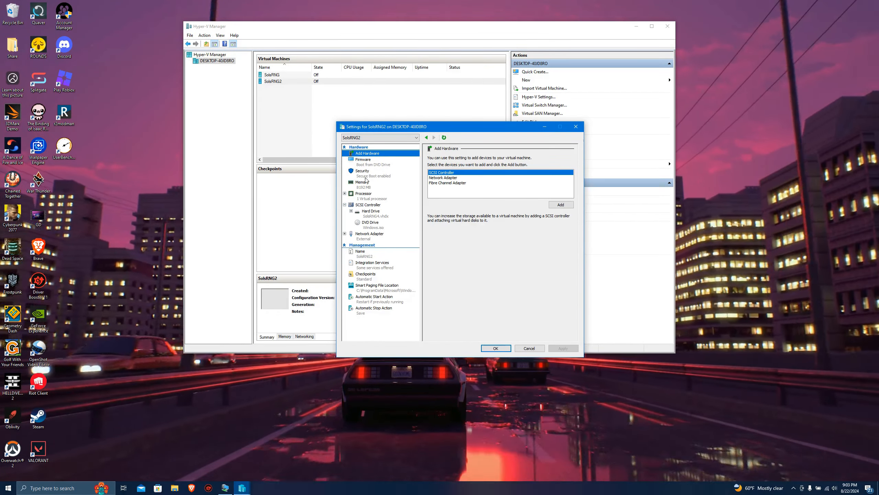
left_click(364, 194)
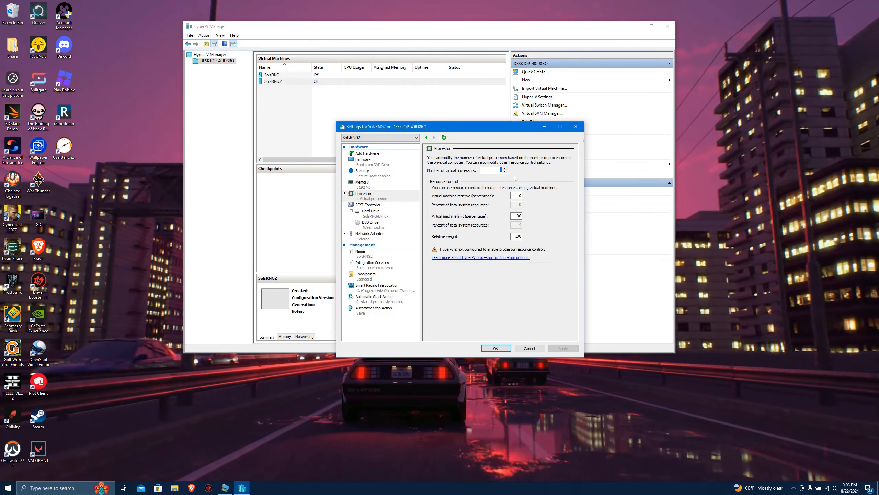
type("2")
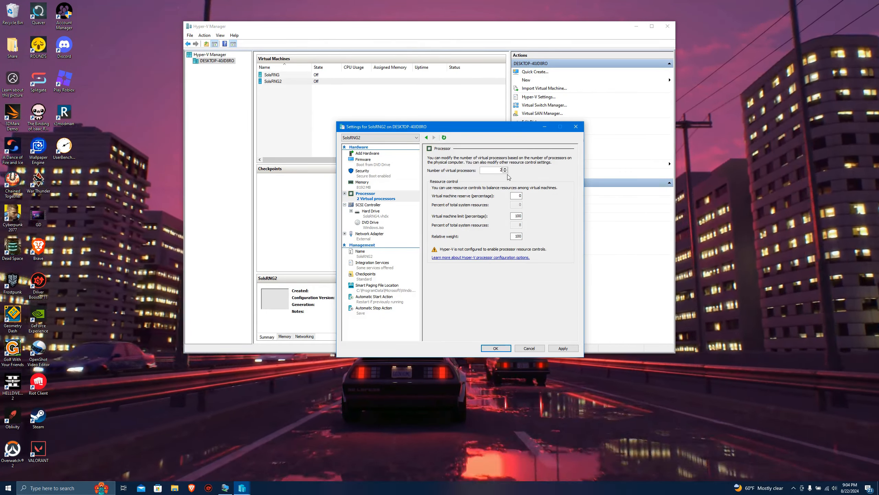
type("4")
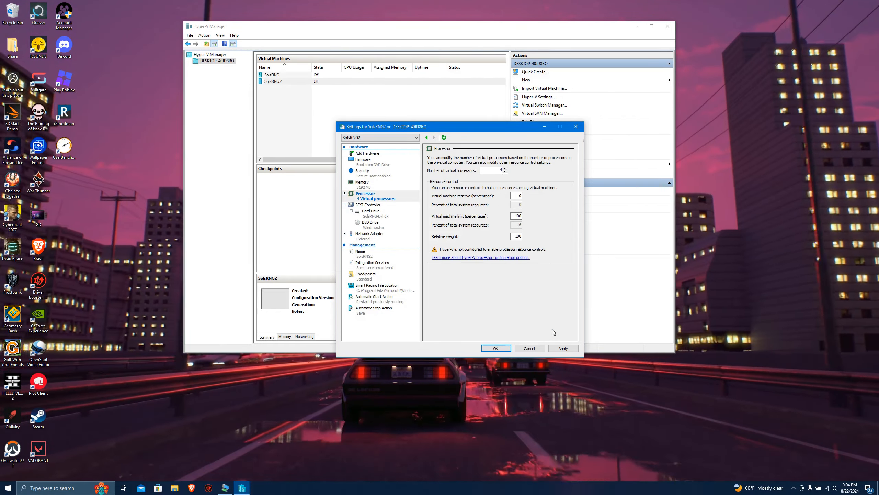
Disable checkpoints for the SolsRNG2 virtual machine and save its settings.
left_click(360, 279)
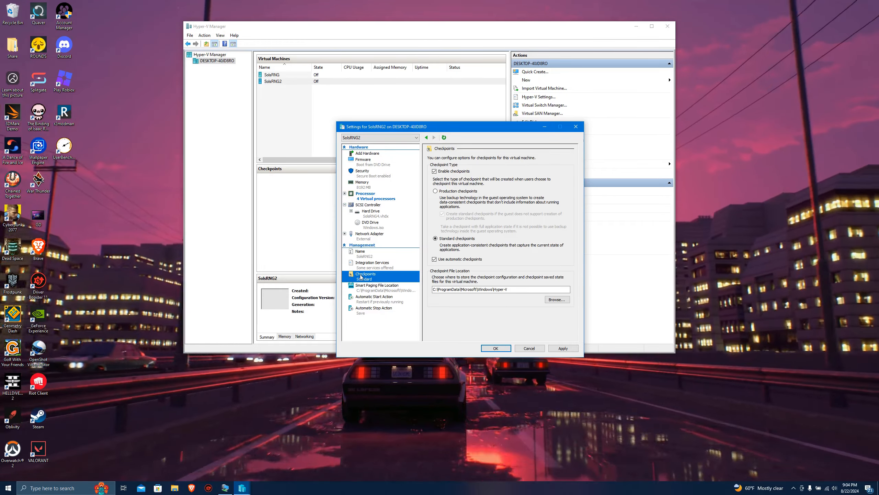
left_click(435, 172)
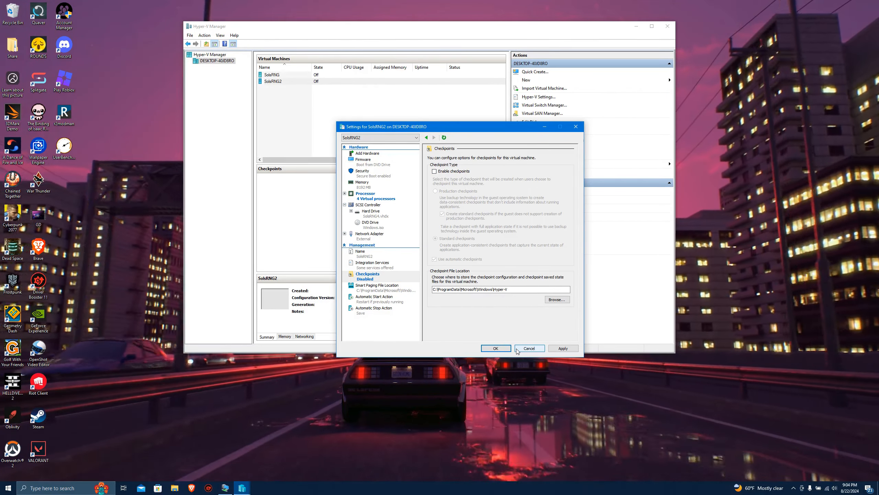
left_click(563, 348)
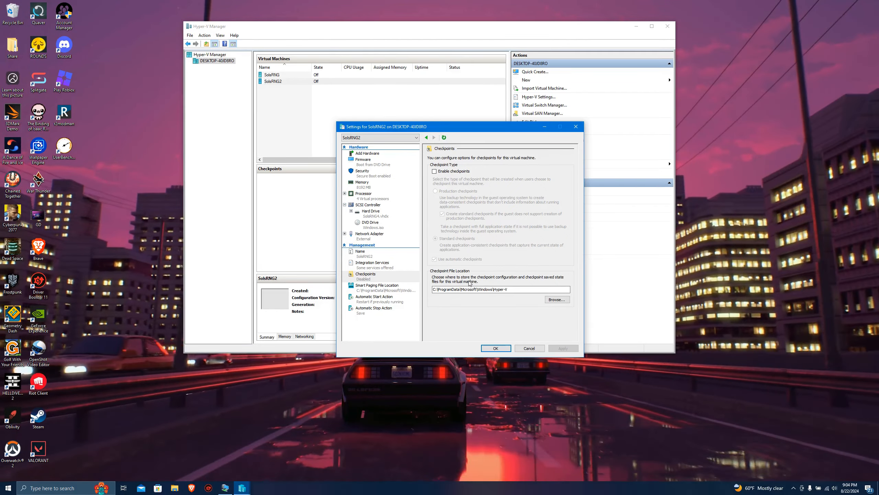
left_click(496, 348)
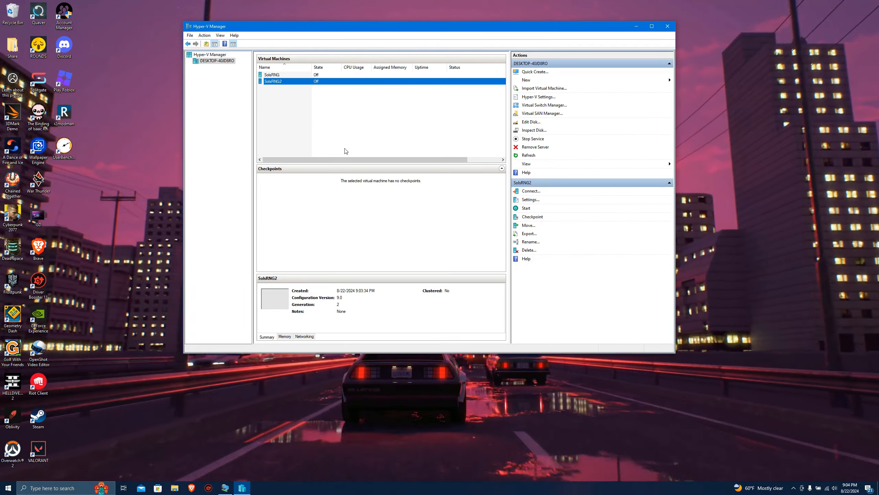
Connect to and start SolsRNG2, and launch the Windows installation with English (United States) language and US keyboard.
right_click(286, 85)
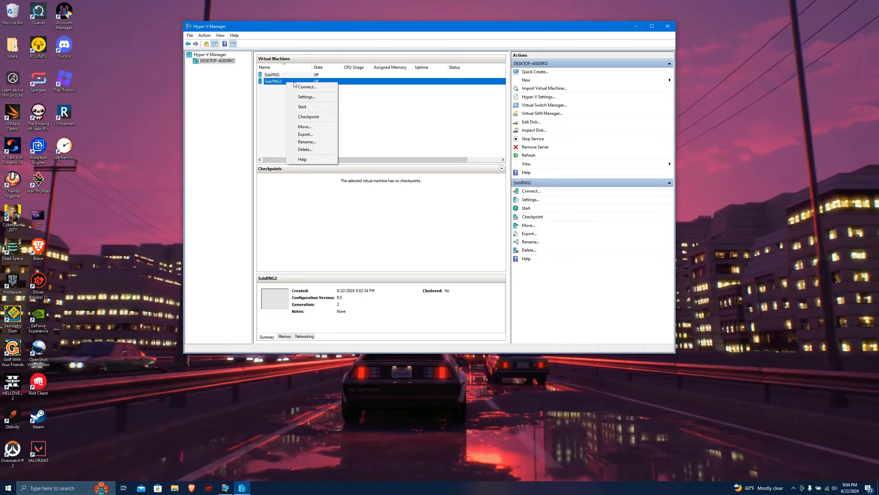
left_click(307, 87)
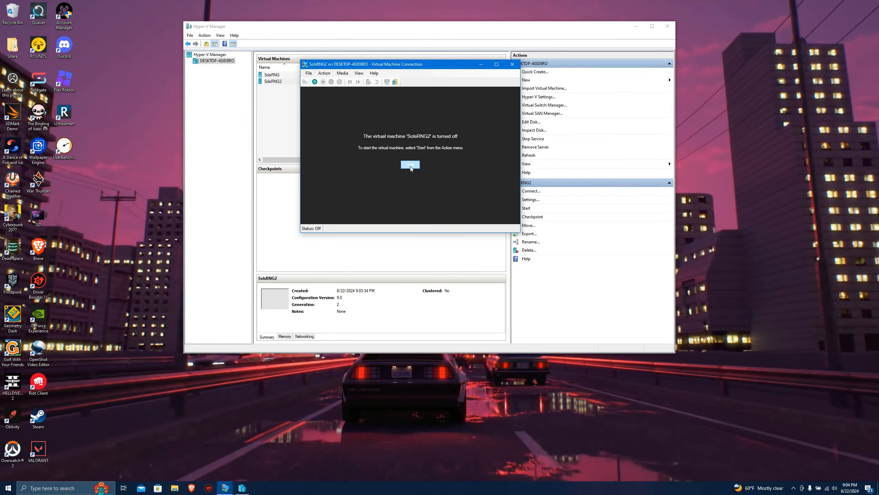
left_click(410, 165)
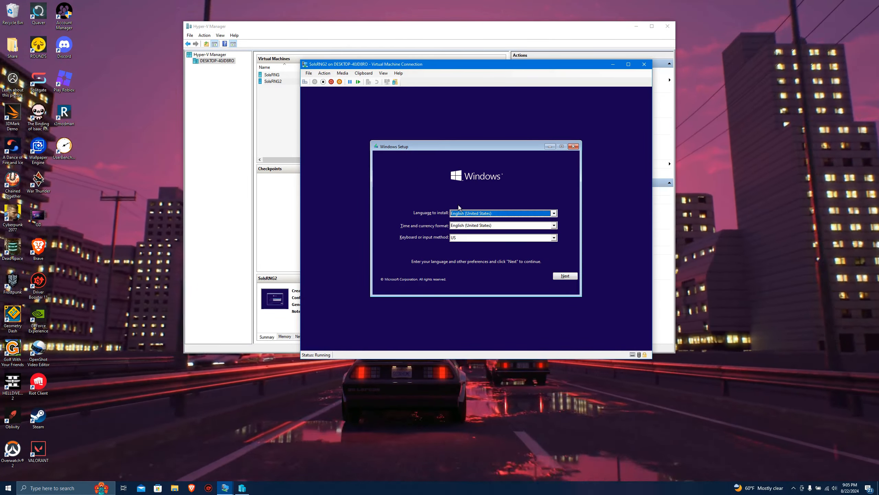
left_click(565, 275)
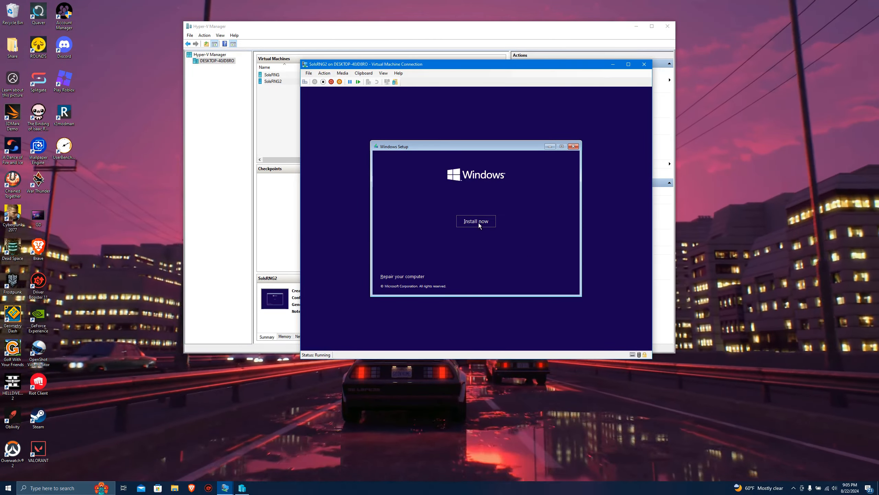
left_click(479, 223)
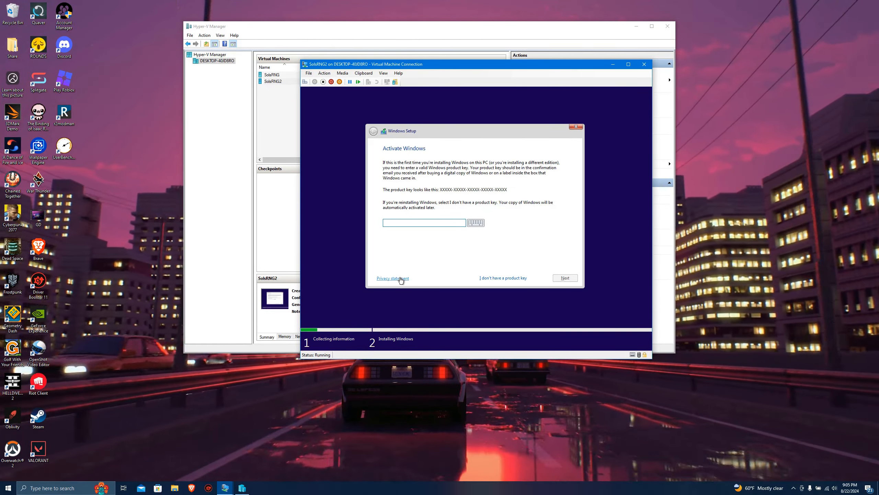
Skip the product key, choose Windows 10 Pro, accept the license terms and select the custom installation type.
left_click(496, 279)
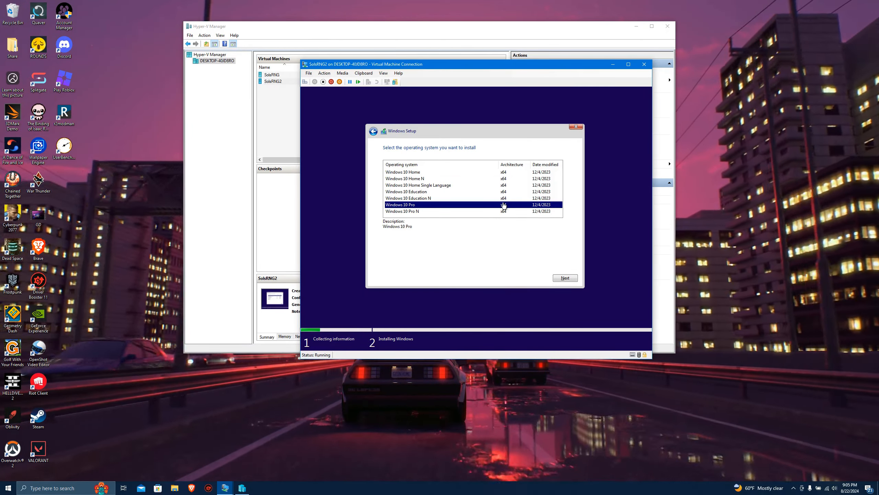
left_click(558, 279)
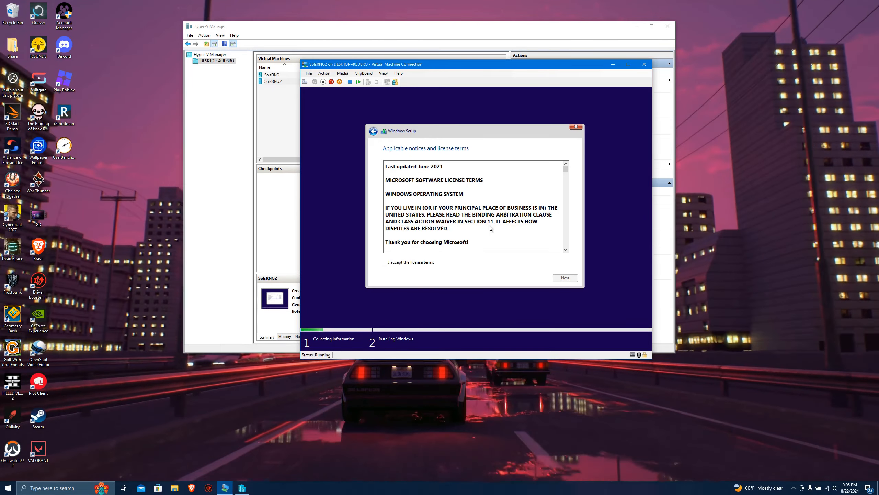
left_click(561, 278)
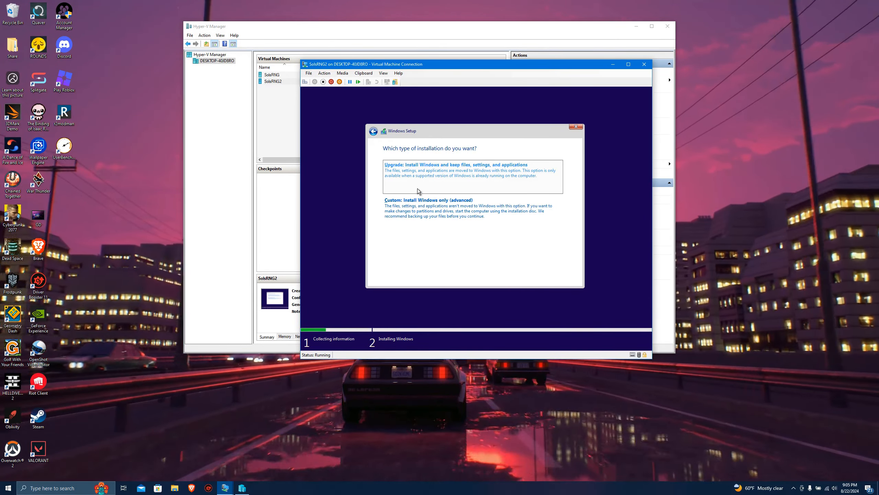
left_click(440, 207)
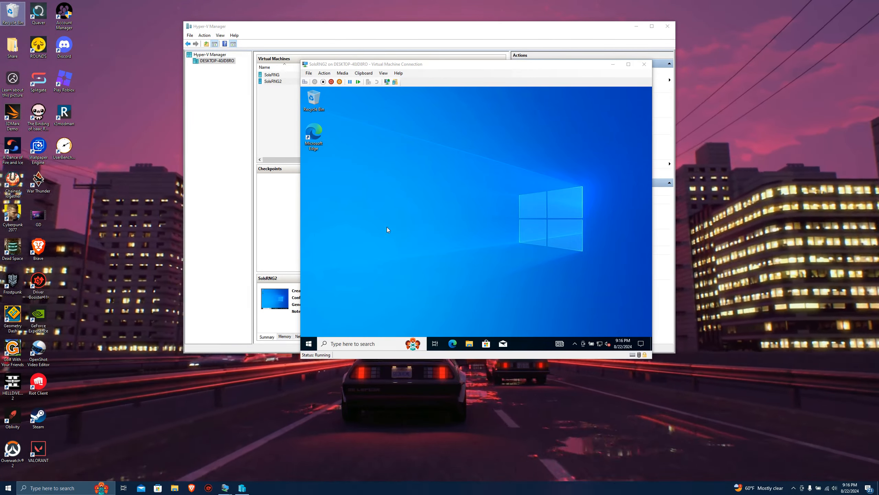
left_click(395, 170)
left_click_drag(349, 118, 596, 295)
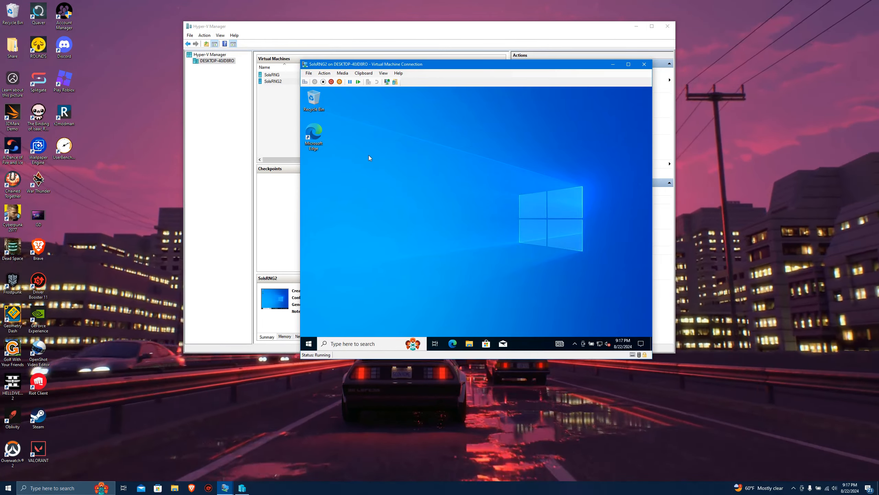
left_click_drag(368, 154, 595, 281)
left_click(283, 386)
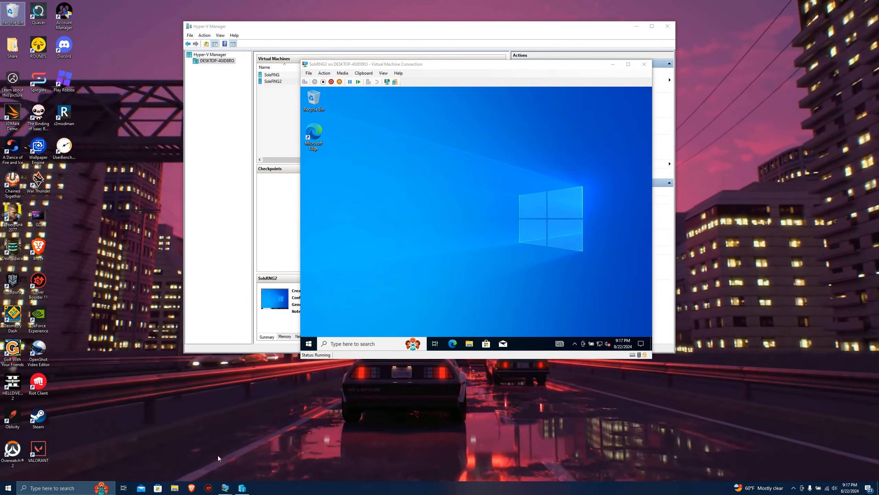
In File Explorer on the host PC, open the folder C:\WINDOWS\System32\DriverStore\FileRepository.
left_click(175, 488)
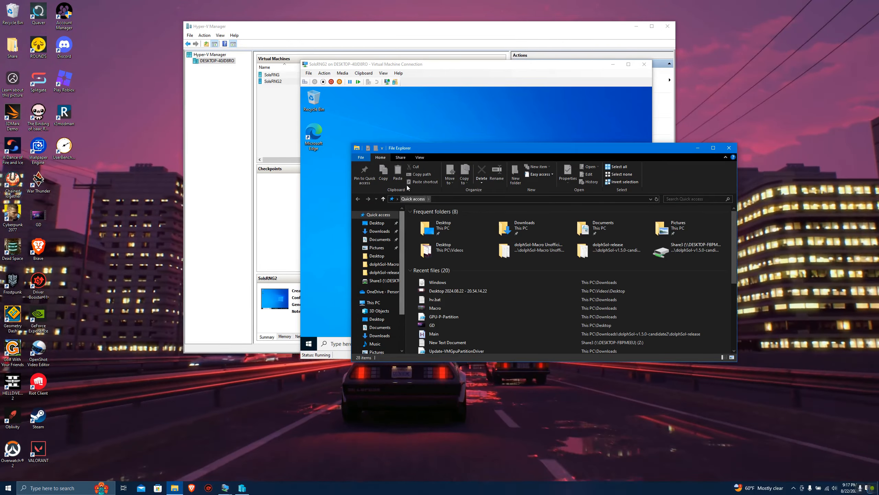
scroll(377, 282, "down", 1)
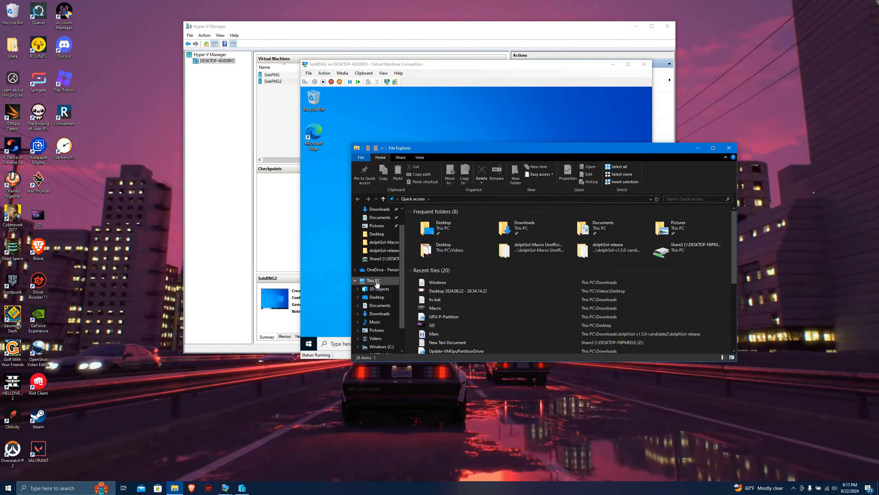
left_click(373, 280)
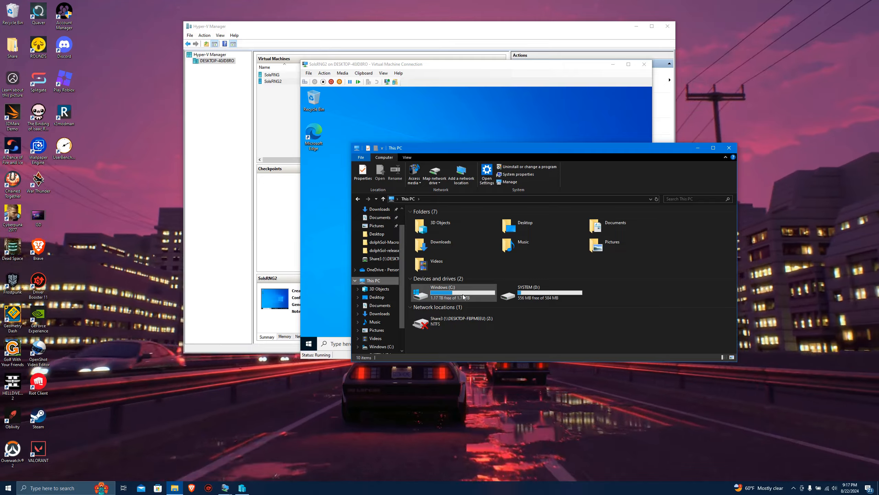
double_click(446, 293)
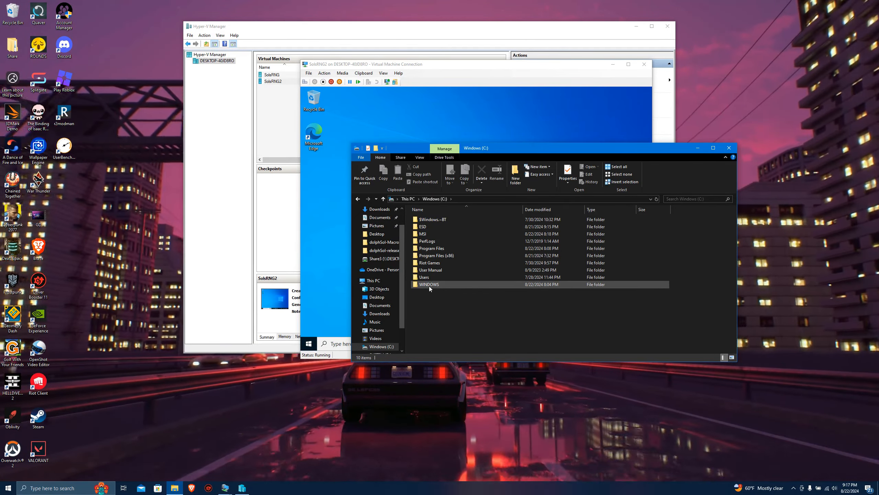
double_click(429, 284)
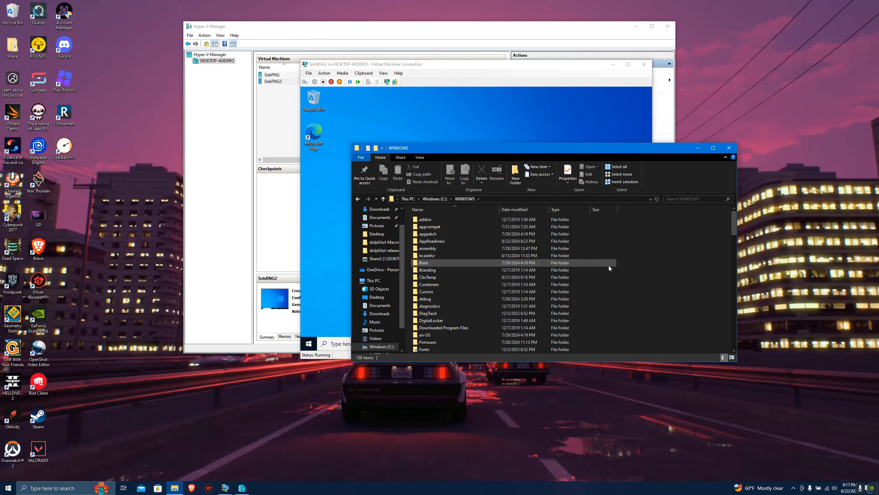
key("s")
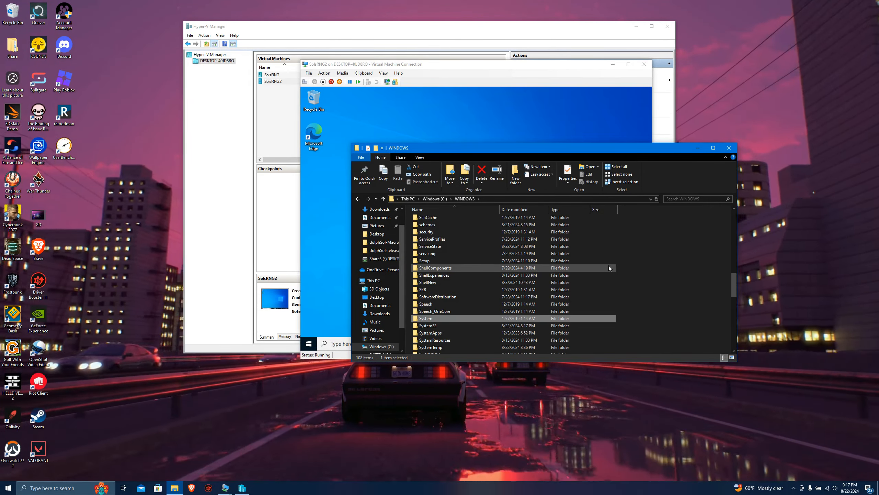
double_click(428, 325)
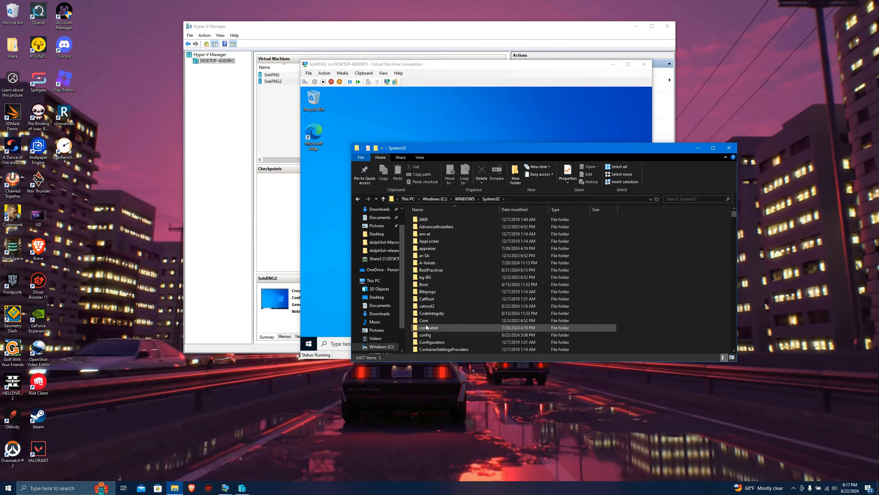
key("d")
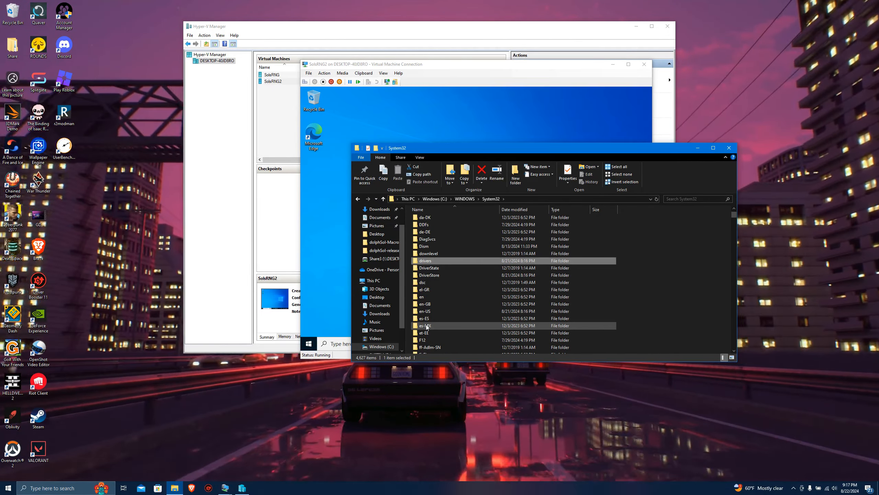
double_click(428, 275)
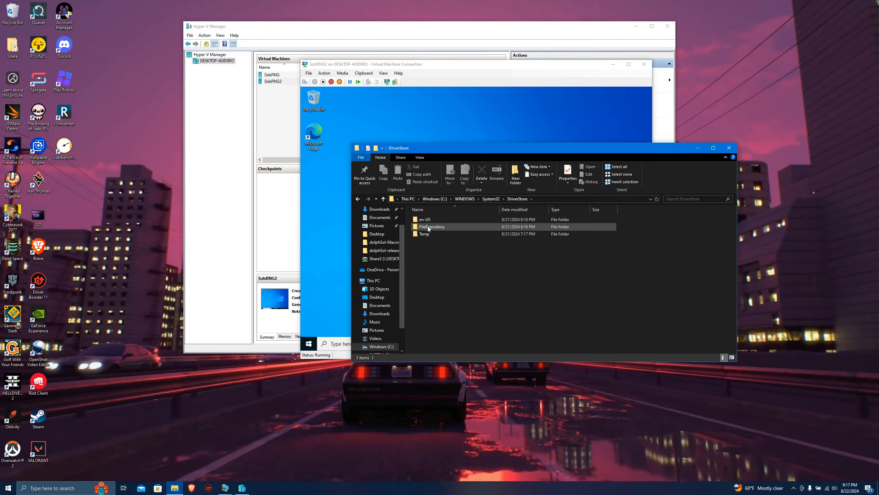
double_click(429, 227)
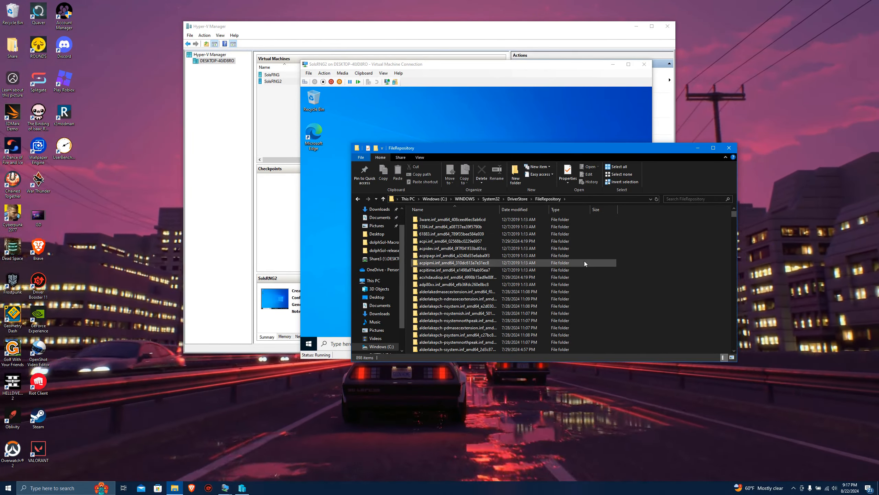
Find the driver folders starting with nv and check the sizes of the nvdimm, nvhda and nvmii folders.
type("nv")
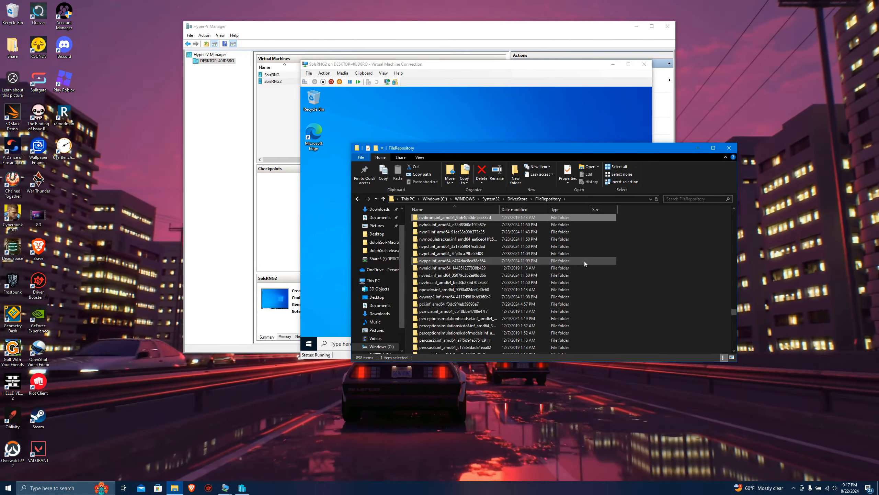
scroll(571, 245, "up", 1)
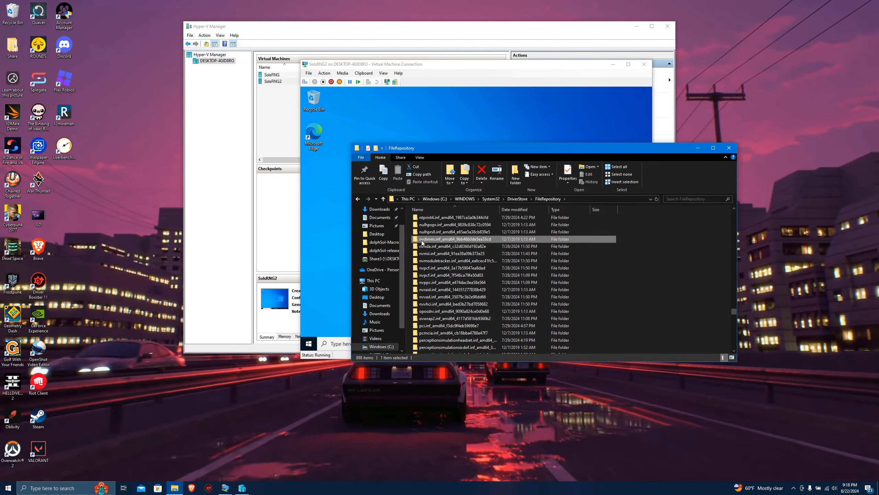
right_click(447, 239)
left_click(466, 390)
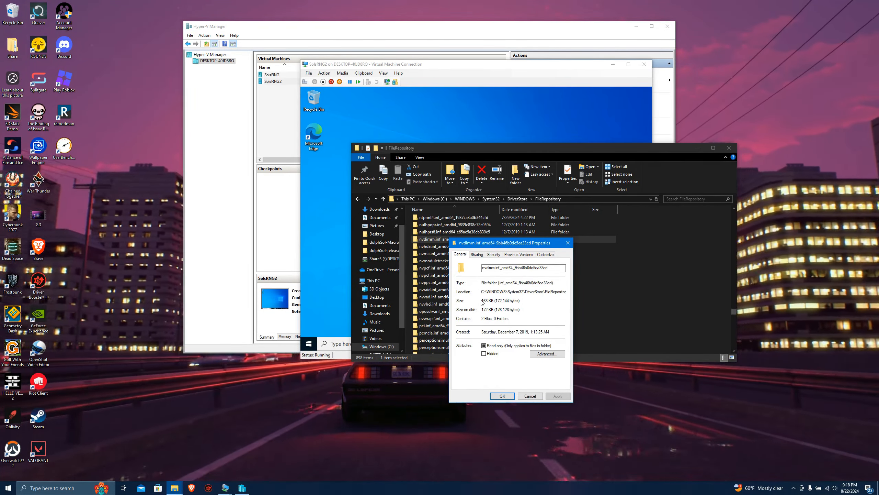
key("Escape")
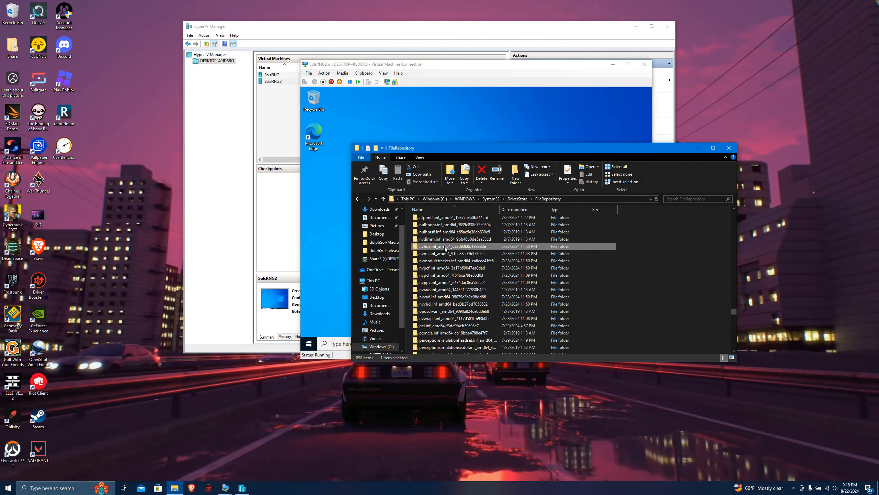
right_click(445, 248)
left_click(464, 399)
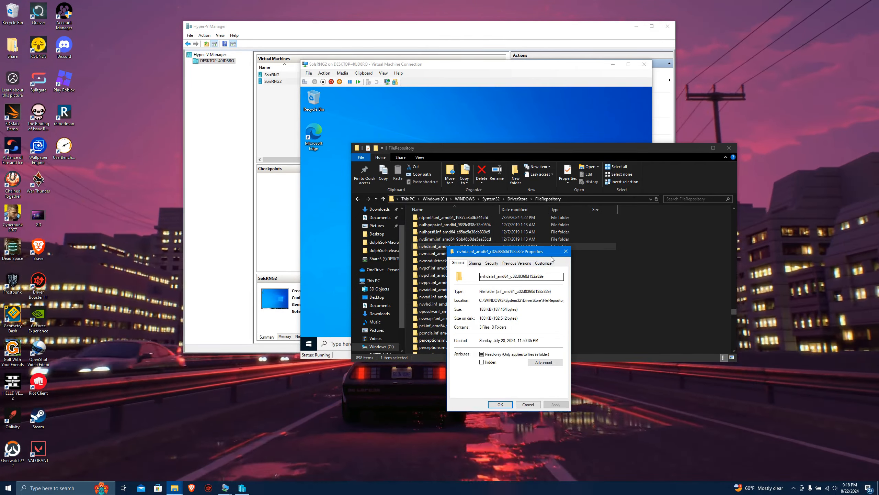
key("Escape")
right_click(465, 255)
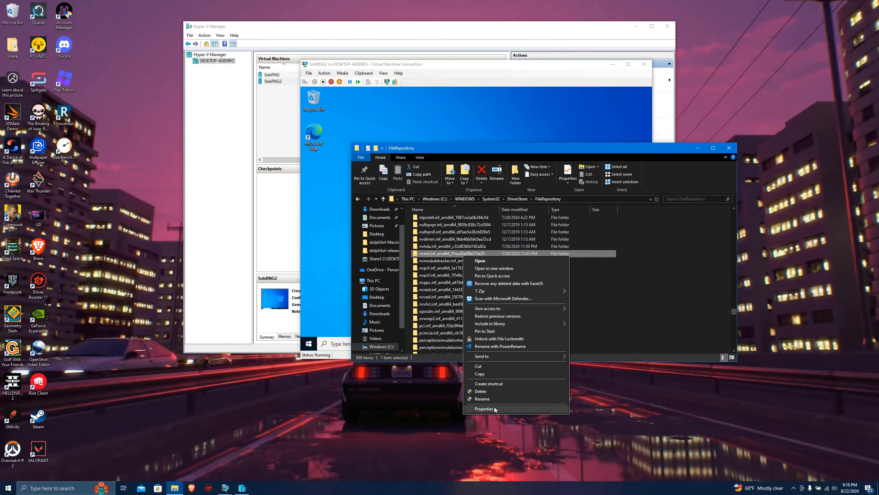
left_click(494, 409)
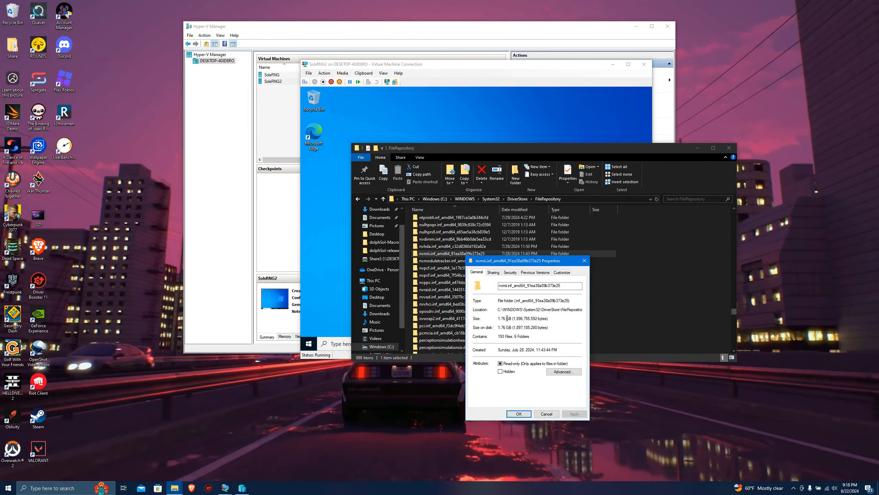
double_click(506, 319)
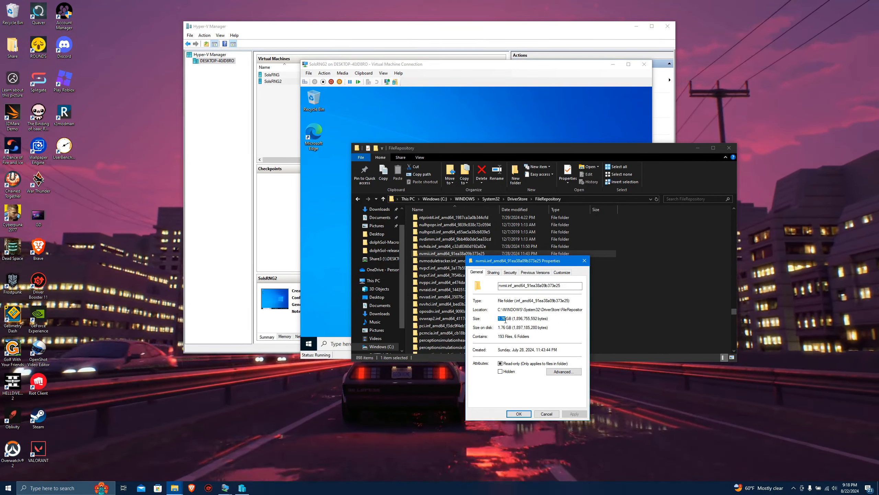
left_click(584, 260)
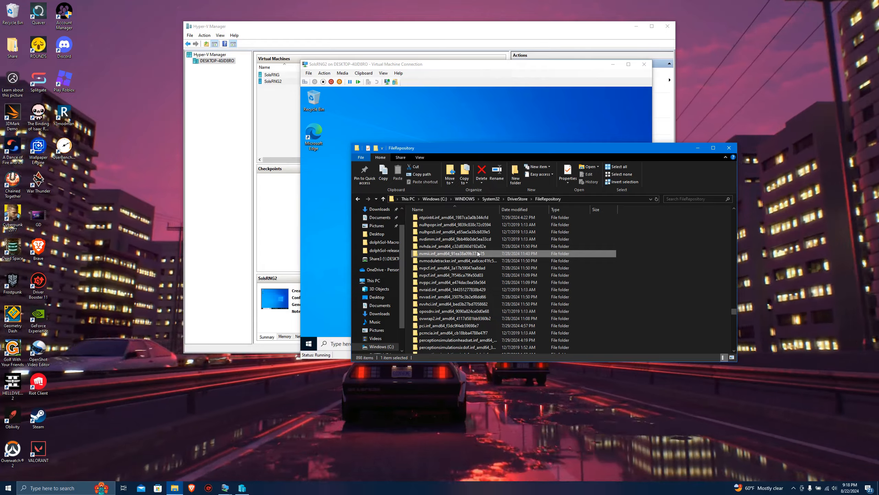
Copy the nvmii.inf_amd64 driver folder from FileRepository to the host PC's desktop.
right_click(478, 254)
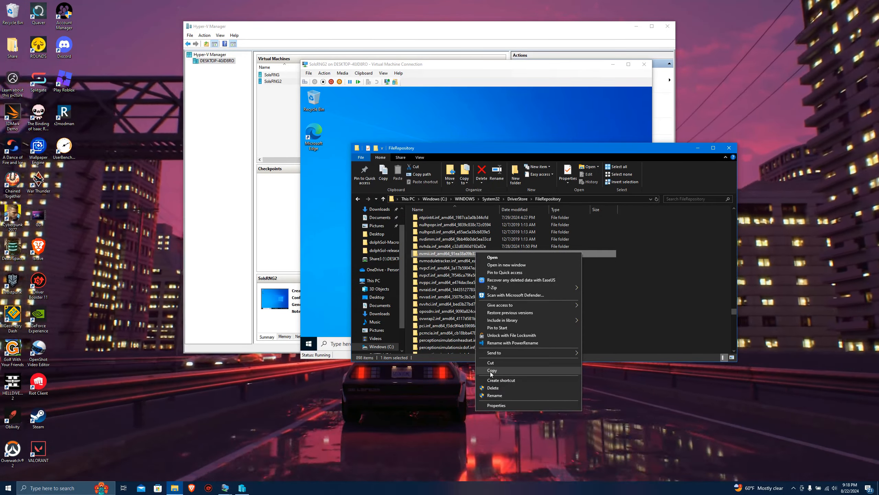
left_click(492, 370)
right_click(88, 248)
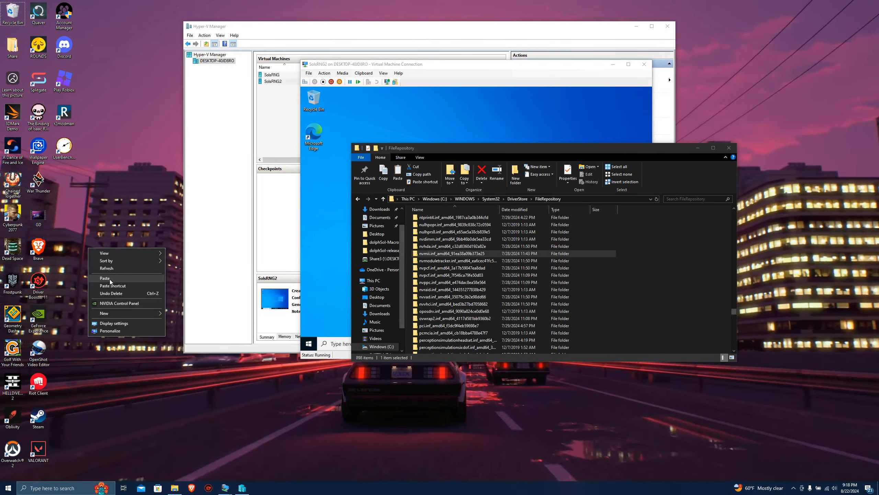
left_click(109, 279)
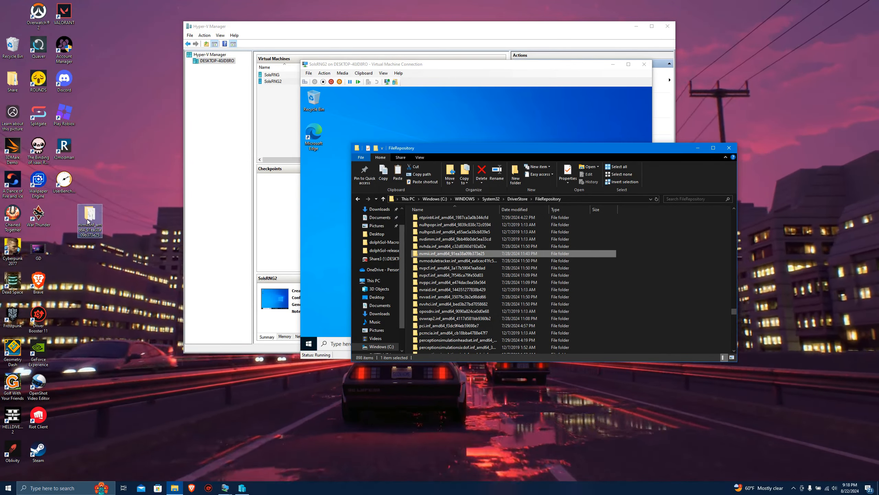
left_click(87, 222)
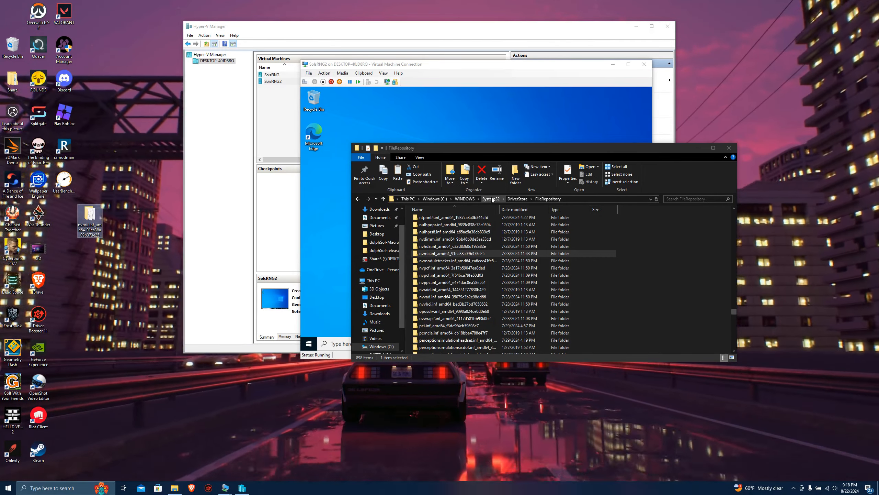
Find the files starting with nv in C:\WINDOWS\System32, and create a folder named System32 on the host desktop.
left_click(491, 199)
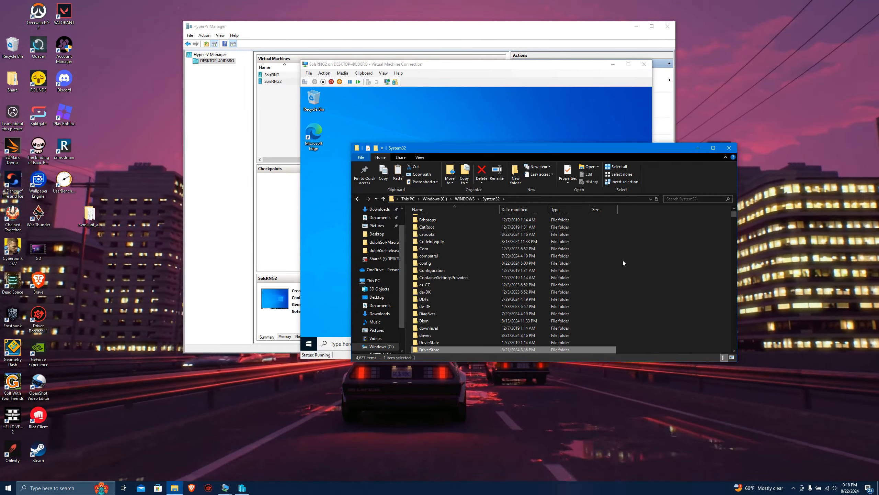
type("nv")
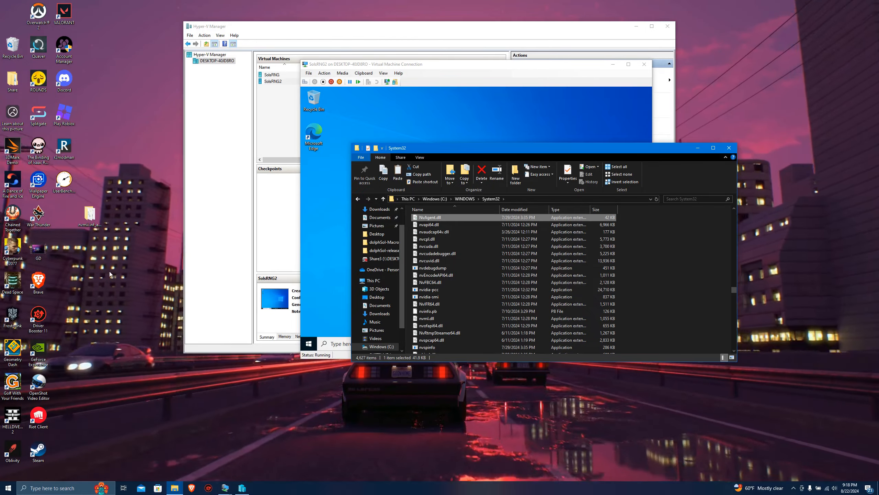
left_click(91, 217)
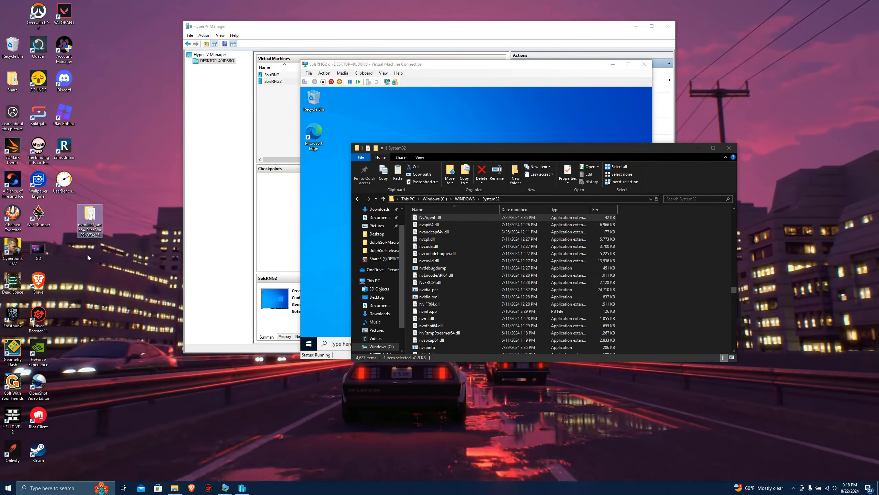
right_click(88, 255)
mouse_move(106, 320)
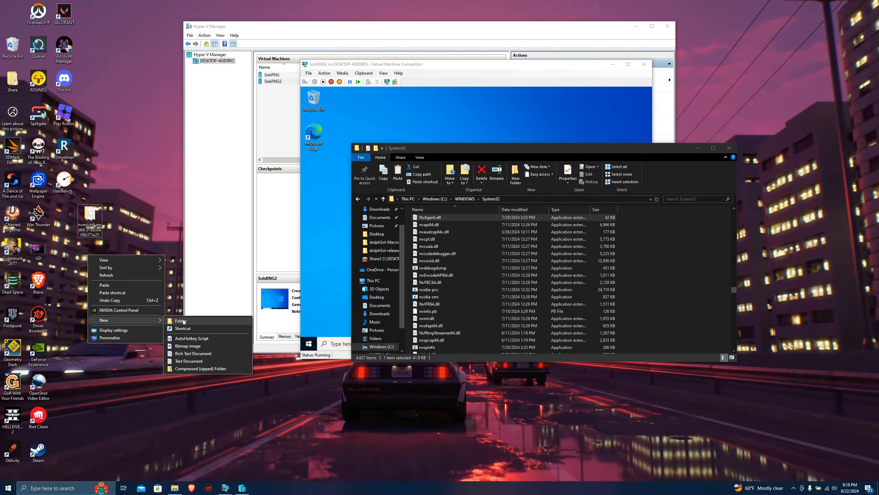
left_click(180, 321)
type("S")
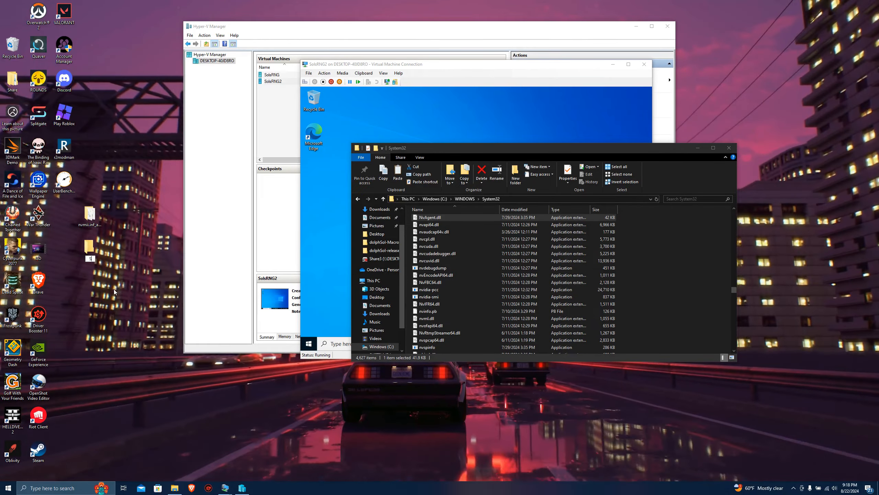
type("ystem")
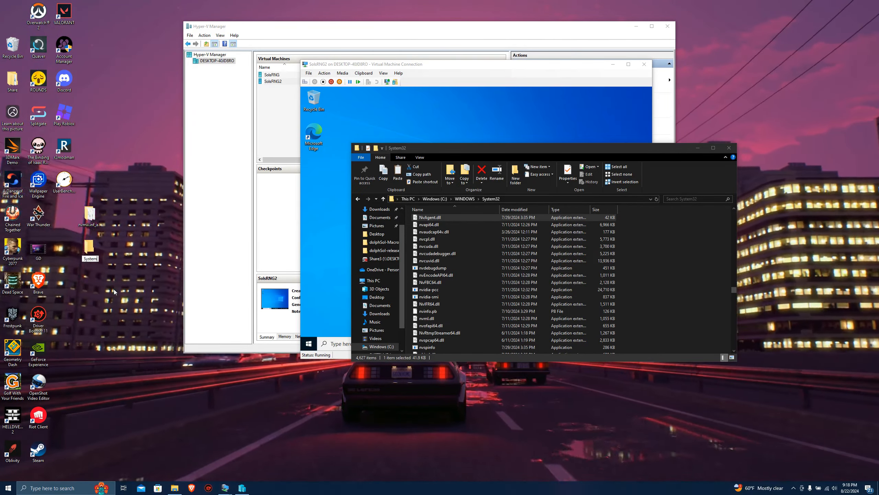
type("32")
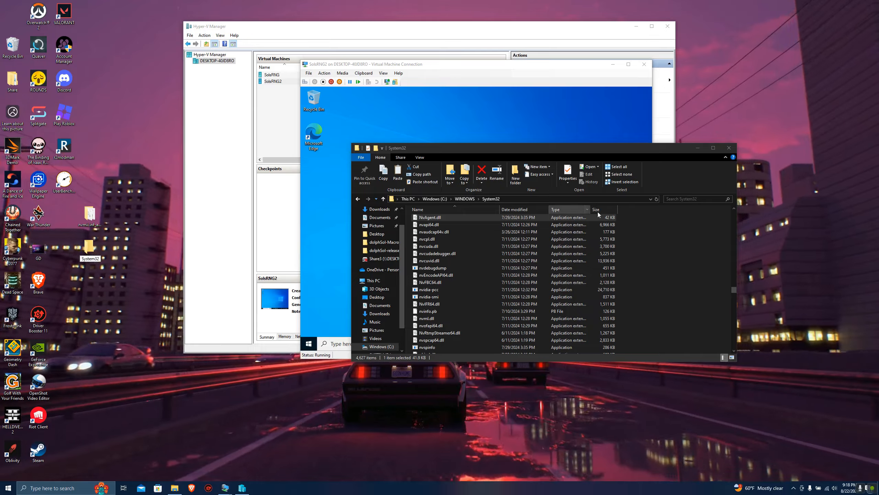
Copy the files from NvAgent.dll through nvspinfo into the desktop System32 folder and close both File Explorer windows.
left_click(666, 234)
left_click_drag(620, 217, 465, 346)
right_click(472, 261)
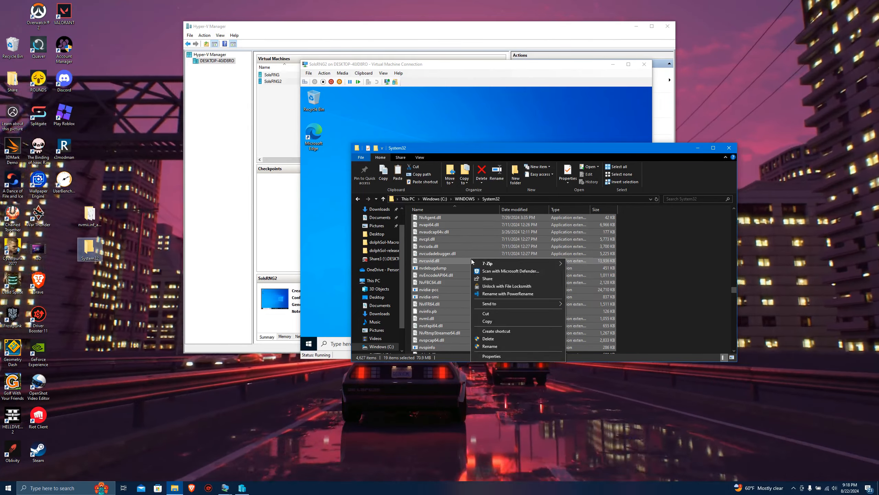
left_click(492, 322)
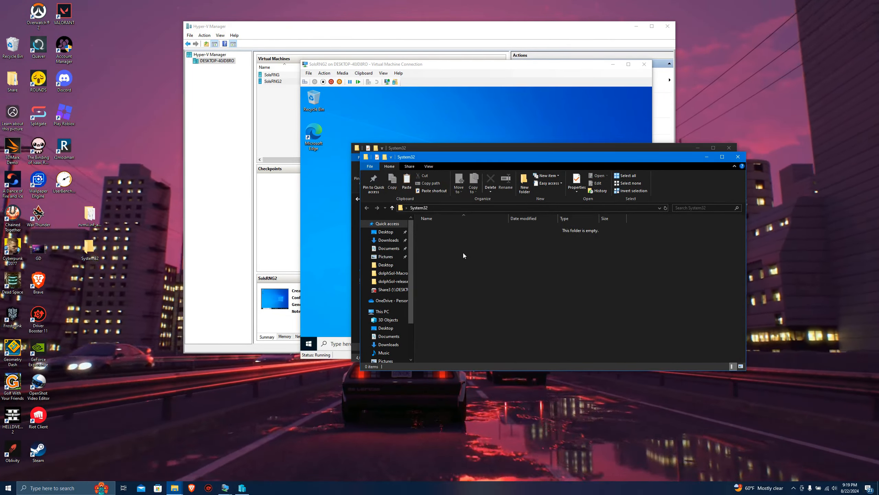
key("ctrl+v")
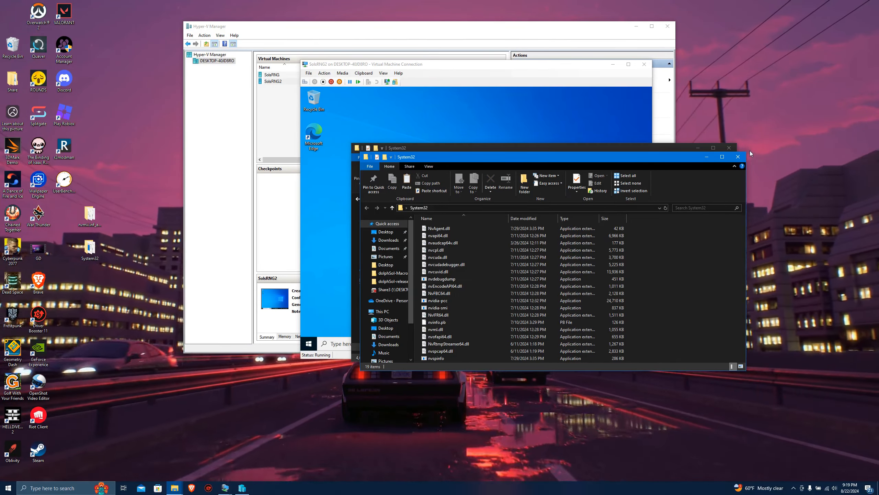
left_click(737, 156)
left_click(729, 148)
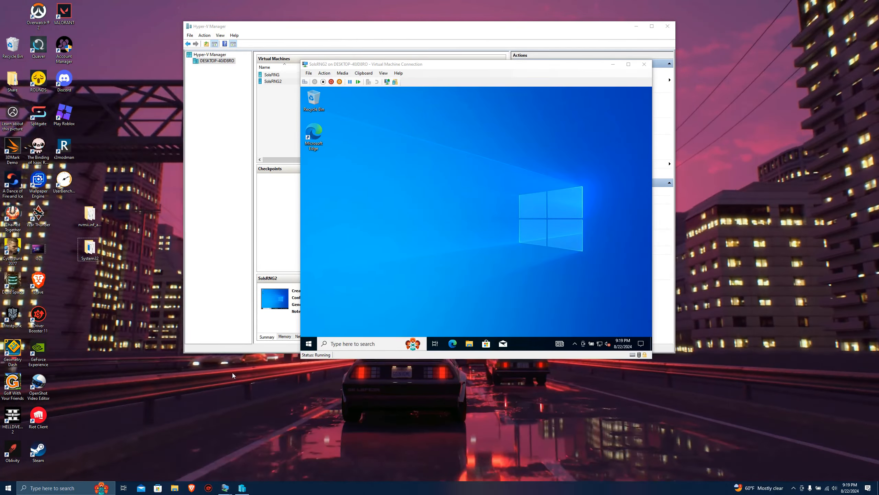
left_click_drag(85, 277, 99, 191)
left_click(99, 191)
Open the host PC's advanced sharing settings from the Network and Sharing Center.
right_click(827, 489)
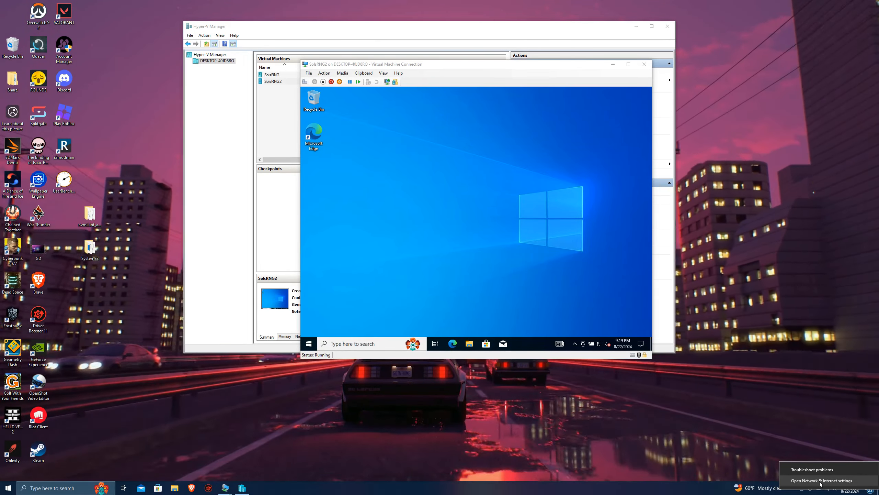
left_click(821, 481)
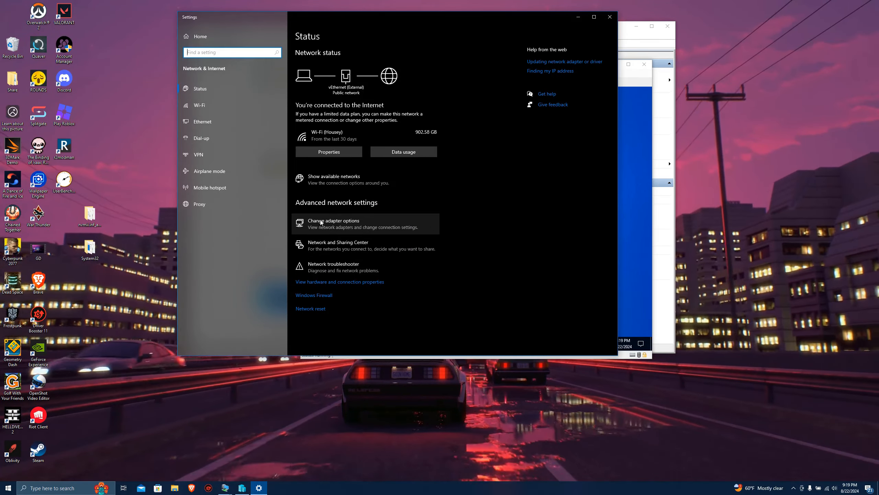
left_click(326, 222)
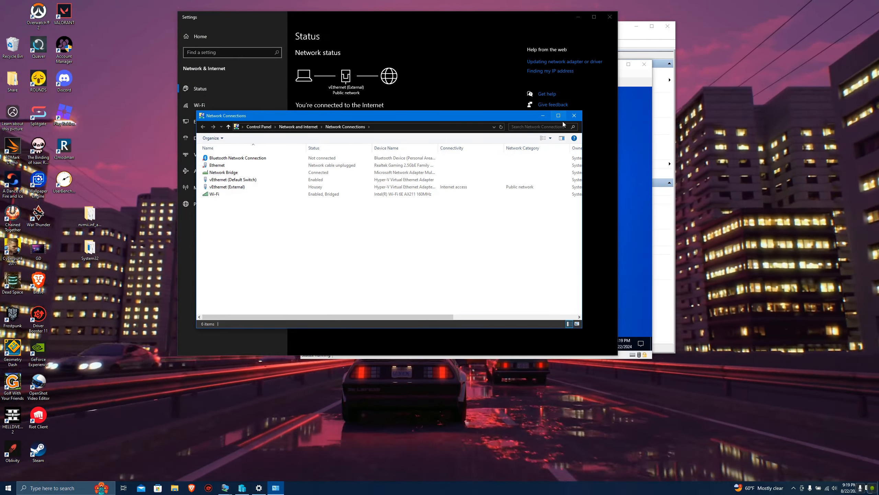
left_click(574, 116)
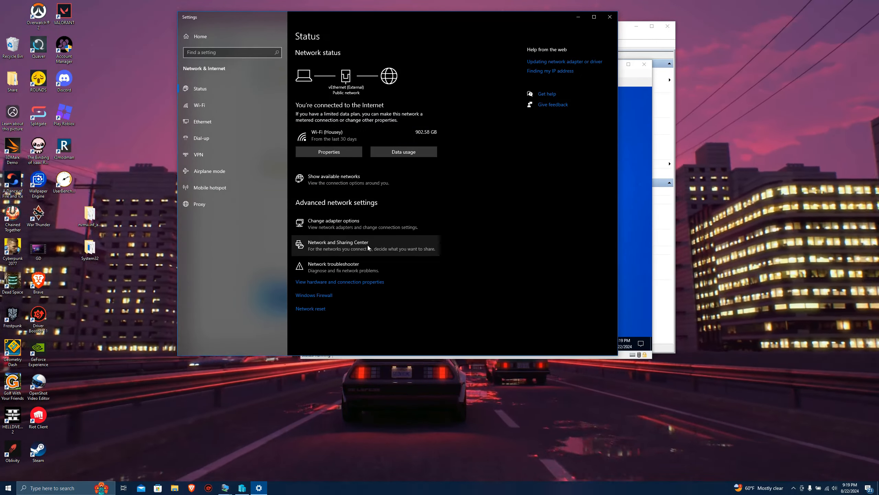
left_click(355, 242)
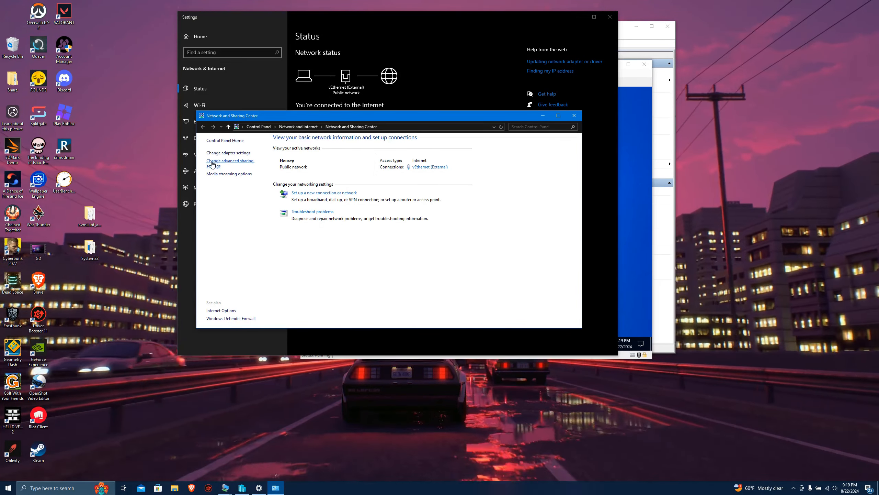
left_click(242, 164)
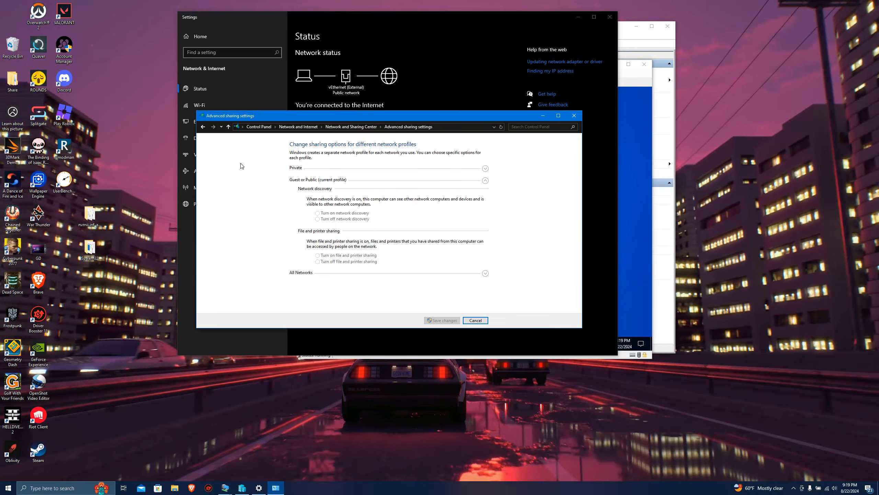
Check the Guest or Public and All Networks sharing options, including password protected sharing, and close the network windows without changes.
left_click_drag(367, 121, 372, 70)
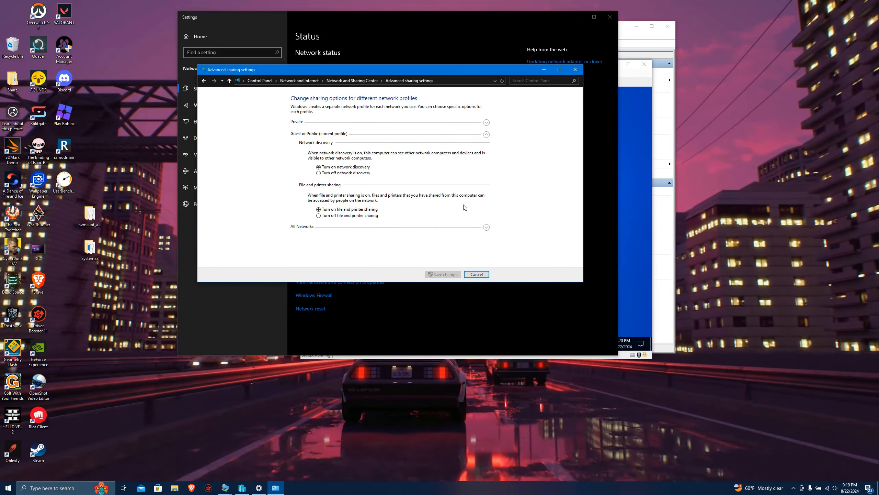
left_click(486, 227)
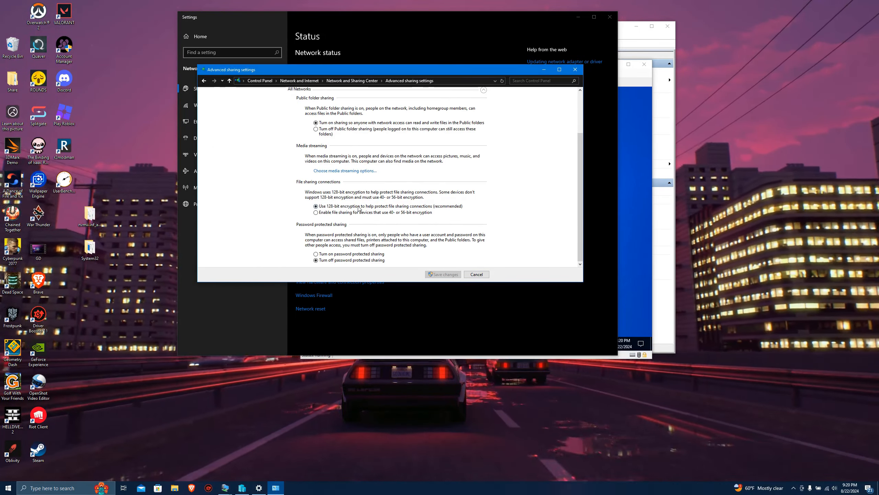
scroll(315, 133, "up", 1)
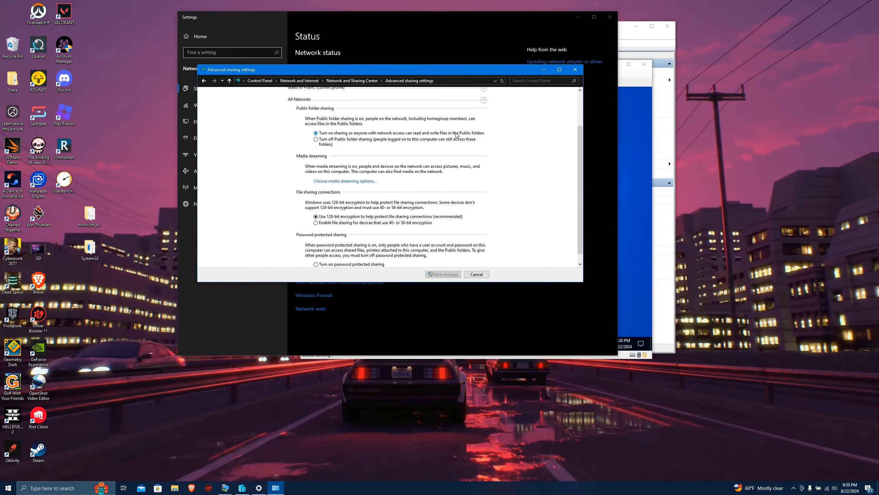
scroll(480, 136, "down", 1)
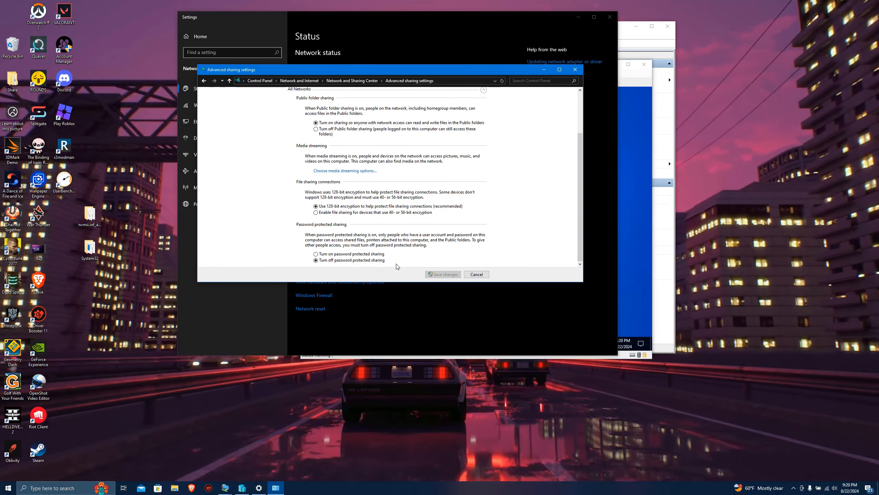
left_click(476, 275)
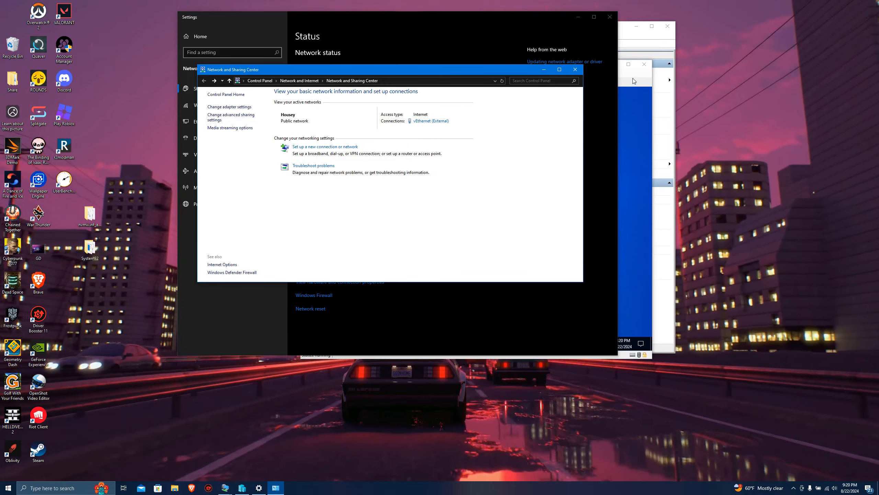
left_click(576, 70)
left_click(610, 17)
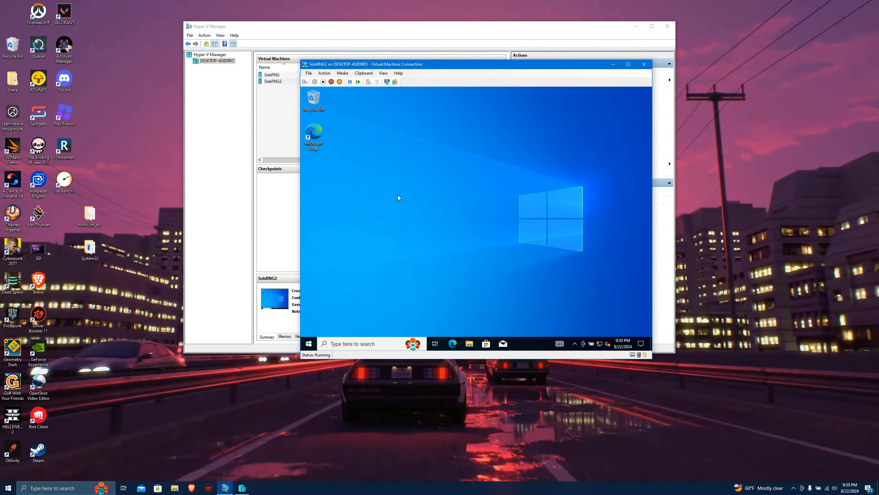
Create a folder named FileShare on the SolsRNG2 virtual machine's desktop and place it below the Microsoft Edge icon.
left_click_drag(421, 70, 397, 50)
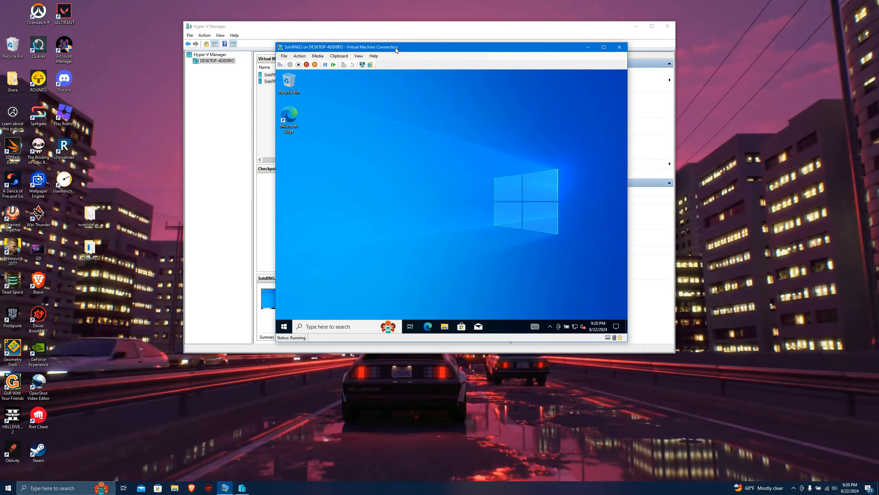
right_click(290, 168)
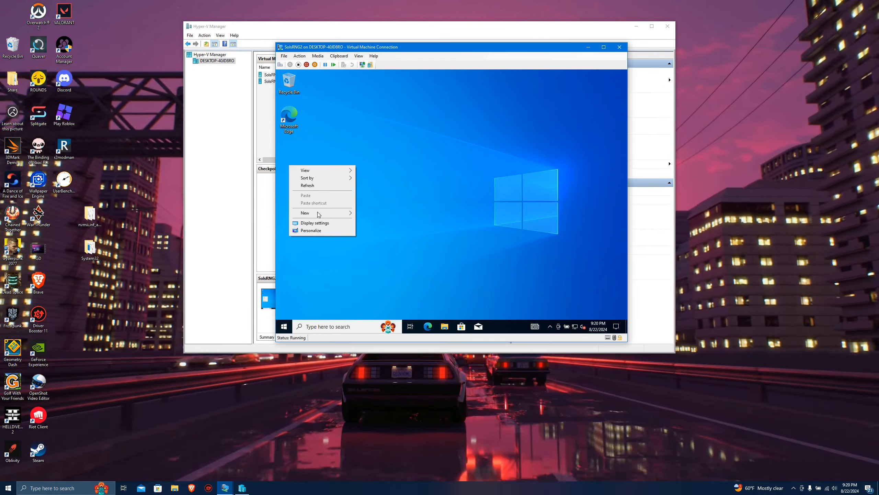
mouse_move(318, 213)
left_click(372, 214)
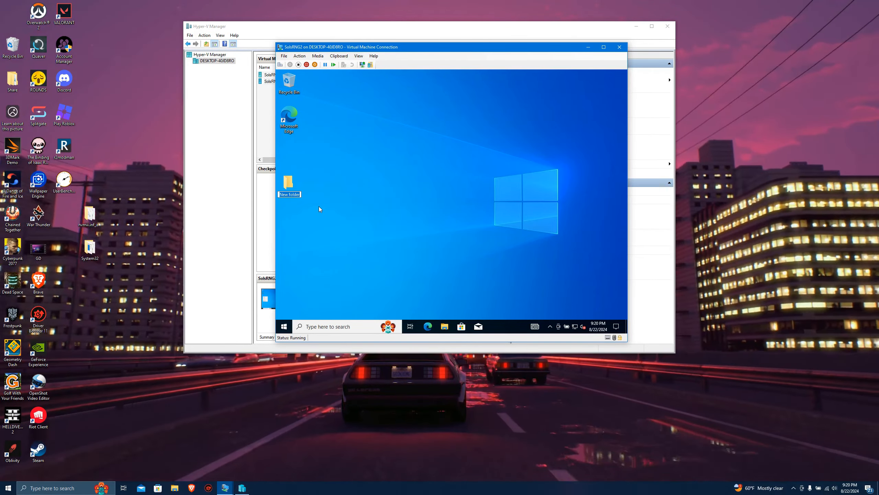
type("F")
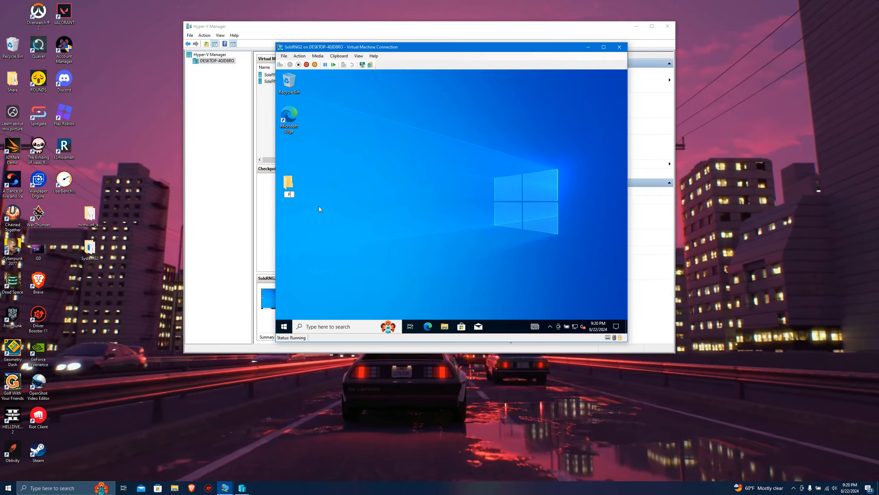
type("ileShare")
key("Return")
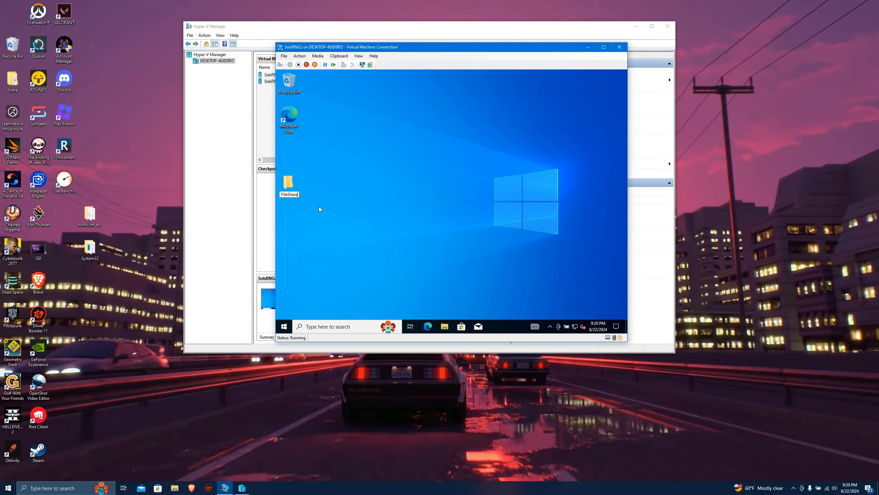
left_click_drag(288, 182, 288, 147)
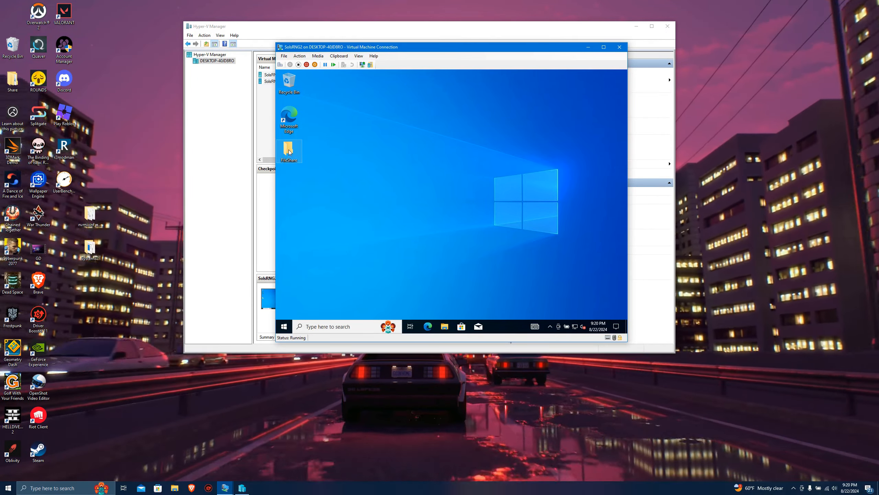
Share the virtual machine's FileShare folder through Advanced Sharing and allow Everyone Full Control.
right_click(291, 154)
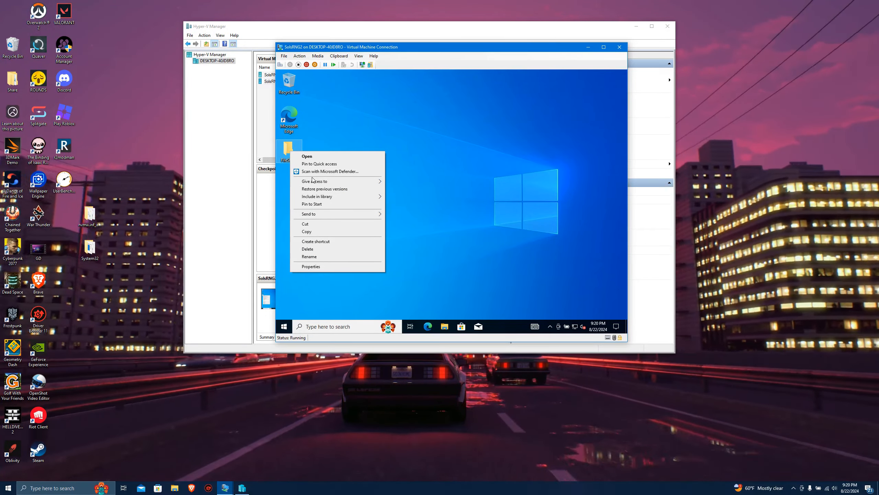
left_click(310, 266)
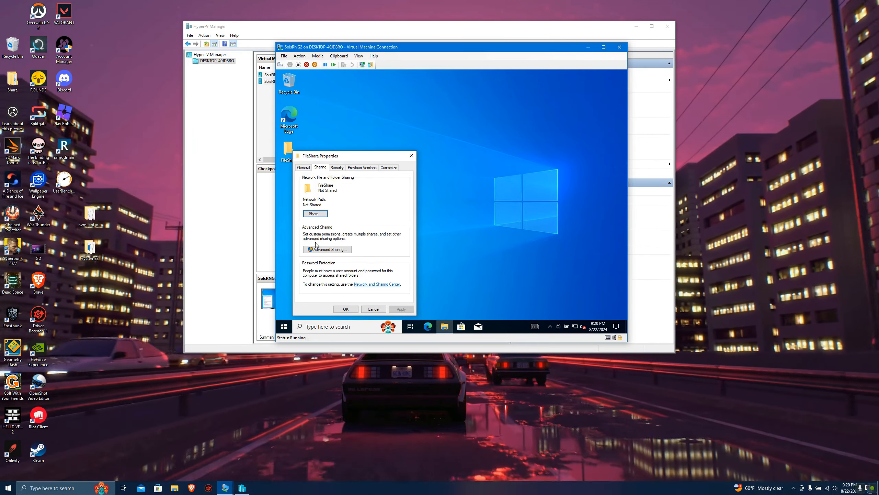
left_click(327, 249)
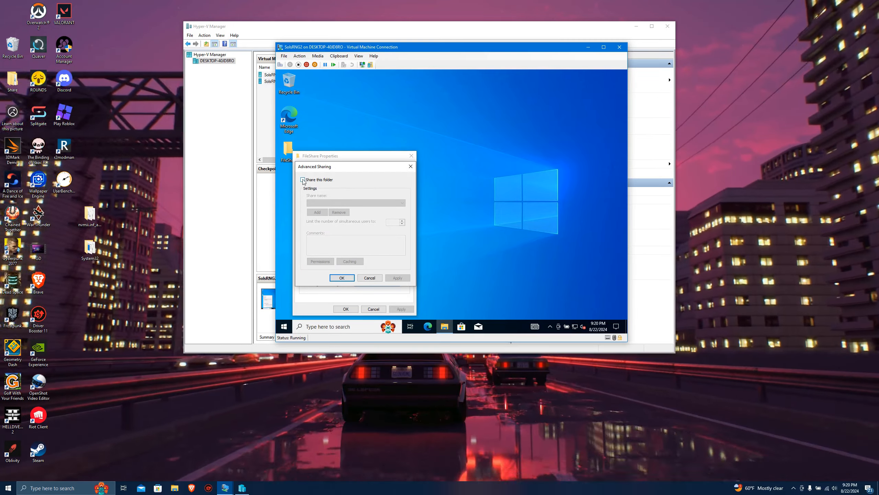
left_click(303, 179)
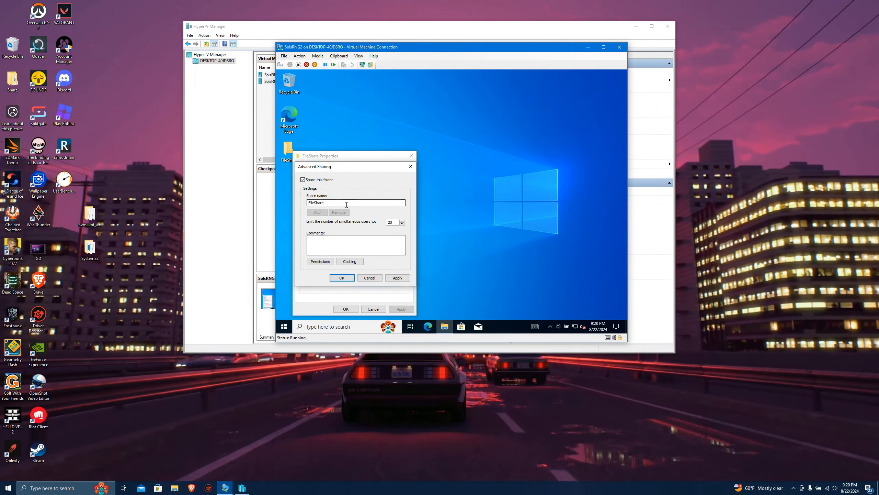
left_click(321, 261)
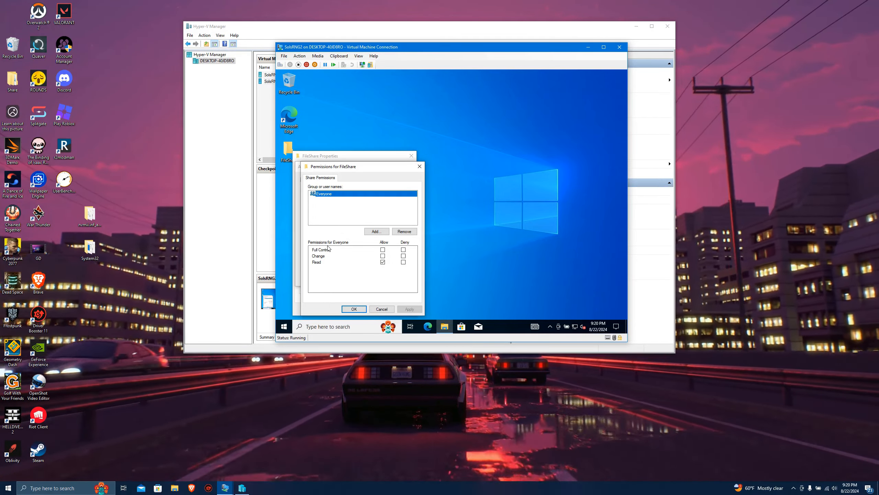
left_click(383, 250)
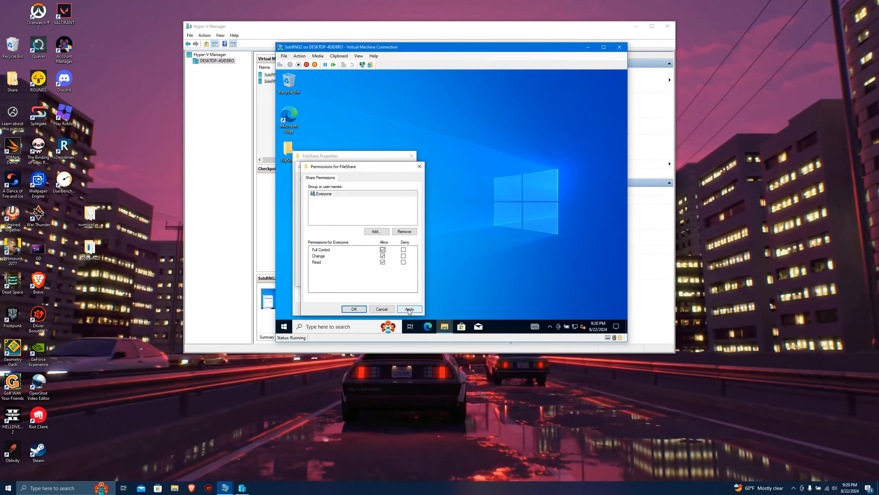
left_click(354, 309)
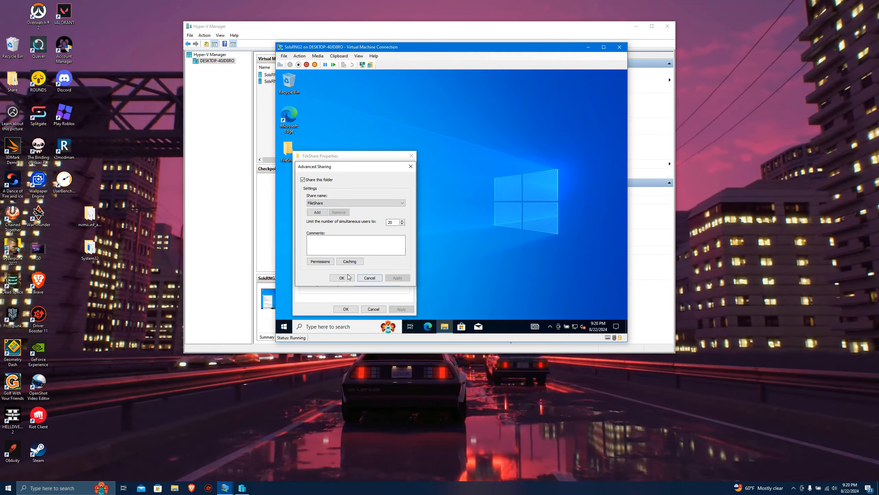
left_click(345, 306)
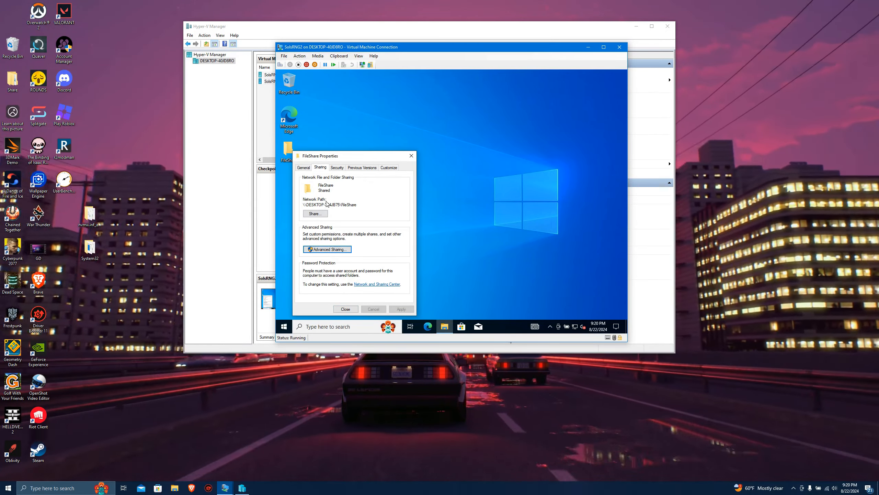
left_click(152, 319)
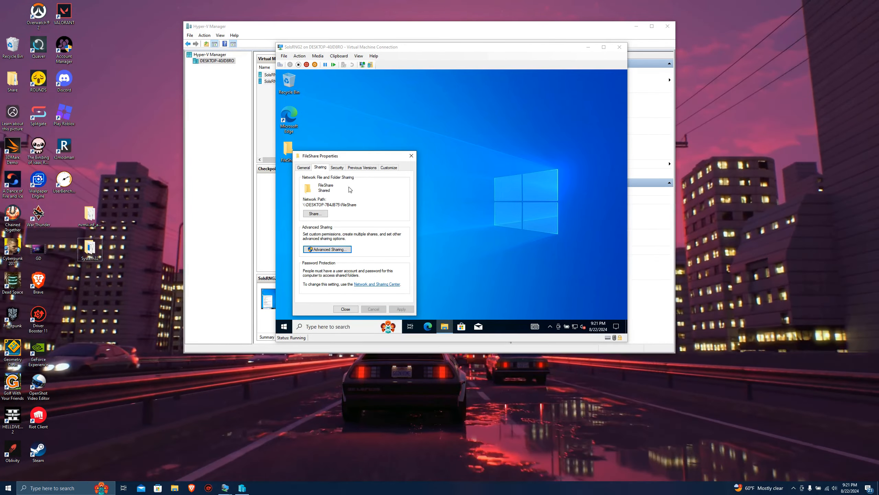
right_click(134, 370)
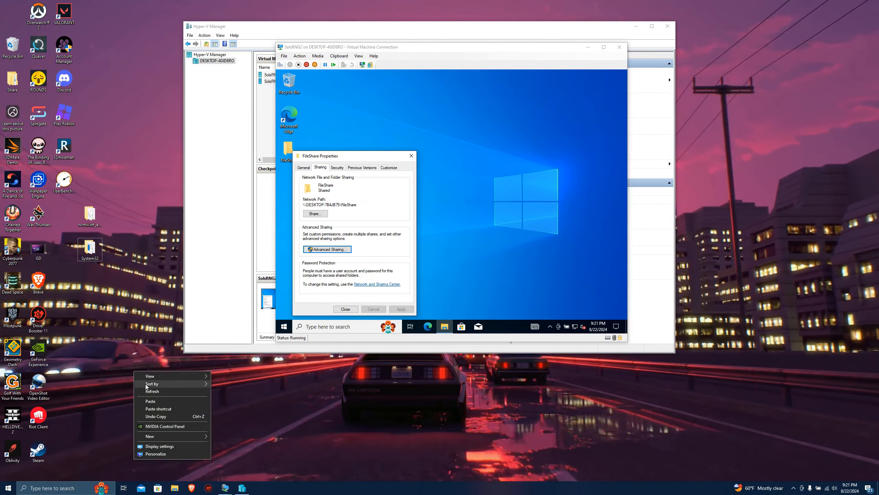
left_click(120, 399)
Start mapping a network drive from This PC on the host, keeping the FileShare network path in view.
left_click(175, 488)
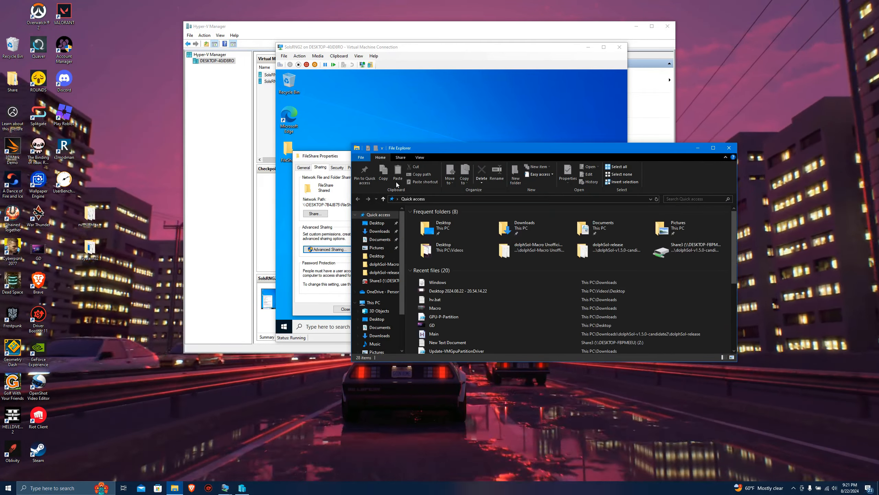
left_click_drag(411, 147, 323, 175)
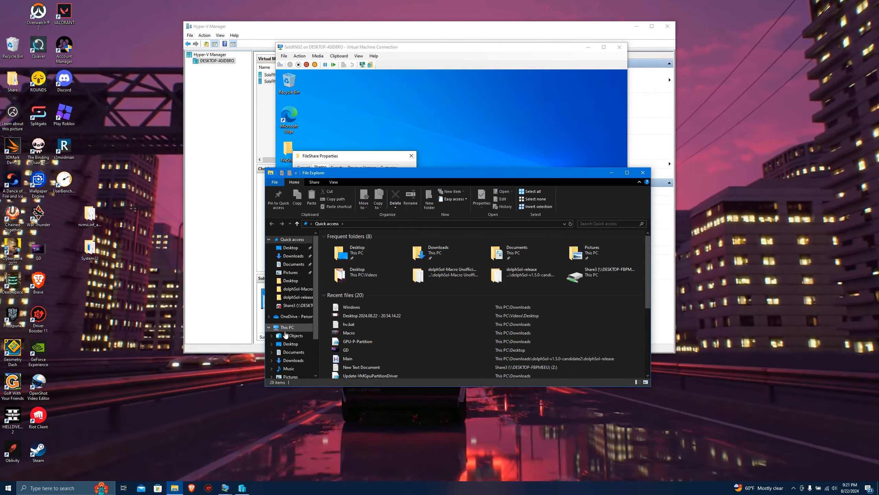
left_click(286, 328)
right_click(287, 329)
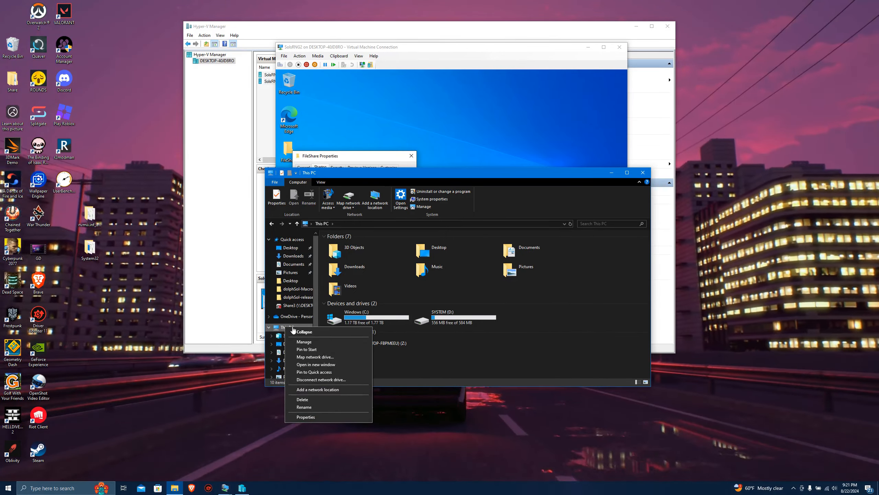
left_click(305, 357)
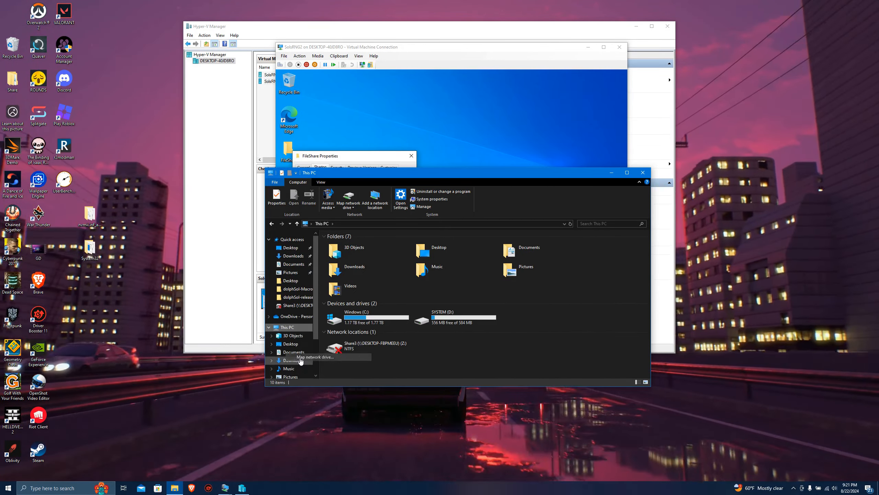
left_click_drag(560, 178, 637, 298)
left_click_drag(415, 170, 543, 149)
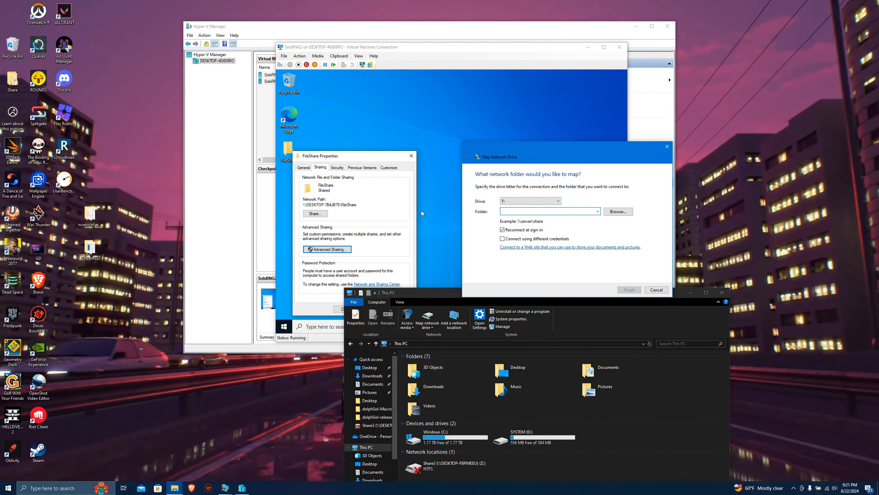
Map drive Y: to the network folder \\DESKTOP-7B4JB75\FileShare.
left_click(518, 213)
type("\\")
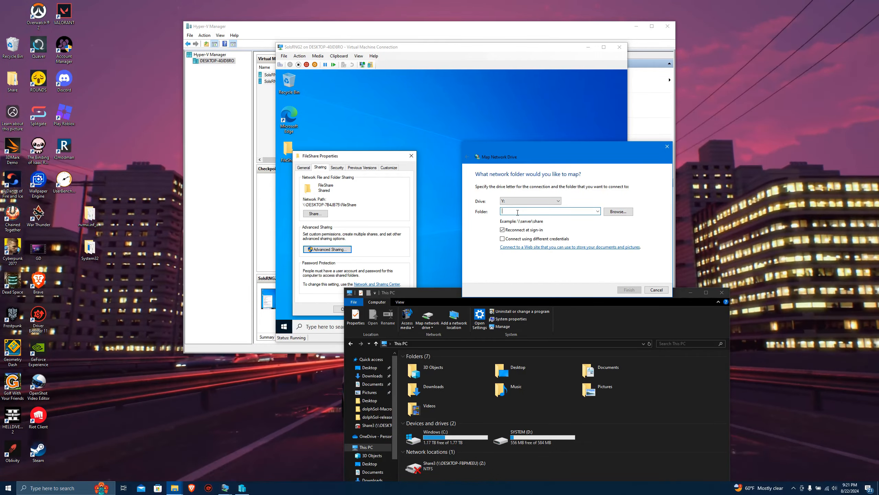
type("\\")
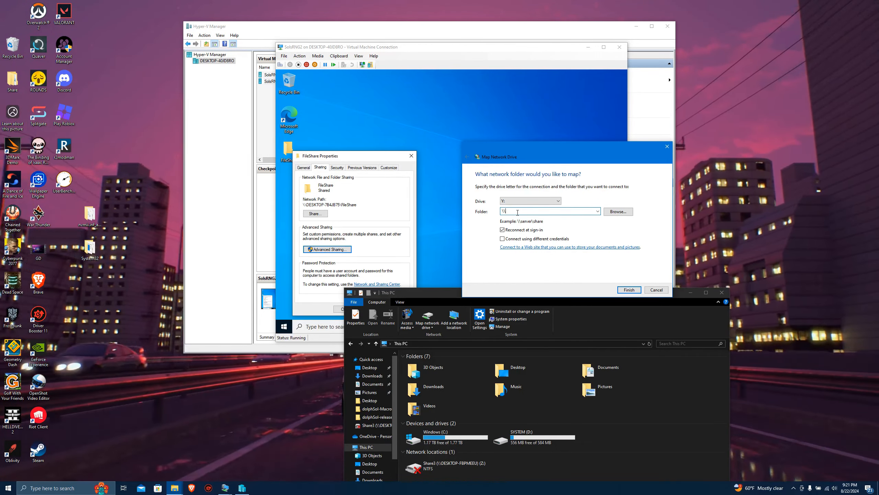
type("DESKTO")
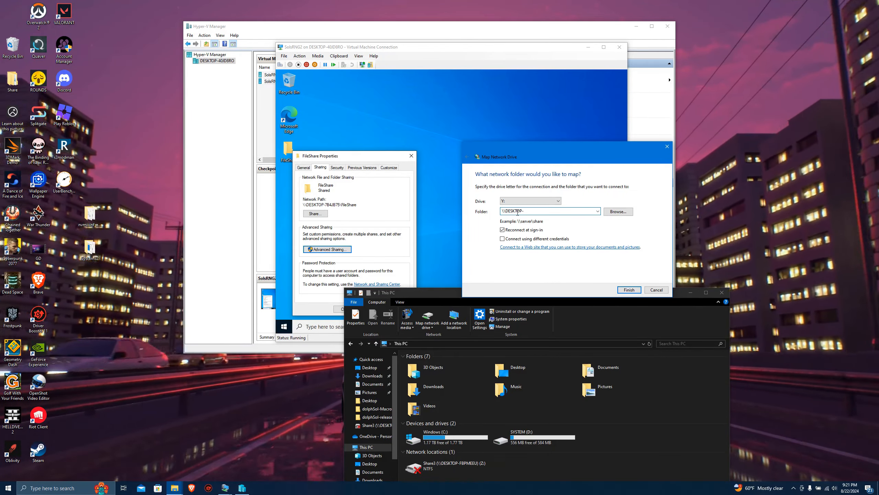
type("P-7B4JB75\\")
type("Fi")
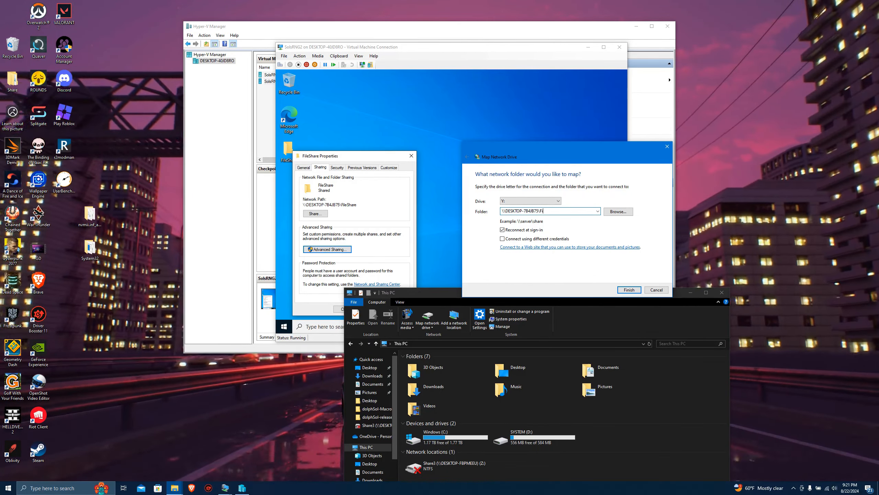
type("leSh")
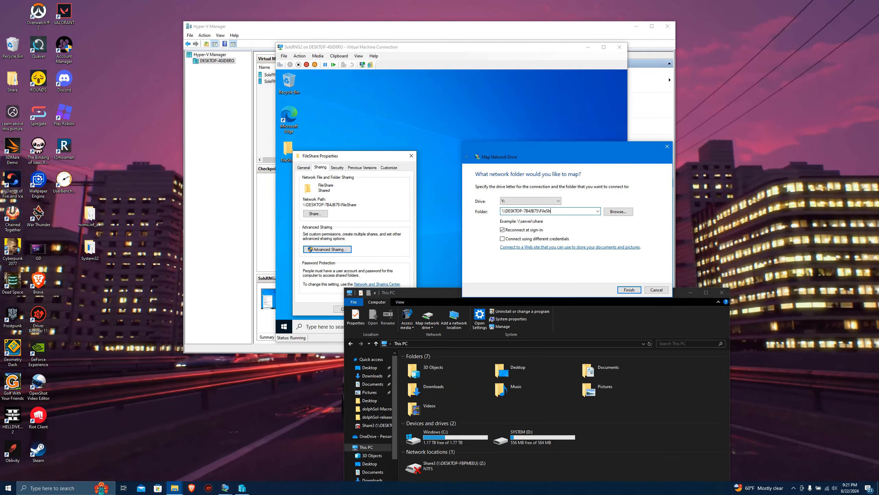
type("are")
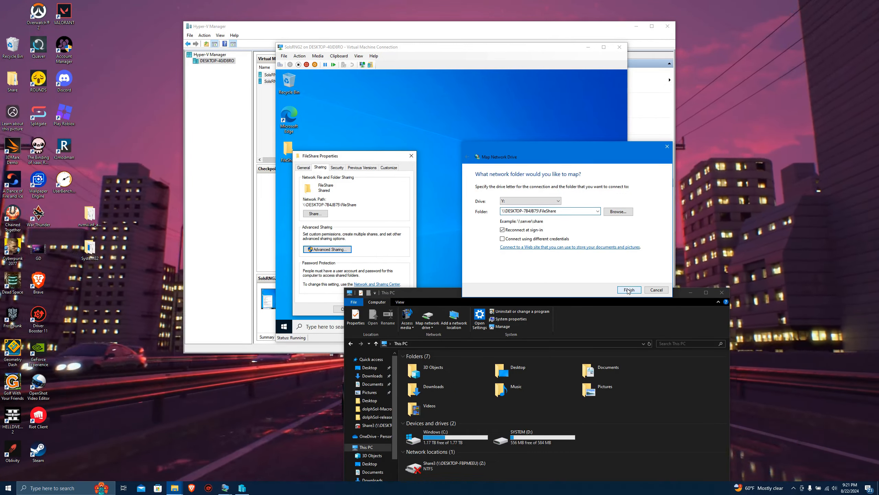
left_click(629, 290)
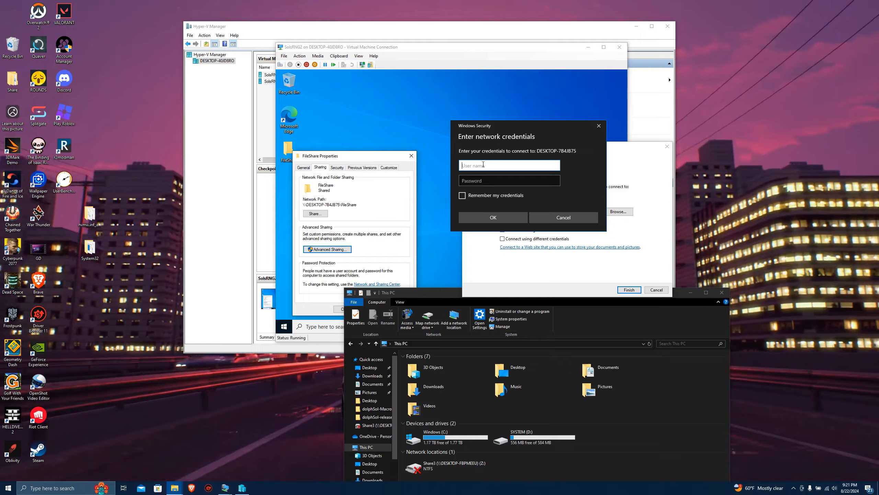
Open Credential Manager on the host and show the saved Windows Credentials.
left_click(52, 488)
type("cre")
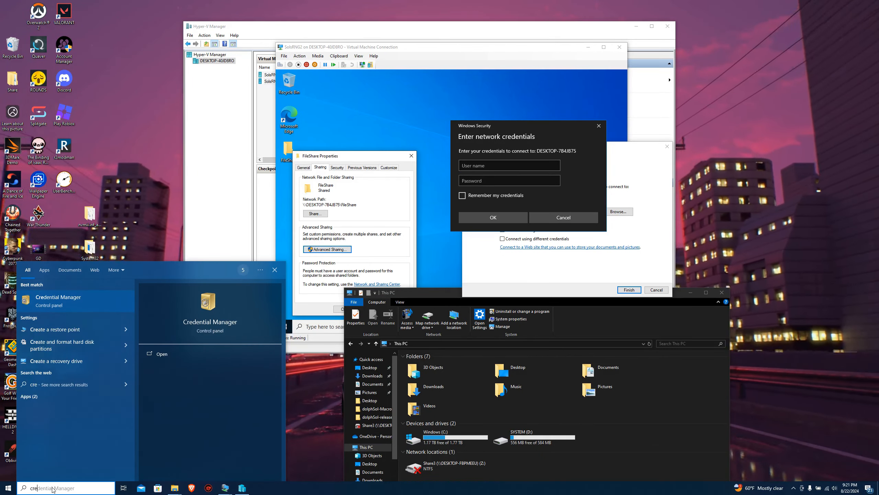
type("d")
key("Return")
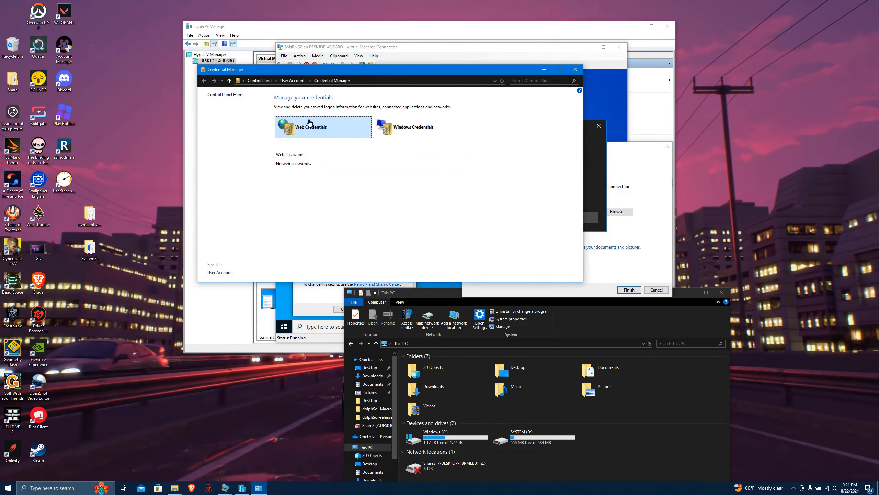
left_click_drag(333, 67, 333, 71)
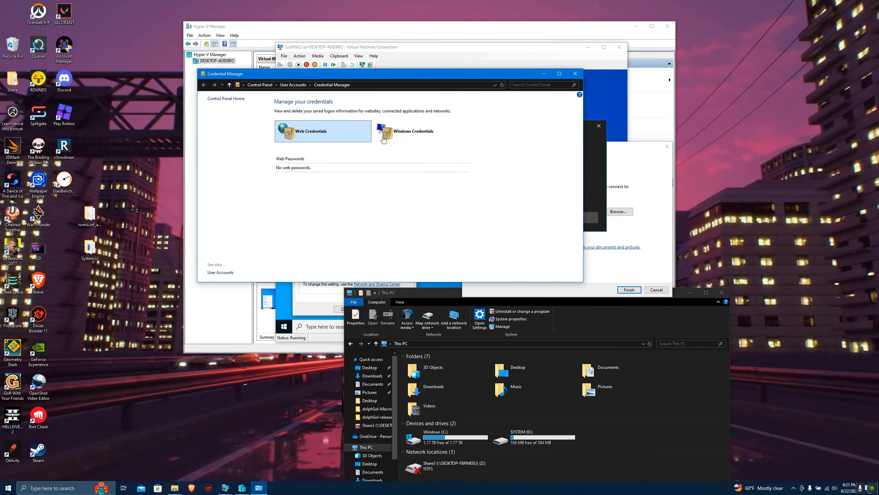
left_click(415, 134)
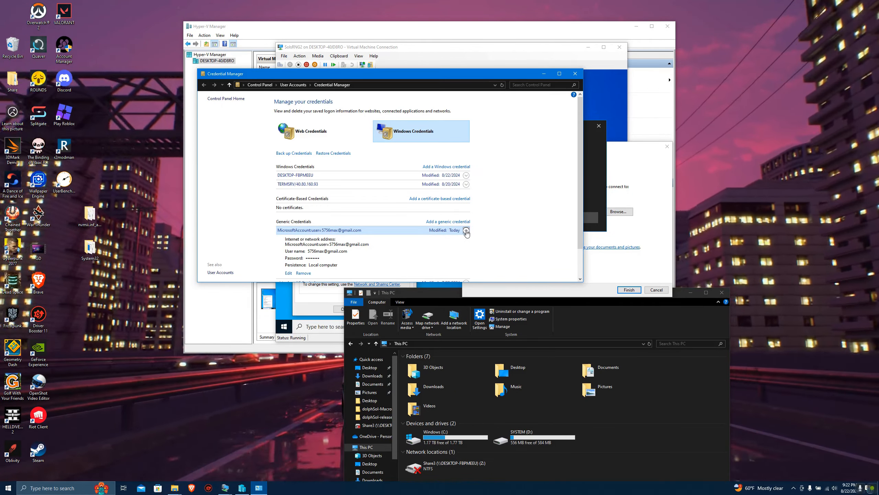
Check the user name and password entry of the saved Microsoft account credential, and close Credential Manager without changes.
left_click_drag(379, 74, 430, 57)
scroll(371, 217, "down", 1)
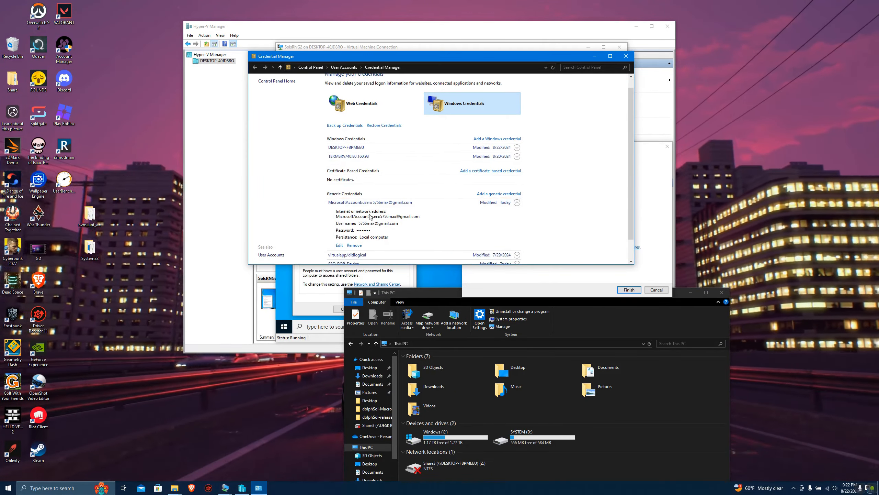
scroll(372, 233, "down", 1)
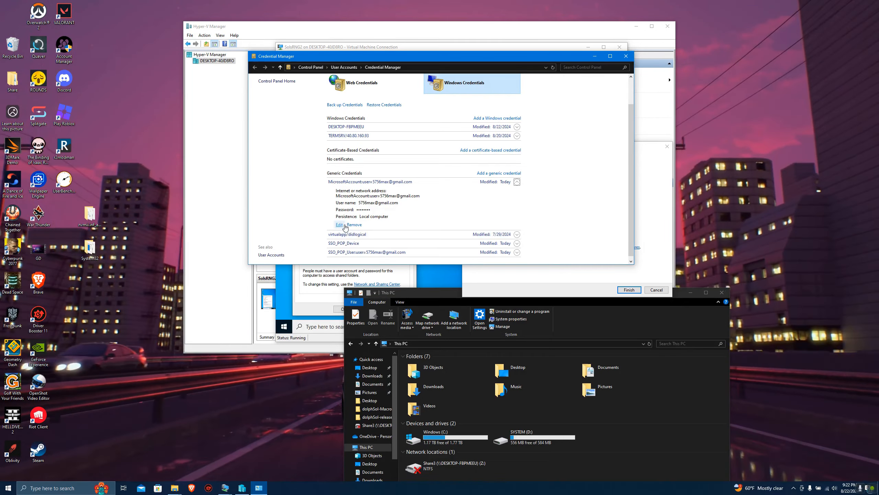
left_click(340, 225)
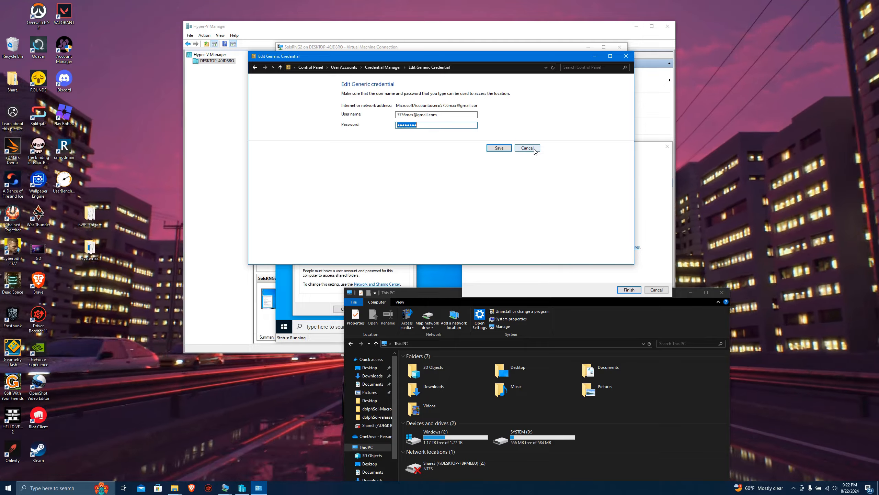
left_click(534, 149)
left_click(626, 56)
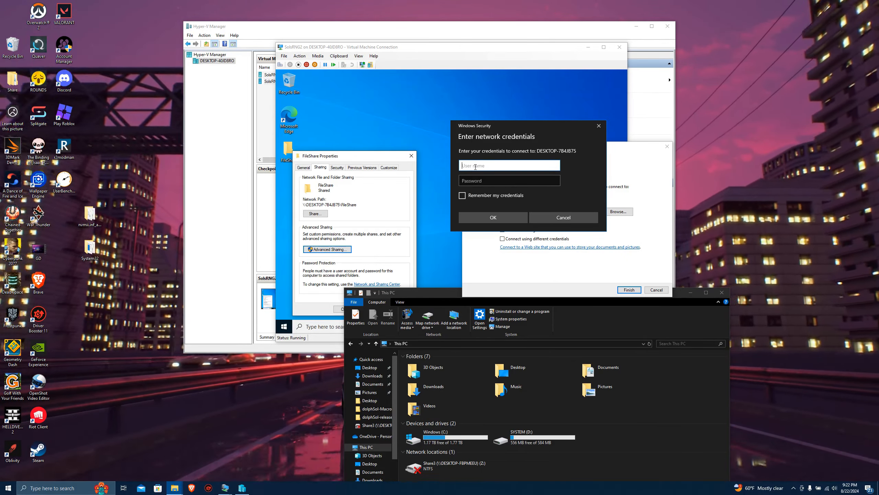
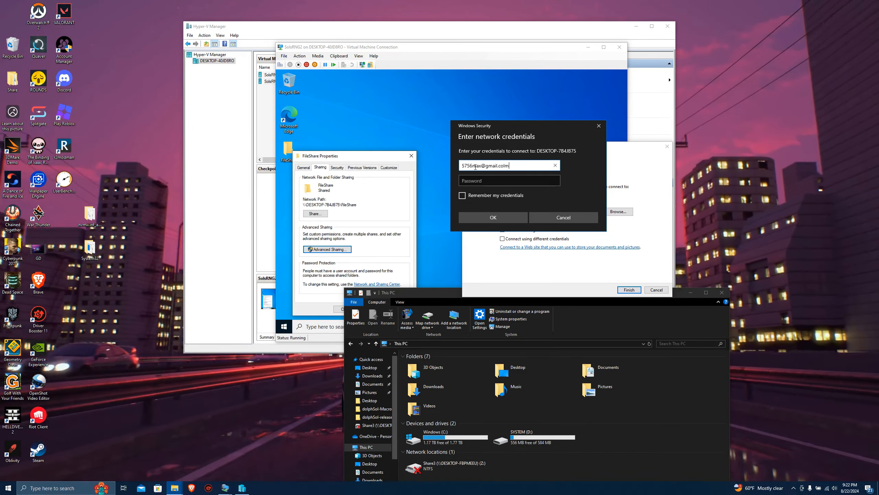
Enter the Microsoft account's e-mail and password as network credentials, have them remembered, and connect to the shared folder.
left_click(473, 185)
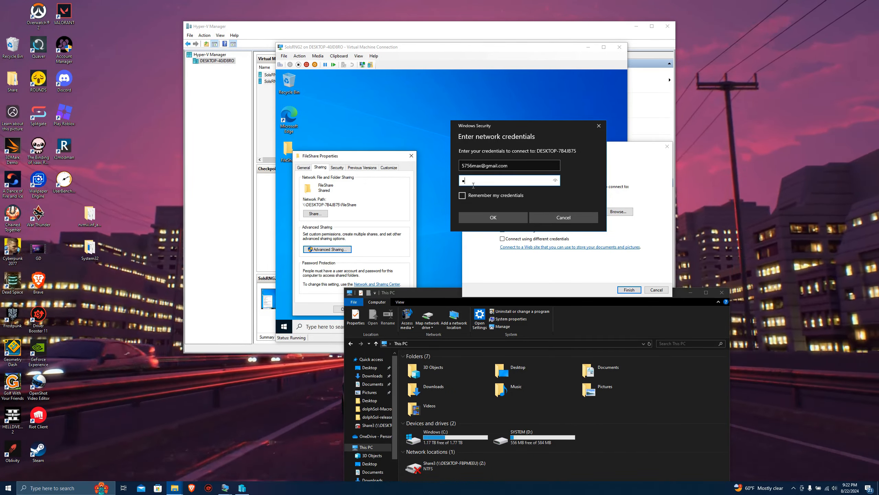
type("••••••••••")
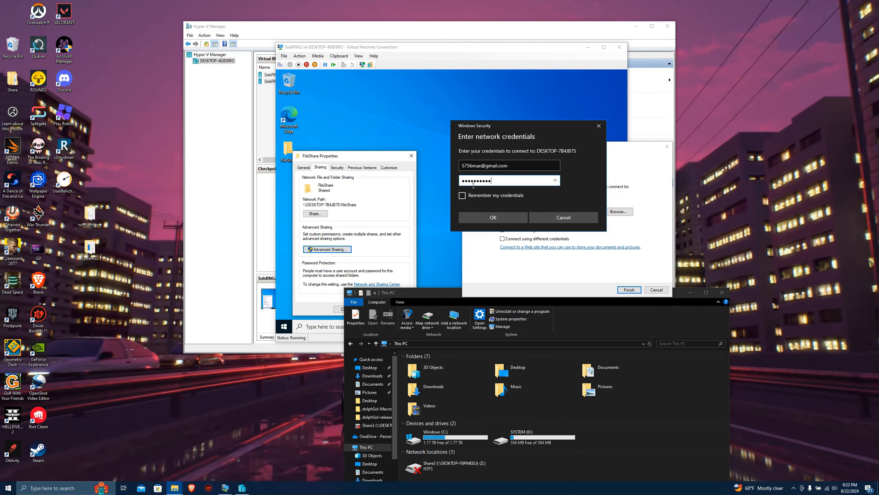
left_click(462, 195)
left_click(487, 216)
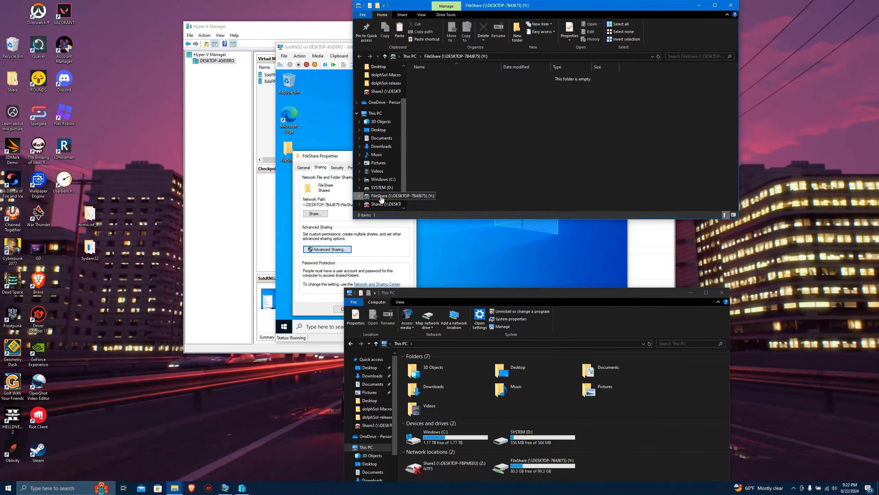
Copy the nvmii.inf_amd64 and System32 folders from the host desktop into FileShare (Y:), and close both host Explorer windows.
left_click_drag(380, 199, 431, 36)
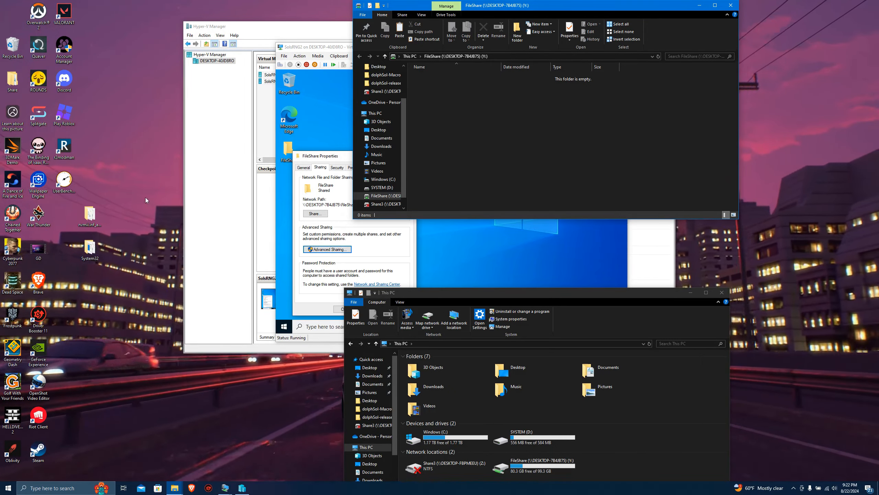
left_click(96, 265)
left_click_drag(96, 265, 441, 98)
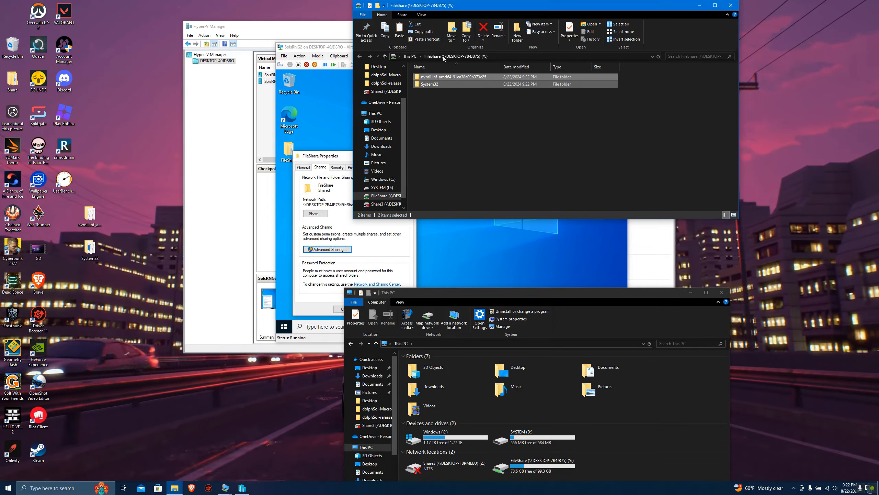
left_click_drag(418, 8, 340, 85)
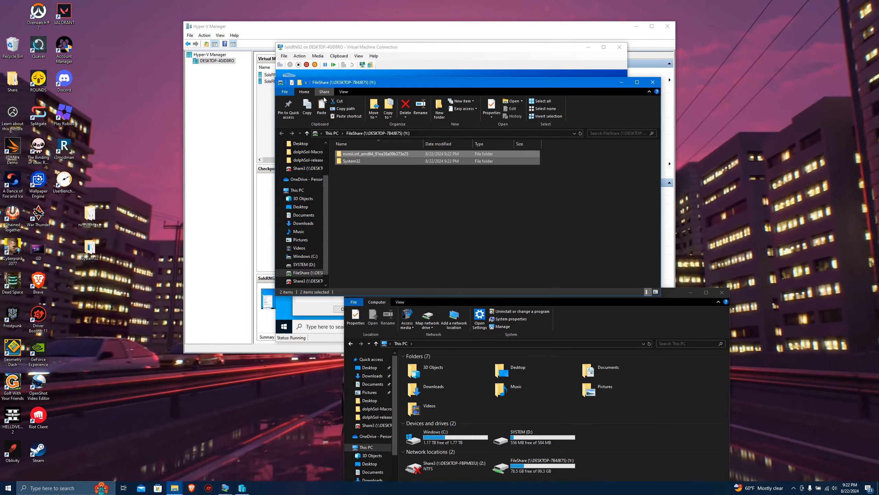
left_click(653, 82)
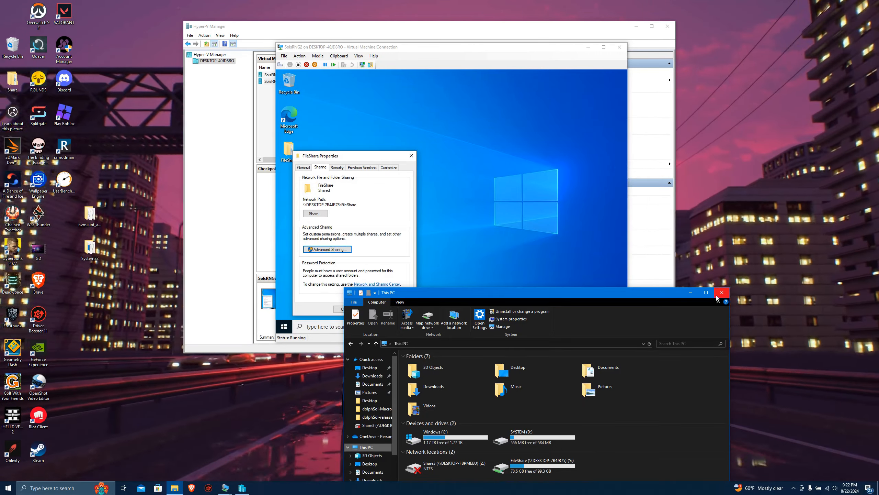
left_click(723, 293)
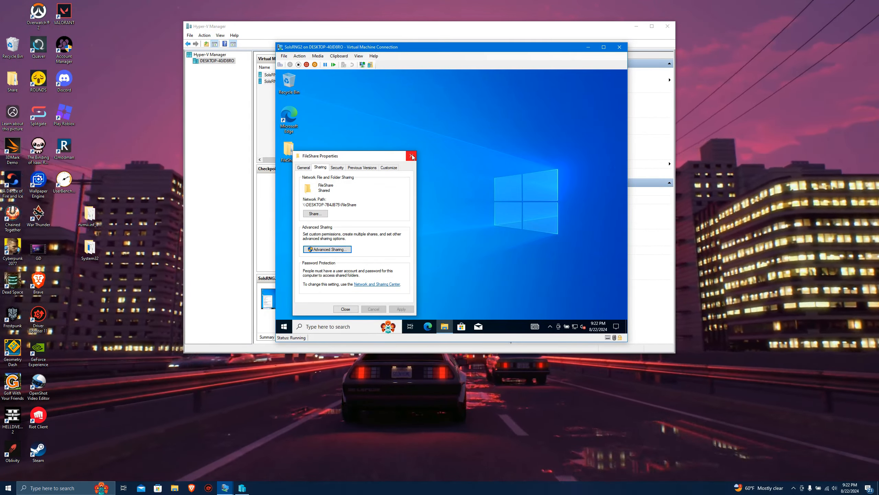
In the virtual machine, close the FileShare properties, move both driver folders from FileShare to the desktop, and close the folder window.
left_click(411, 156)
double_click(290, 149)
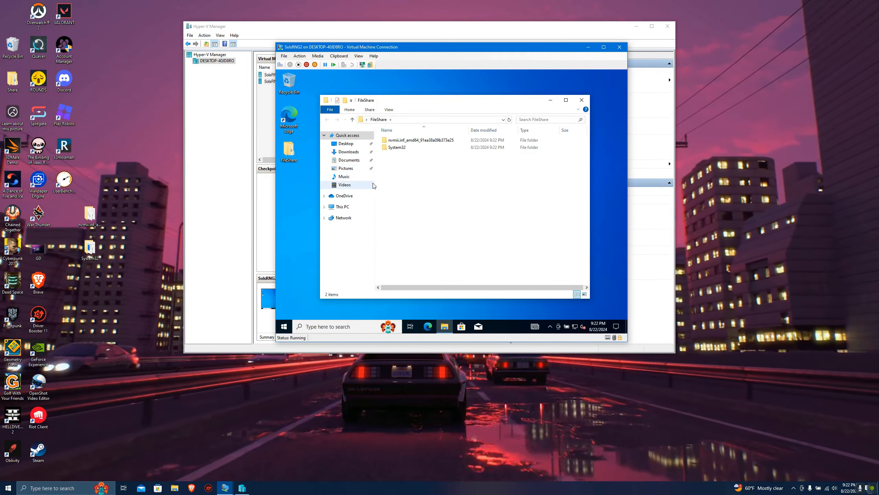
left_click(413, 147)
left_click_drag(413, 144, 412, 139)
left_click_drag(411, 101, 535, 106)
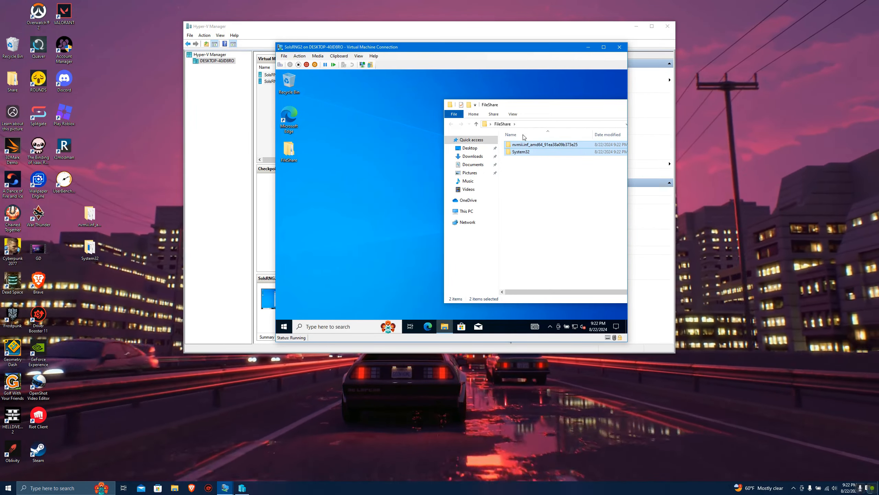
left_click_drag(526, 146, 294, 192)
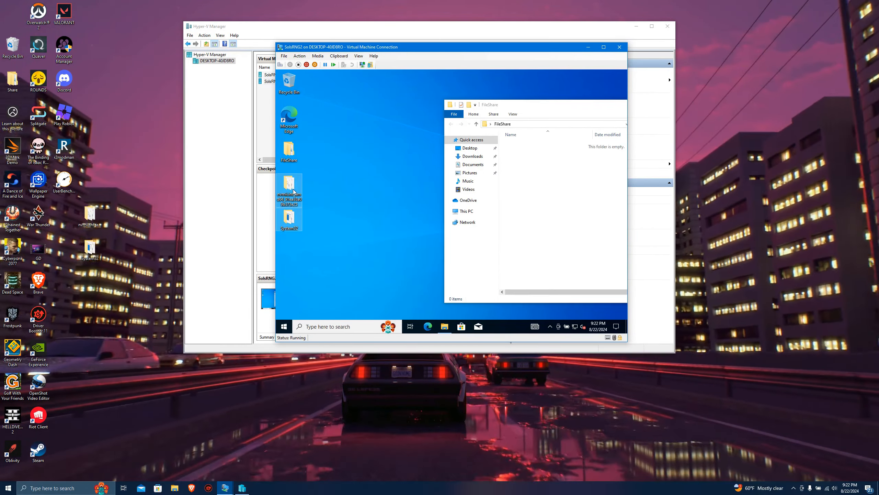
left_click_drag(569, 108, 466, 104)
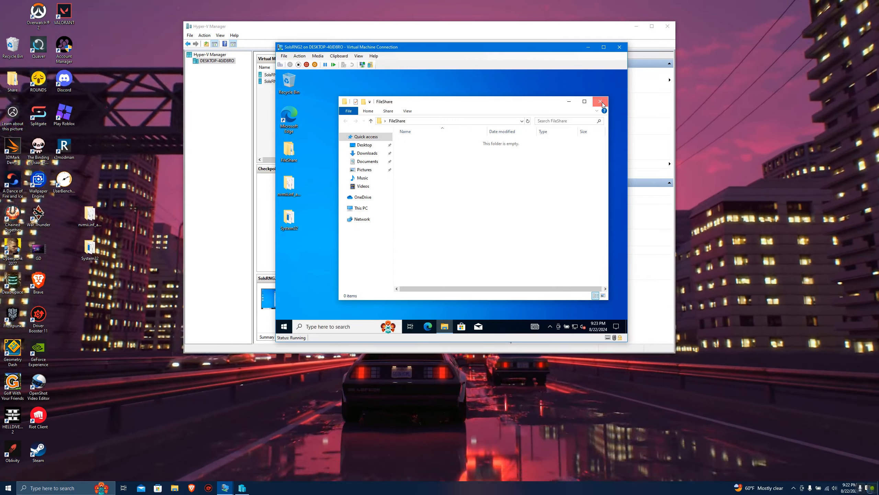
left_click(601, 101)
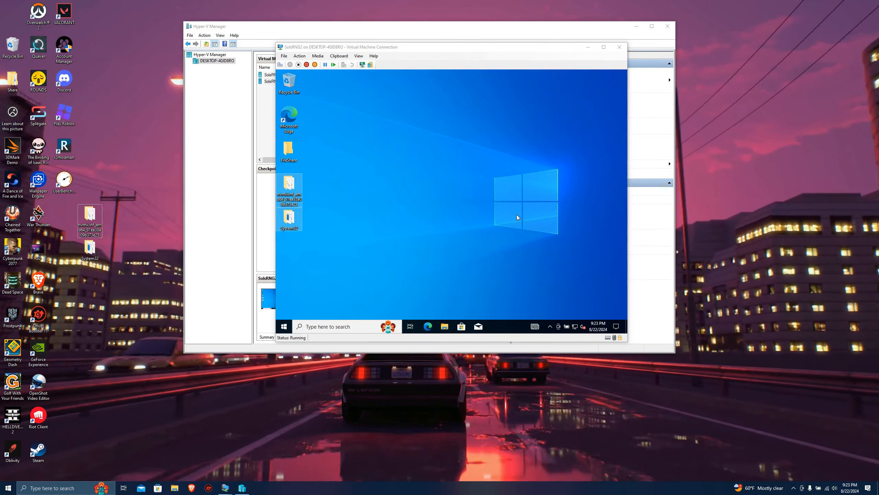
left_click(408, 205)
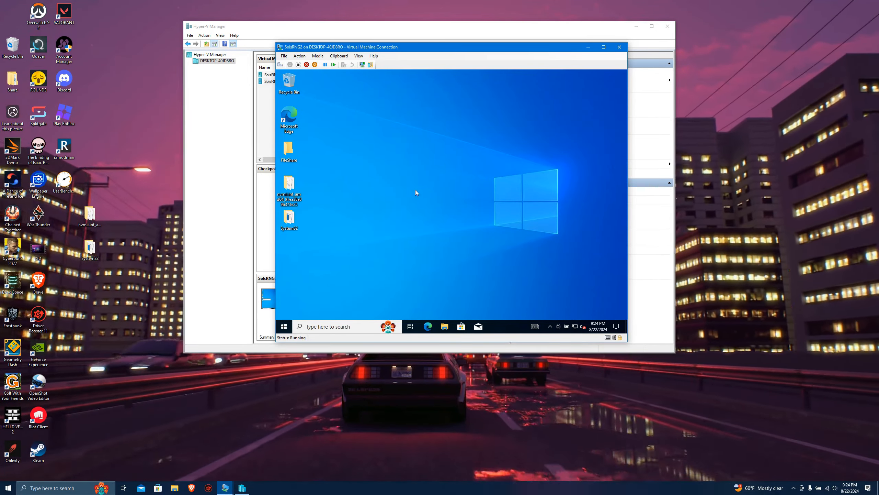
Open the C:\Windows\System32 folder in the virtual machine.
left_click(445, 326)
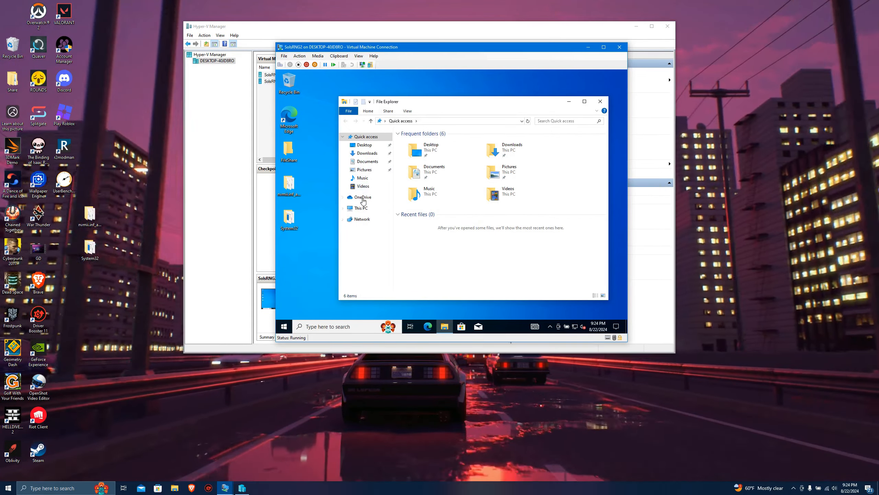
left_click(361, 208)
left_click(439, 235)
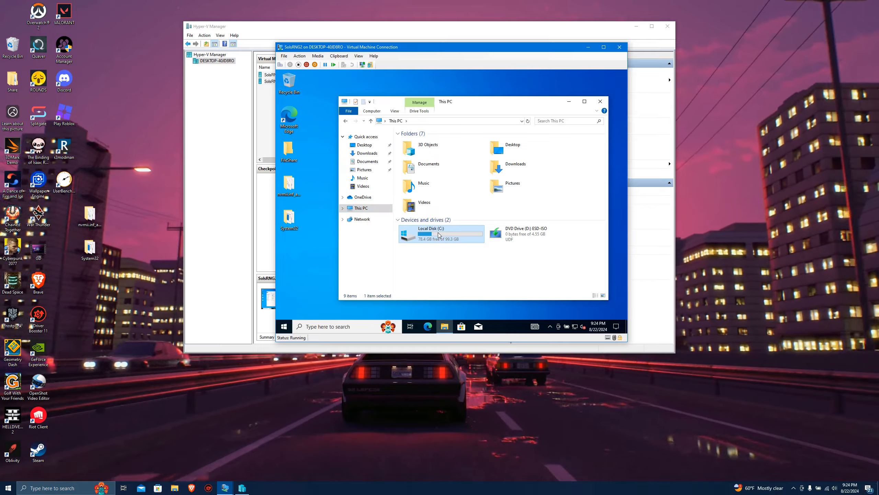
double_click(439, 235)
double_click(415, 171)
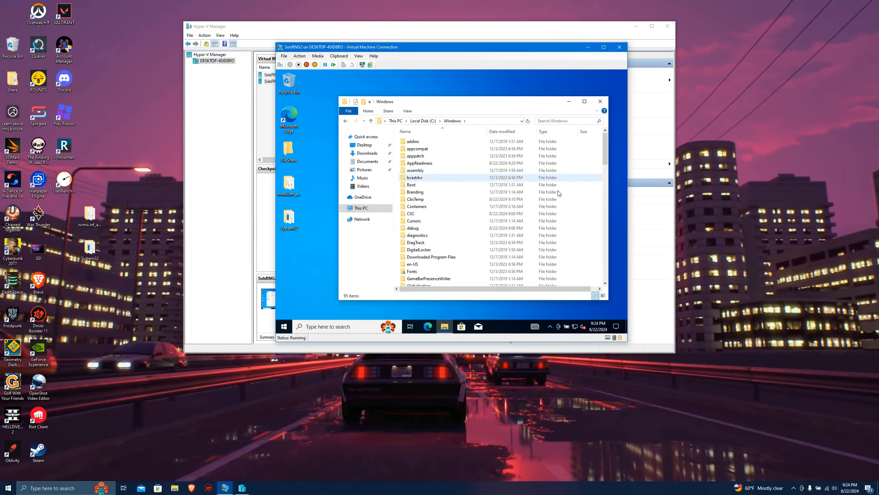
left_click(576, 228)
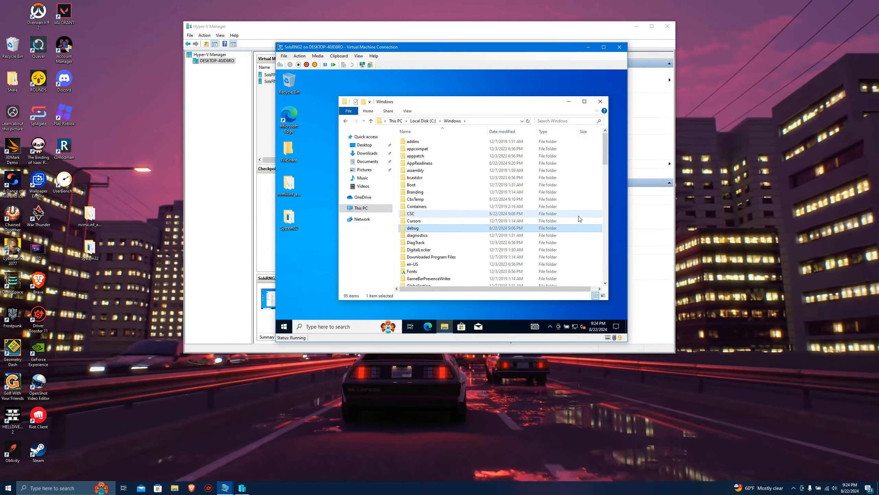
key("alt+Left")
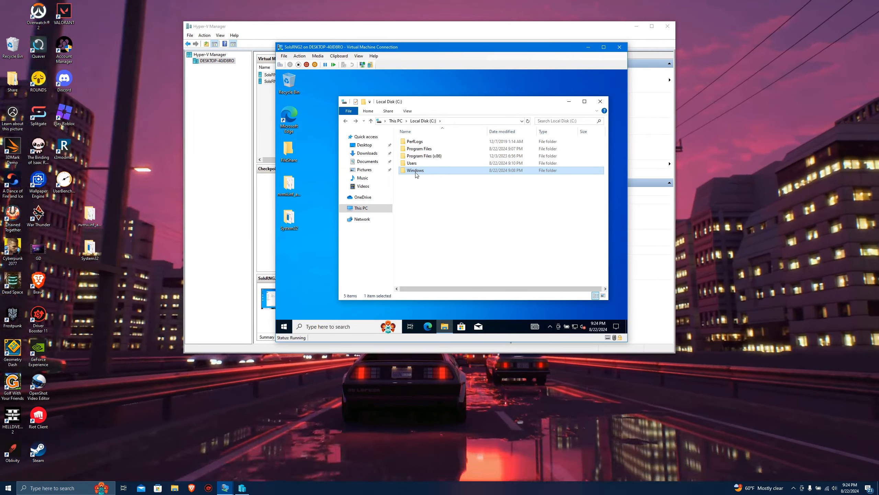
double_click(415, 172)
type("sys")
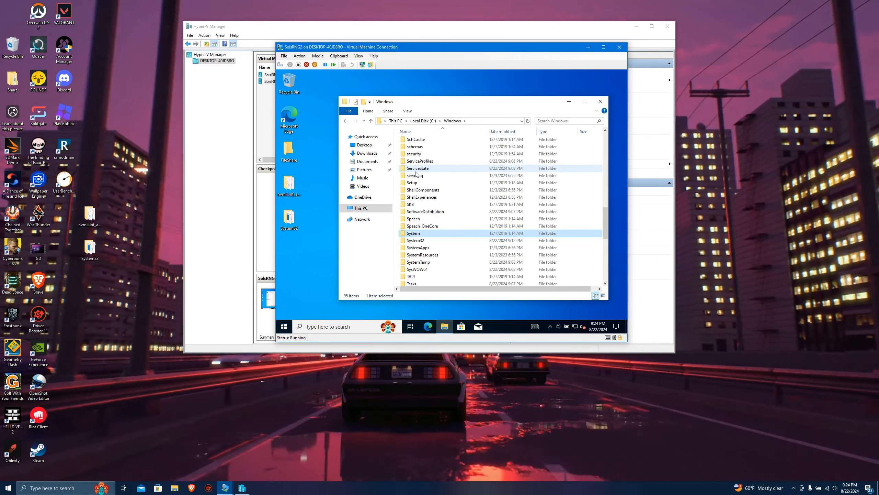
double_click(419, 241)
Move all NVIDIA files from the virtual machine's desktop System32 folder into C:\Windows\System32.
mouse_move(420, 107)
left_mouse_down()
mouse_move(422, 89)
mouse_move(278, 121)
mouse_move(424, 119)
mouse_move(406, 102)
left_mouse_up()
double_click(289, 218)
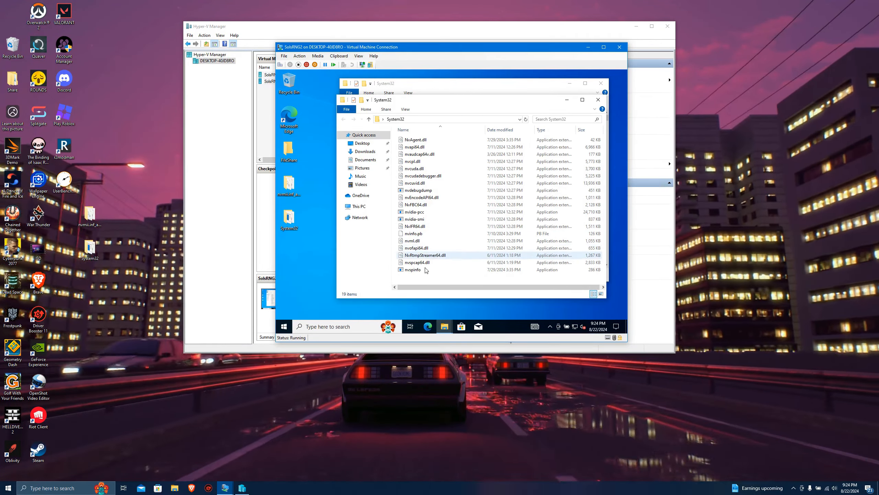
left_click_drag(421, 274, 421, 138)
left_click_drag(436, 100, 585, 104)
left_click_drag(445, 156, 398, 132)
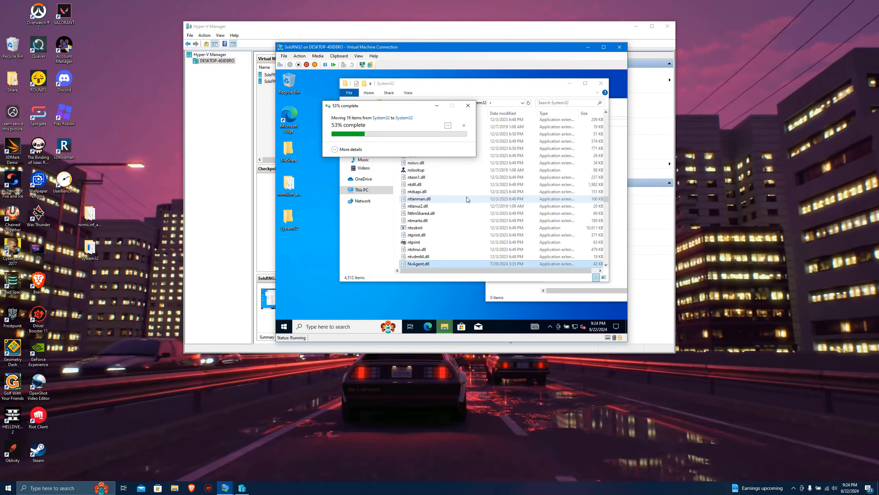
left_click(305, 262)
left_click(525, 298)
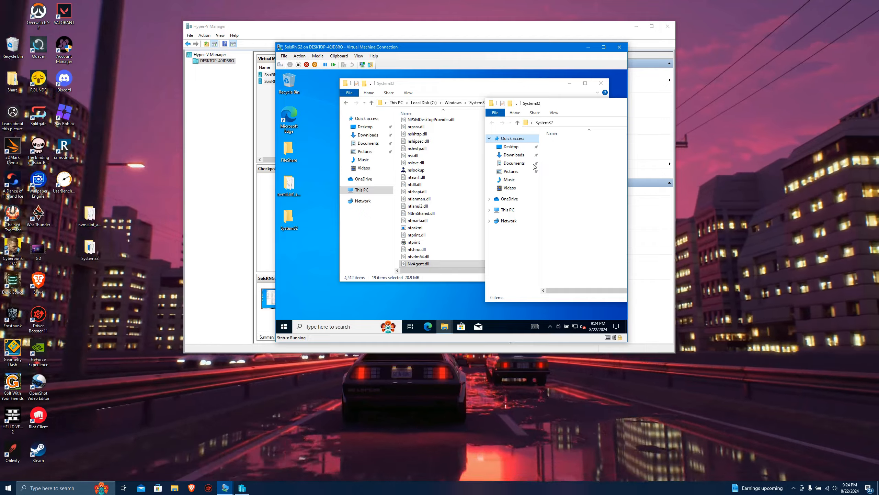
Close the emptied desktop System32 folder's window and delete that folder from the virtual machine's desktop.
left_click_drag(543, 106, 424, 110)
left_click_drag(583, 112, 540, 110)
left_click(585, 107)
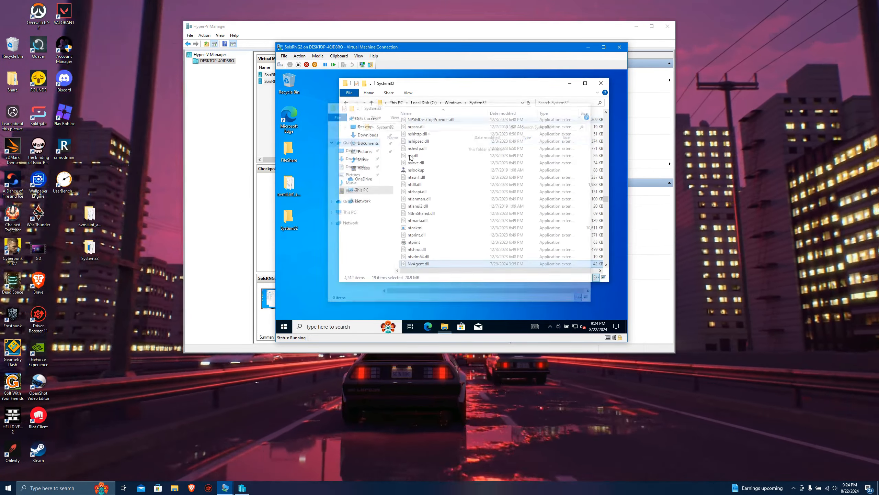
right_click(294, 219)
left_click(312, 197)
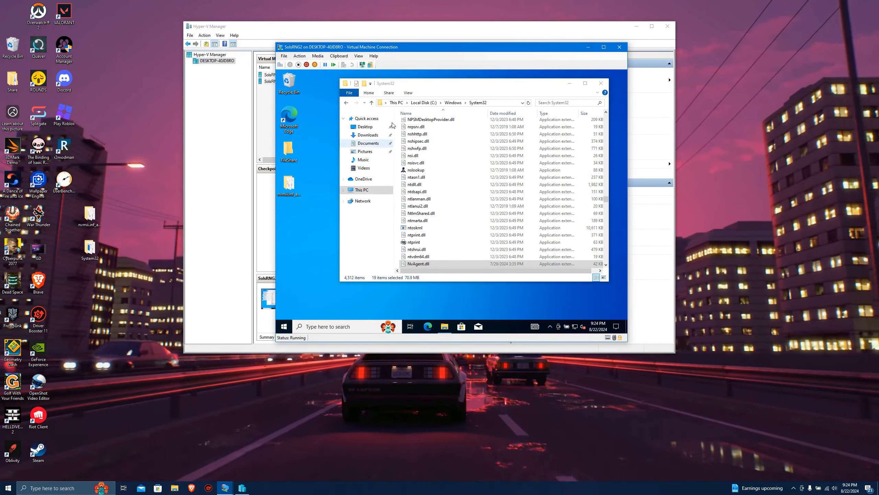
Create a folder named HostDriverStore in C:\Windows\System32, granting administrator permission.
left_click_drag(395, 84, 357, 77)
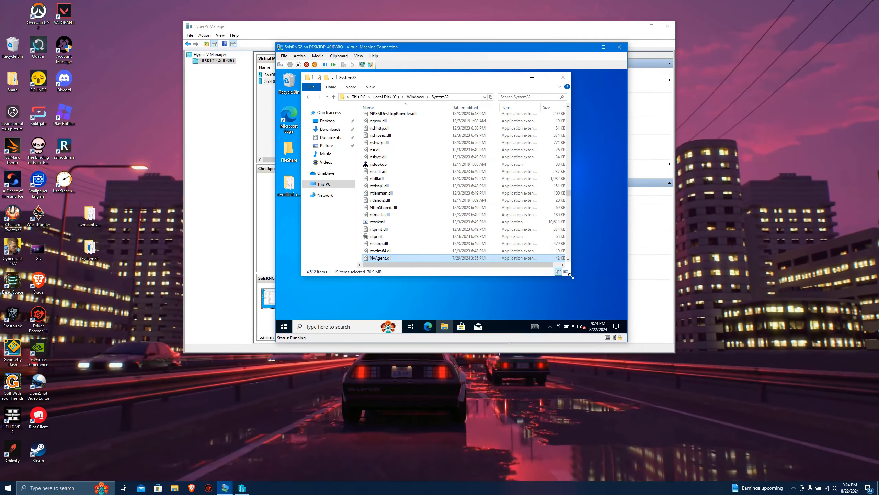
left_click_drag(572, 276, 601, 298)
right_click(577, 170)
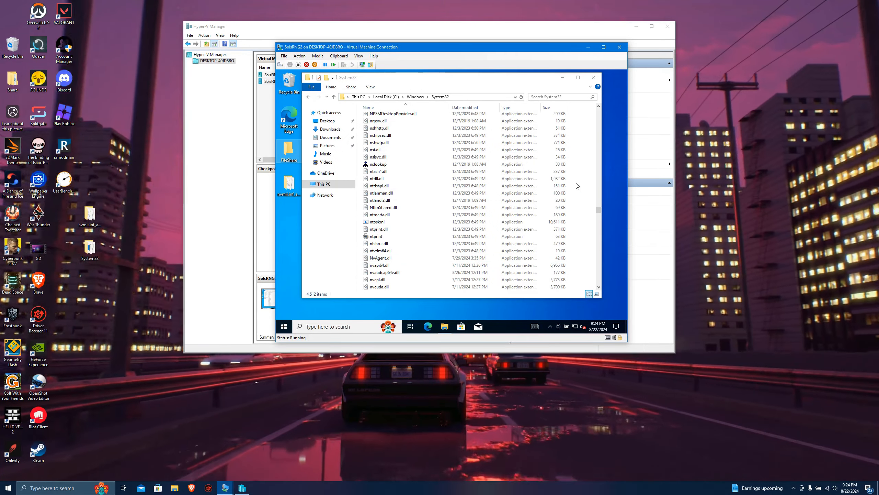
right_click(582, 184)
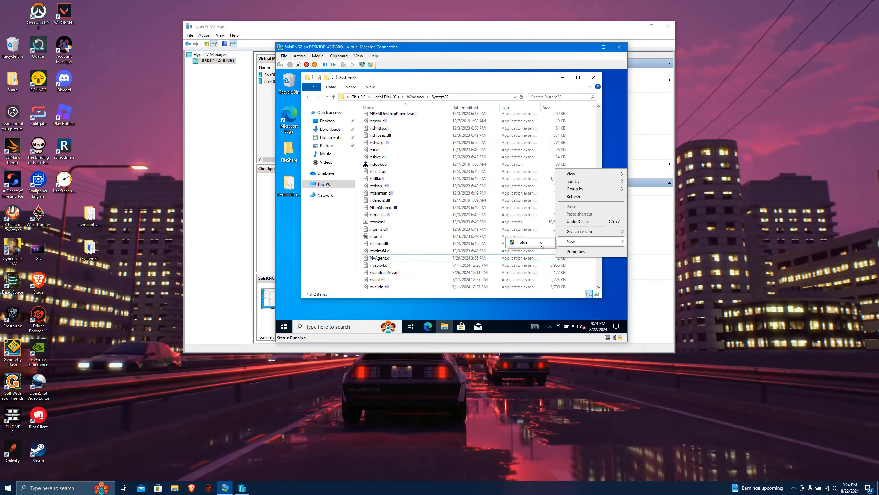
left_click(540, 242)
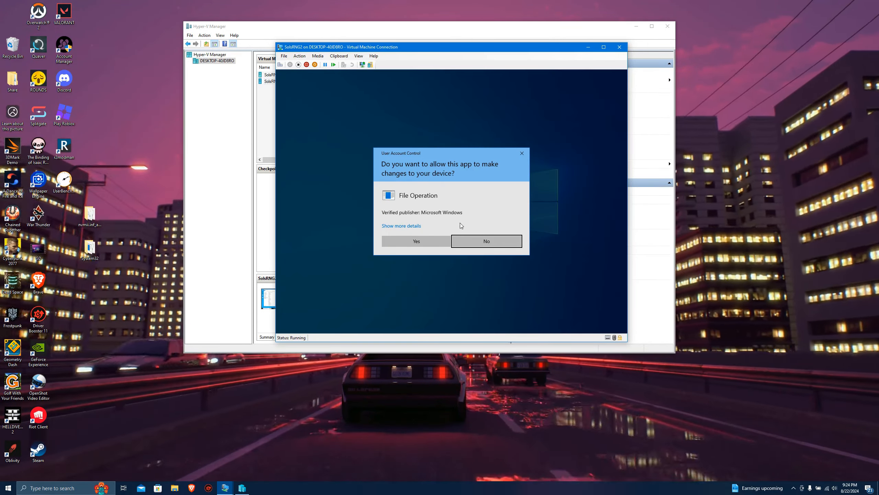
left_click(431, 240)
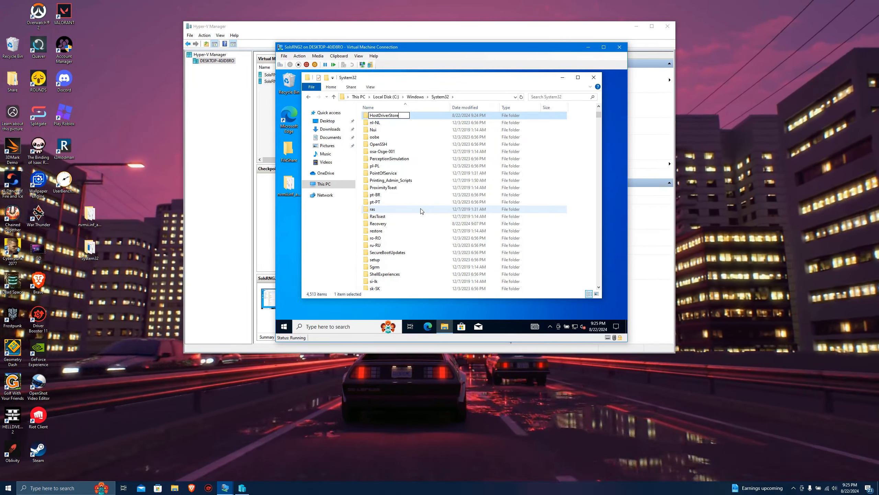
key("Return")
left_click(411, 244)
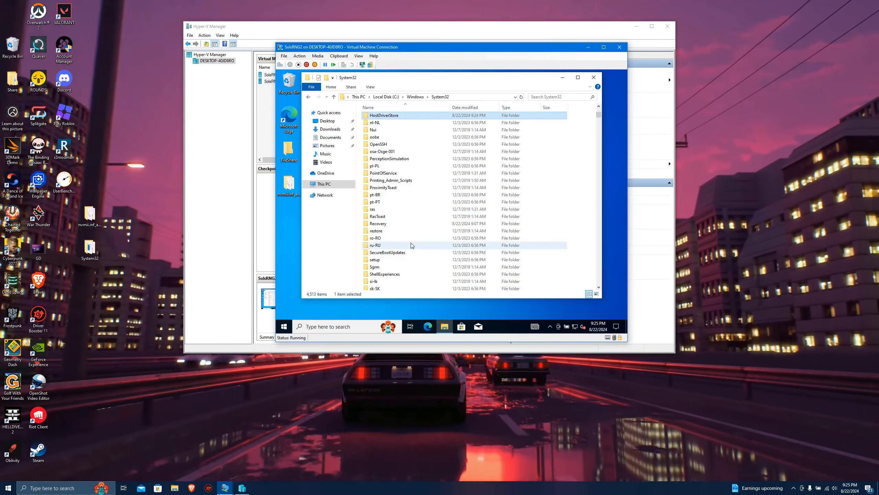
Open HostDriverStore and create a folder named FileRepository in it with administrator permission.
scroll(391, 131, "up", 10)
double_click(394, 117)
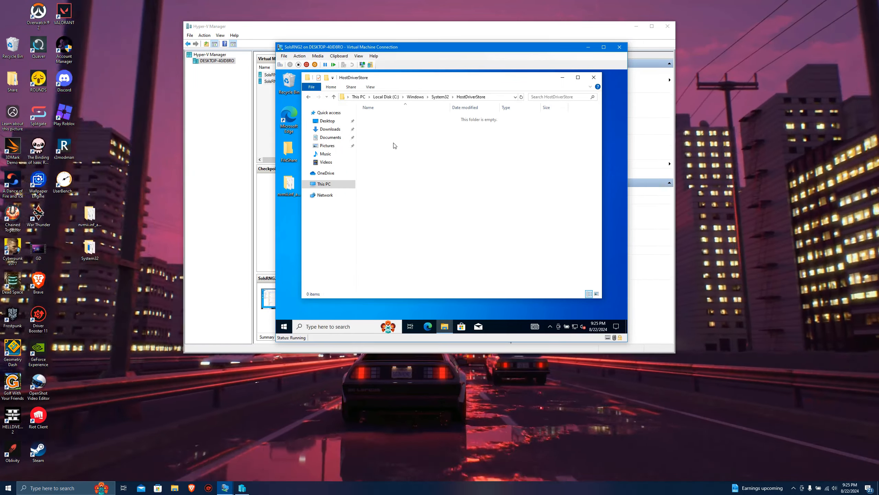
left_click(497, 232)
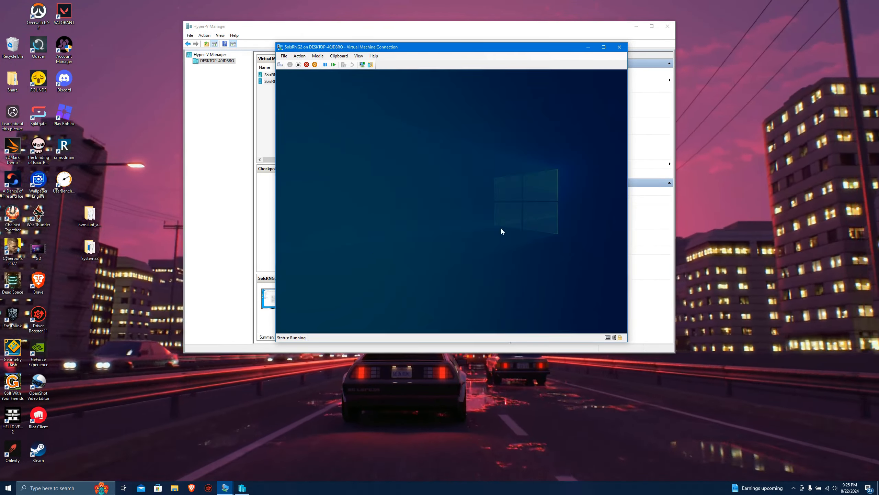
left_click(412, 239)
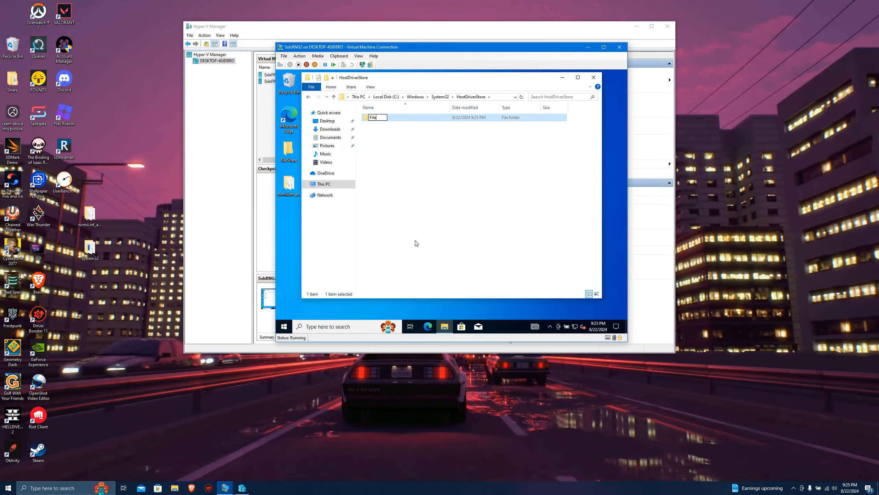
type("FileRepository")
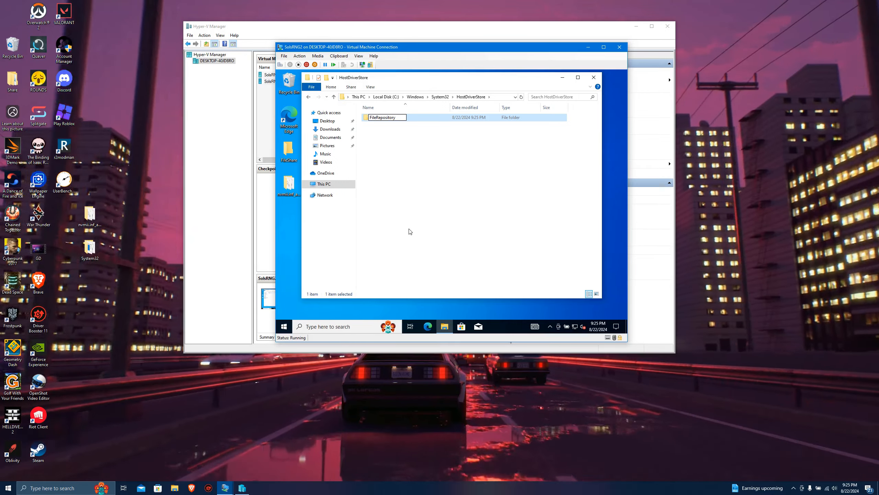
key("Return")
left_click(413, 239)
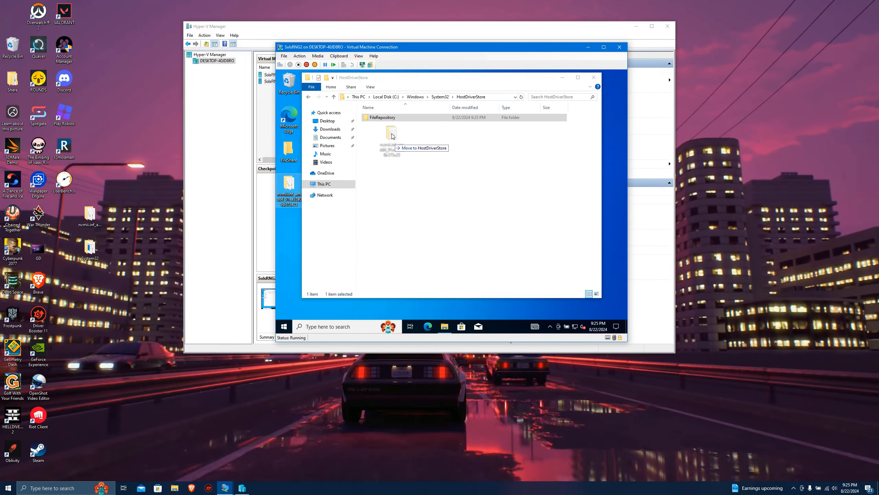
Move the nvmii.inf_amd64 driver folder from the virtual machine's desktop into FileRepository with administrator permission, and close the folder window.
left_click_drag(394, 121, 393, 121)
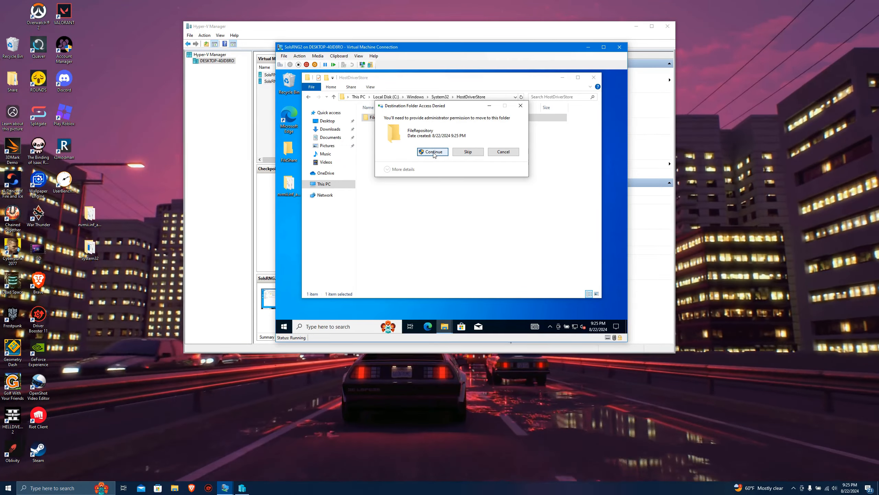
left_click(432, 155)
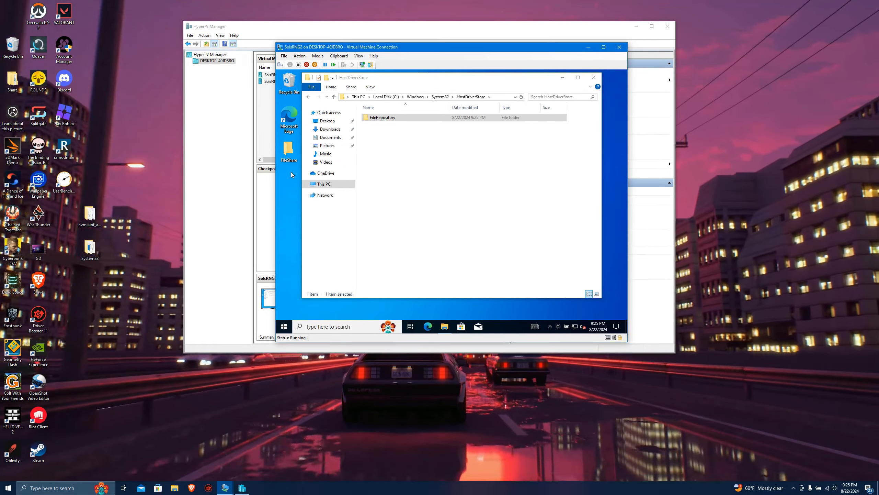
left_click(594, 77)
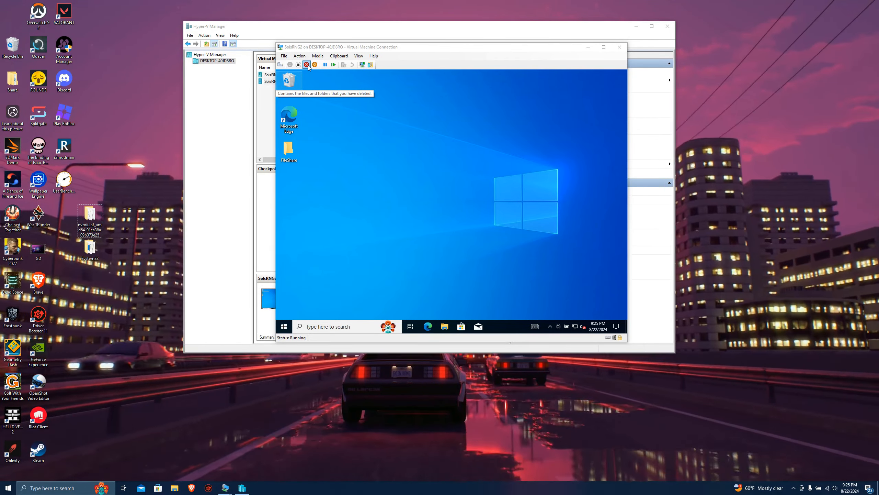
Shut down the SolsRNG2 virtual machine.
left_click(288, 77)
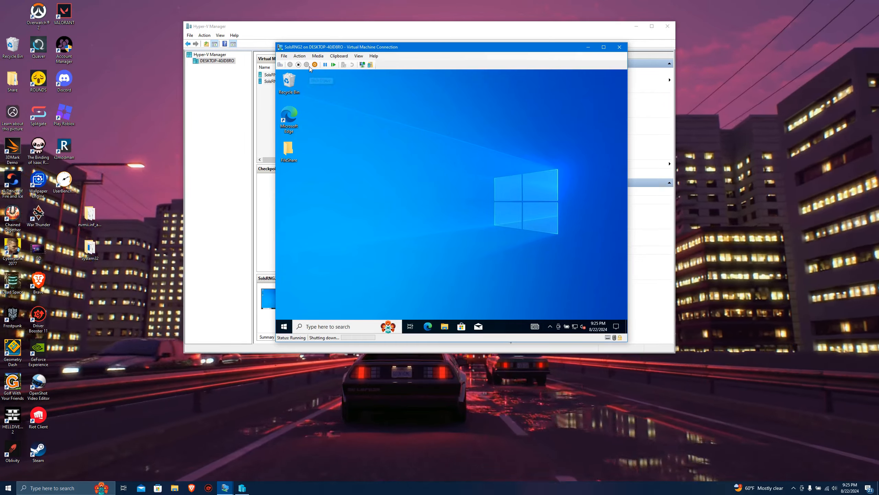
left_click(307, 65)
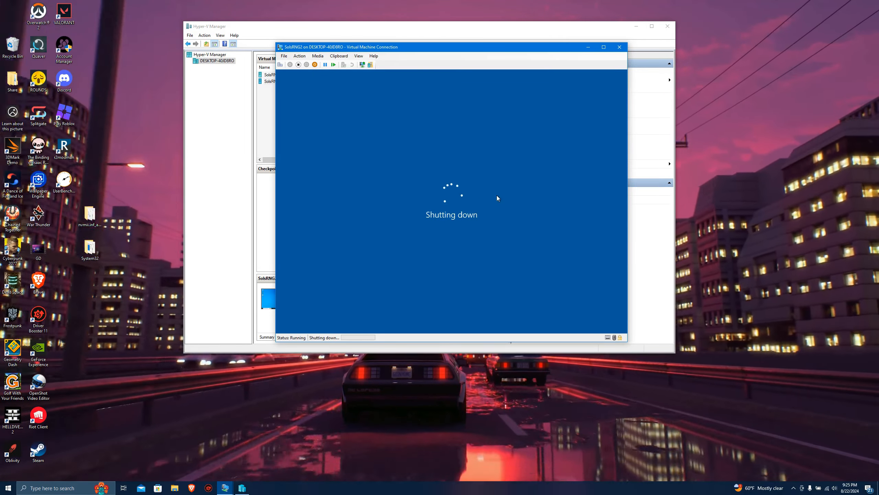
left_click(756, 173)
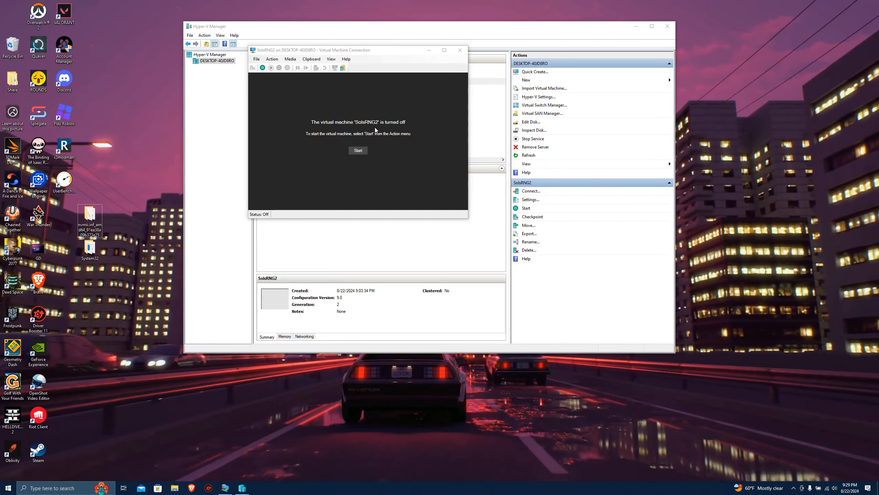
Locate the GPU-P-Partition script in the host's Downloads folder and launch Windows PowerShell ISE as administrator.
left_click(175, 488)
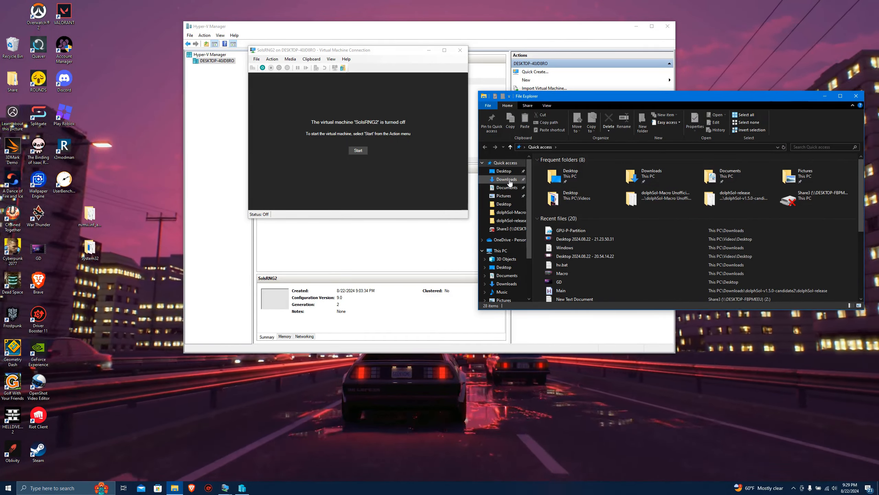
left_click(506, 179)
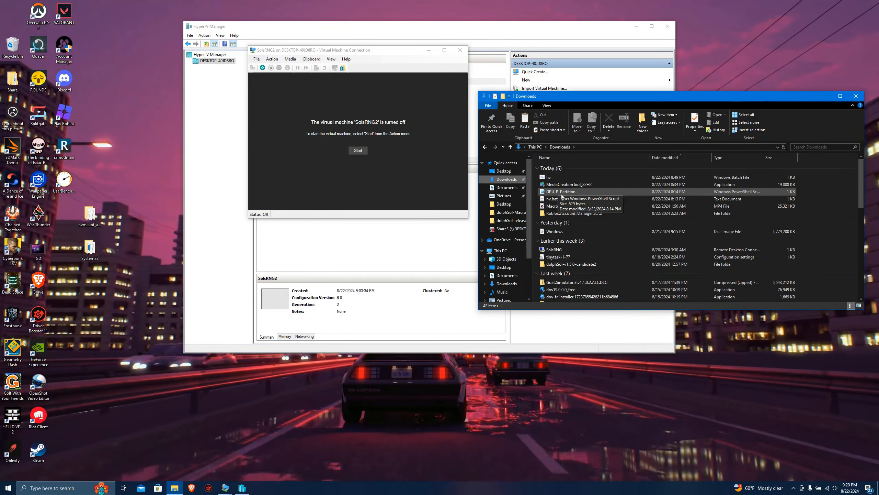
type("p")
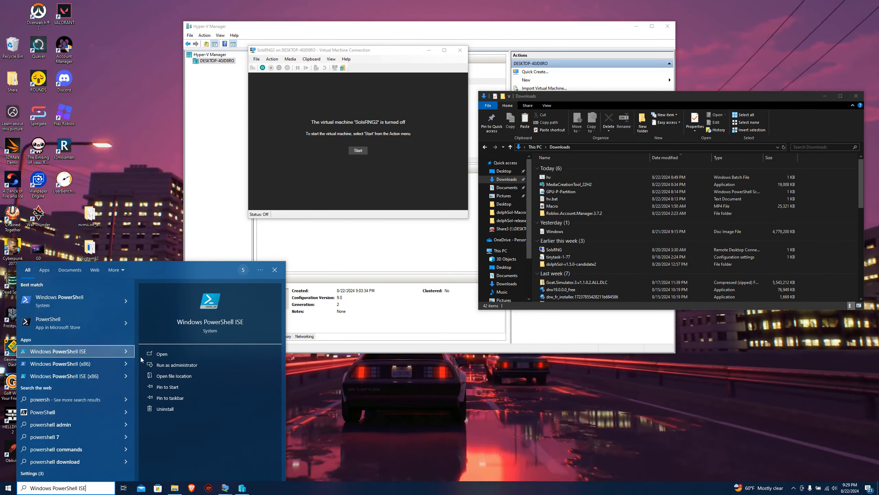
left_click(164, 366)
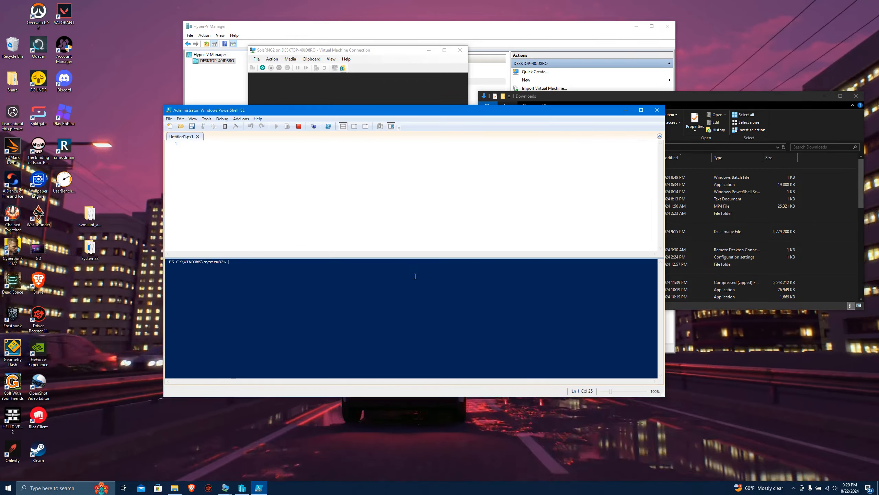
Open the GPU-P-Partition script from Downloads in PowerShell ISE and set its $vm value to "SolsRNG2".
left_click_drag(231, 111, 276, 125)
left_click(225, 140)
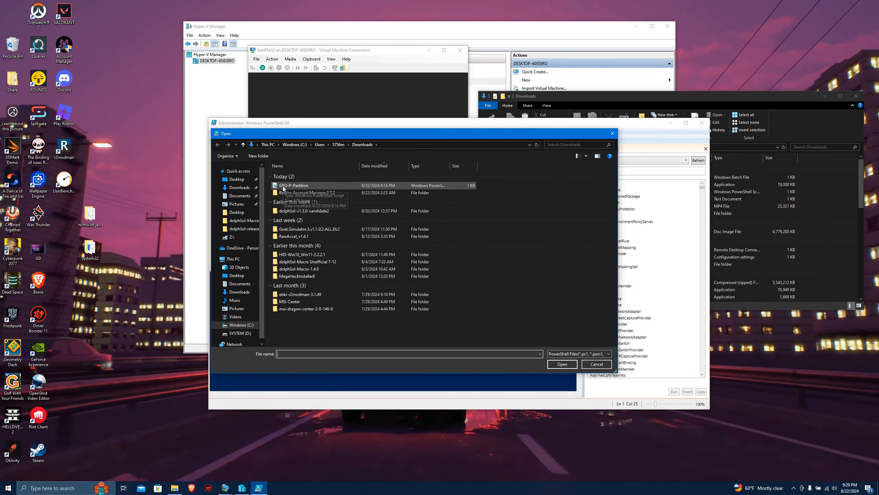
double_click(294, 186)
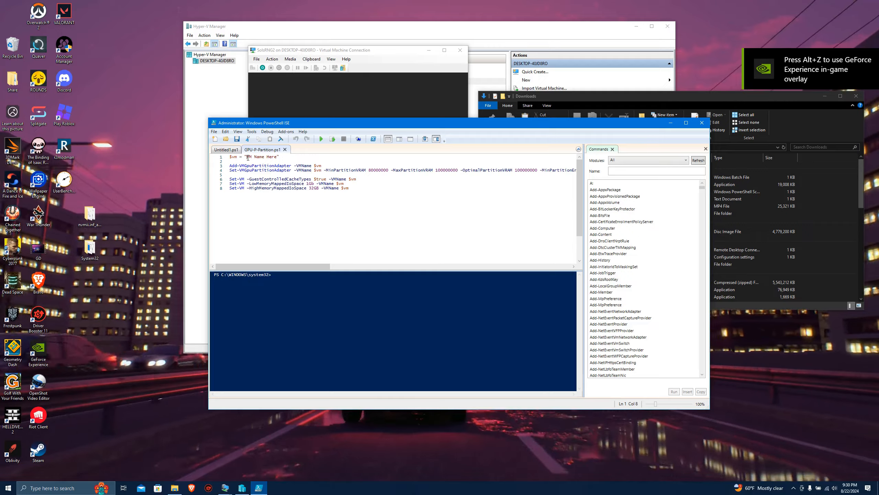
type("S")
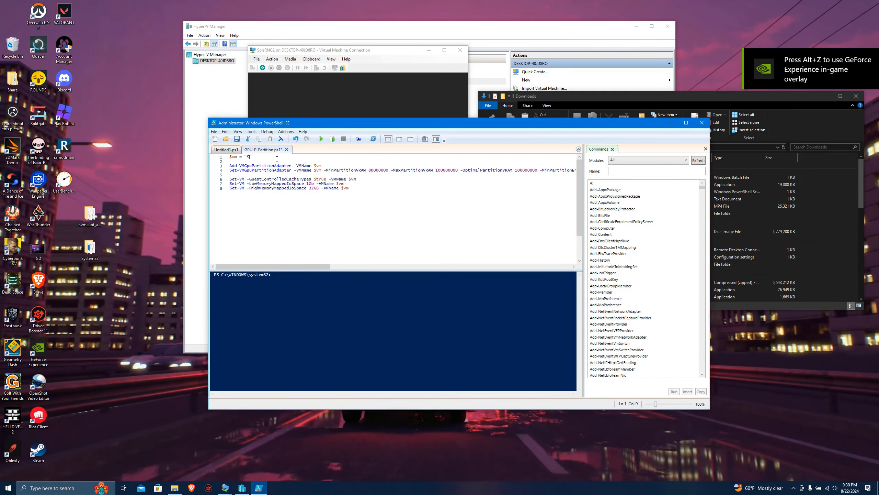
type("olsRNG2")
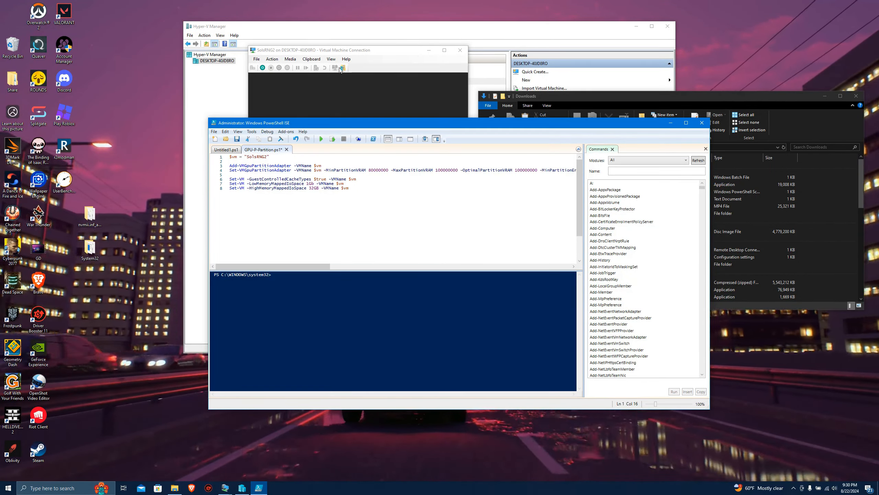
Run Set-ExecutionPolicy unrestricted in the PowerShell console and accept the policy change with Yes to All.
left_click(273, 276)
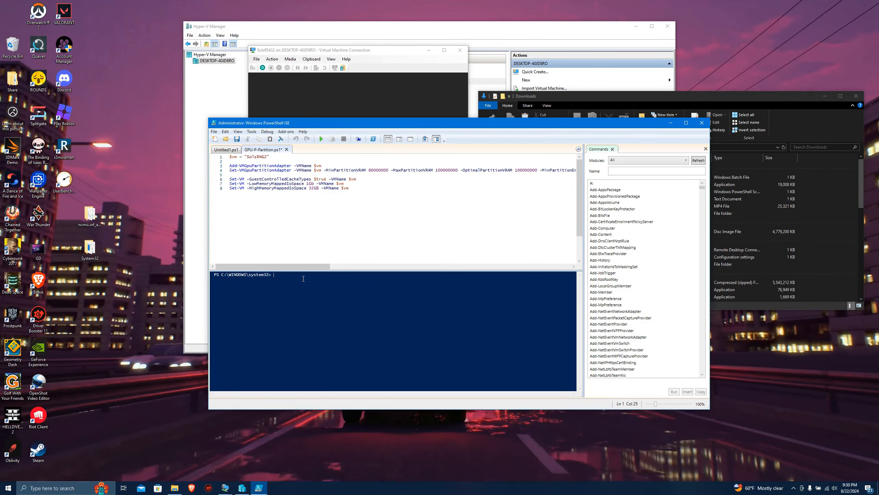
type("S")
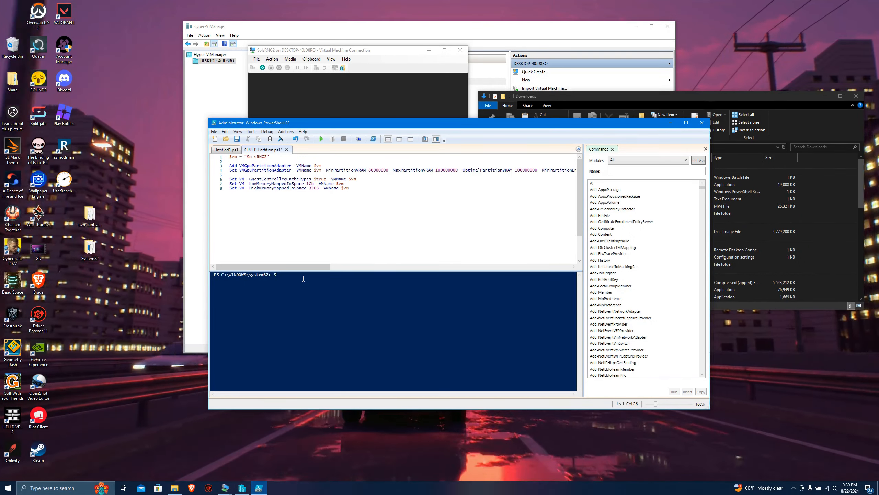
type("et-Exec")
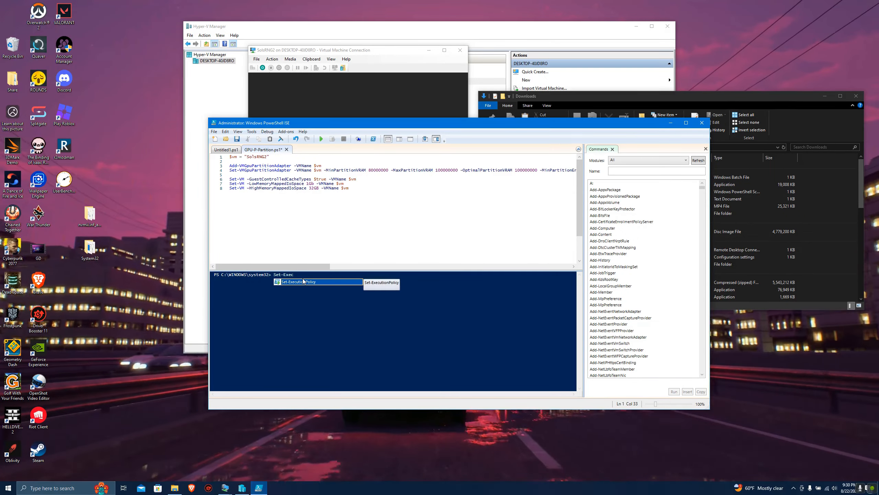
key("Tab")
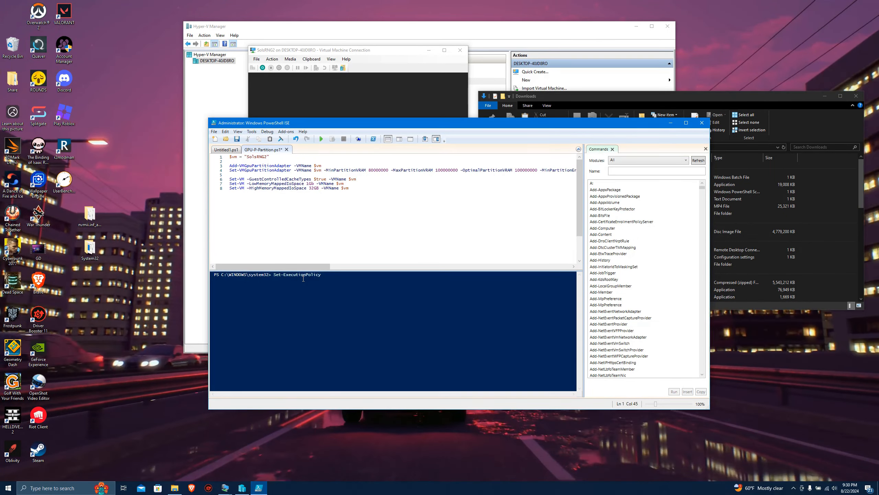
type("unrestr")
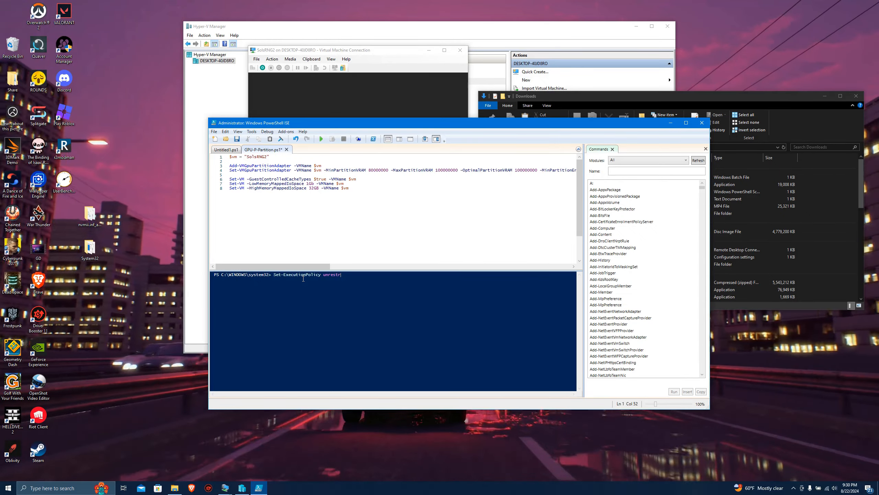
type("icted")
key("Return")
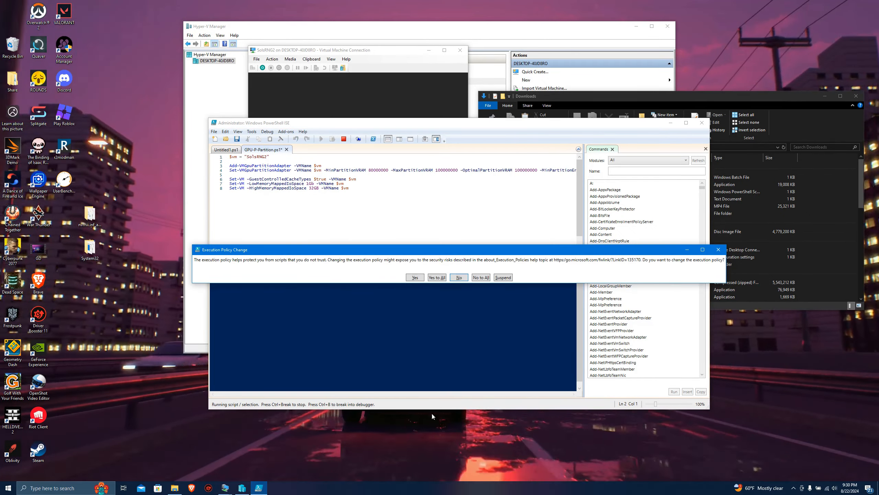
left_click(436, 278)
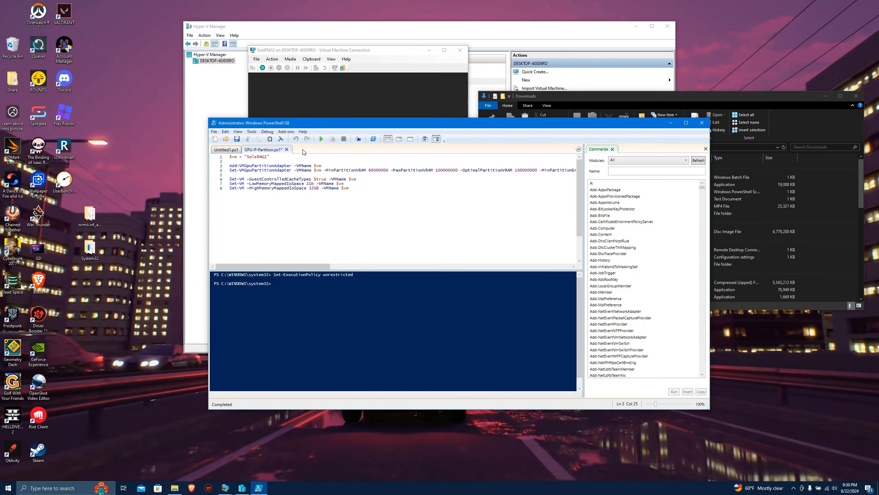
Run the GPU-P-Partition script, and close PowerShell ISE and the Downloads window.
left_click(322, 140)
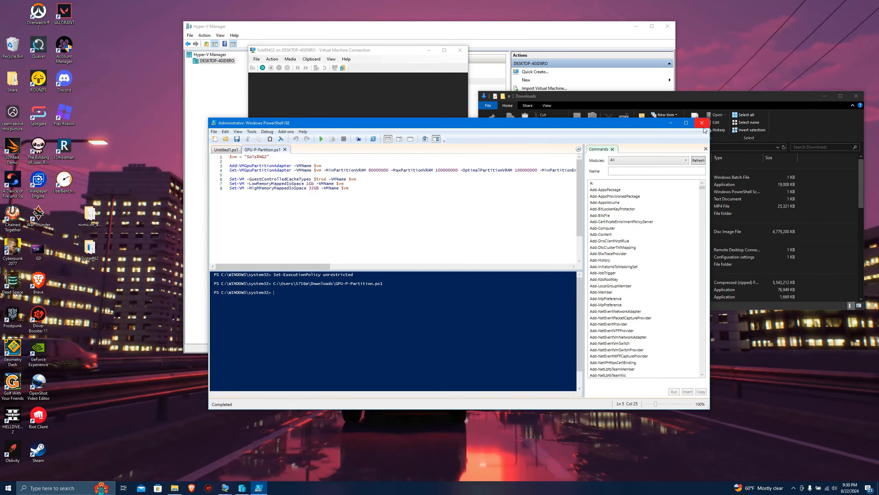
left_click(703, 126)
left_click(856, 97)
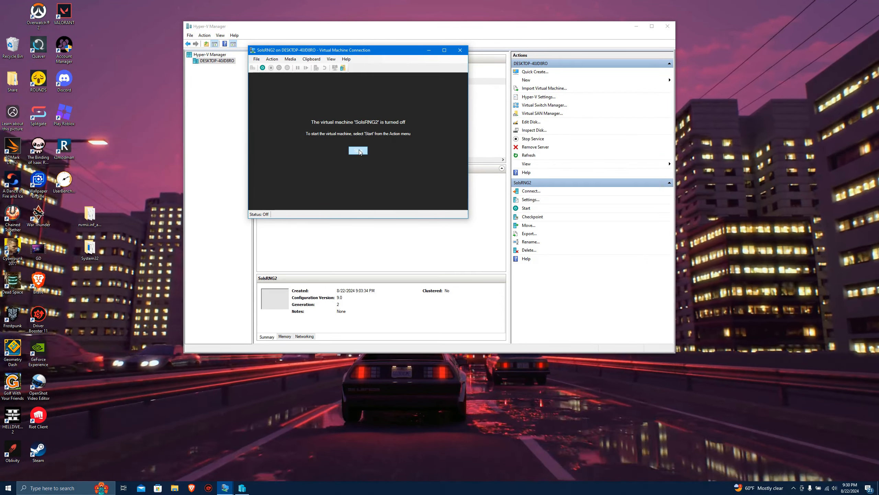
Start the SolsRNG2 virtual machine and sign in to Windows by entering the account PIN.
left_click(358, 151)
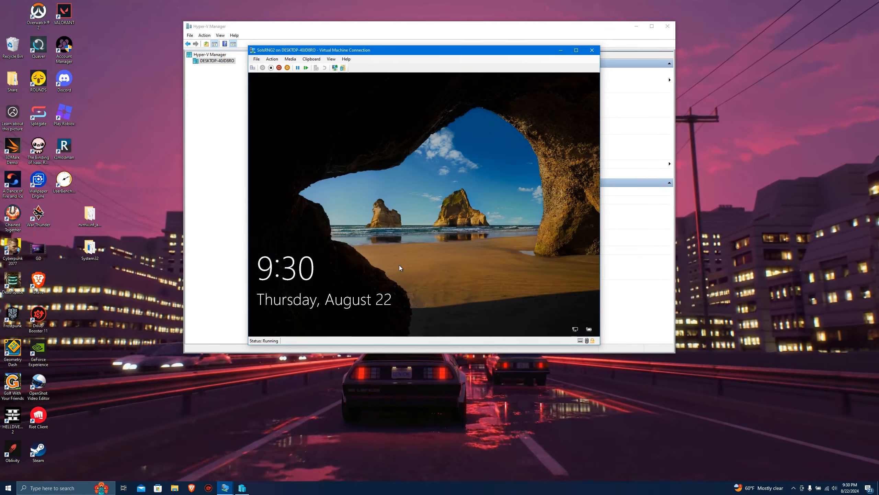
left_click(399, 266)
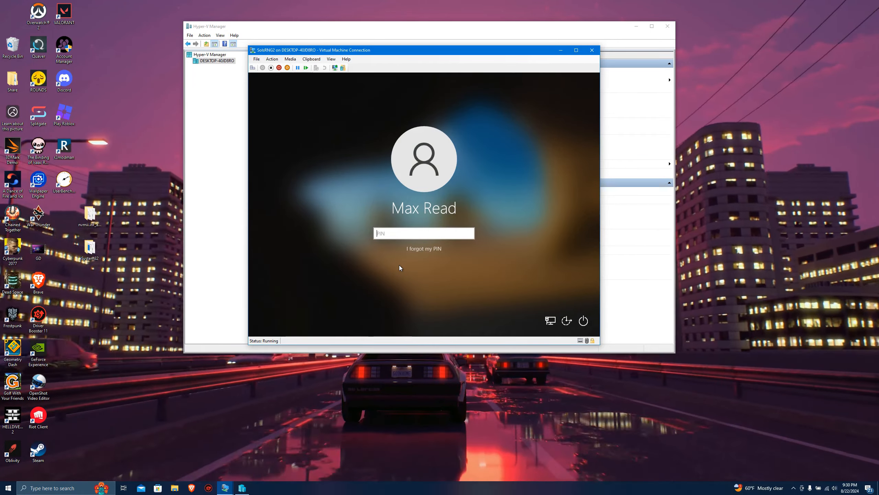
type("••••")
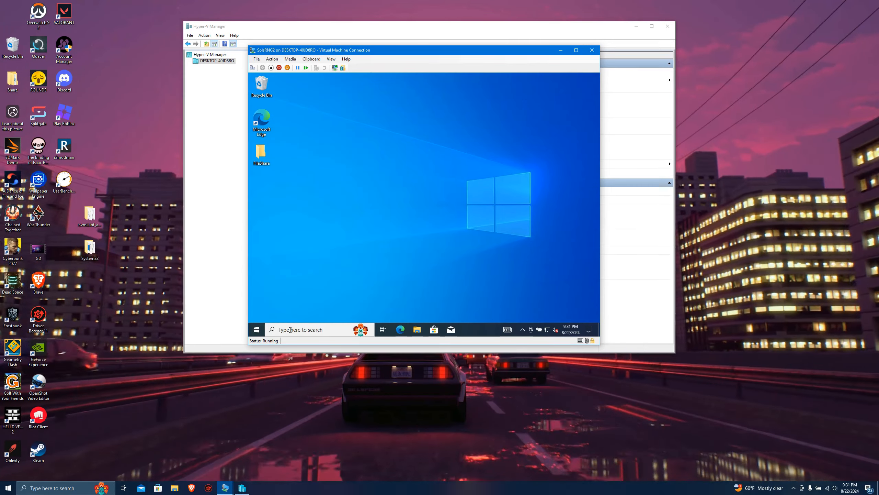
Check the display adapters in the virtual machine's Device Manager for the host GPU, and close Device Manager.
left_click(291, 330)
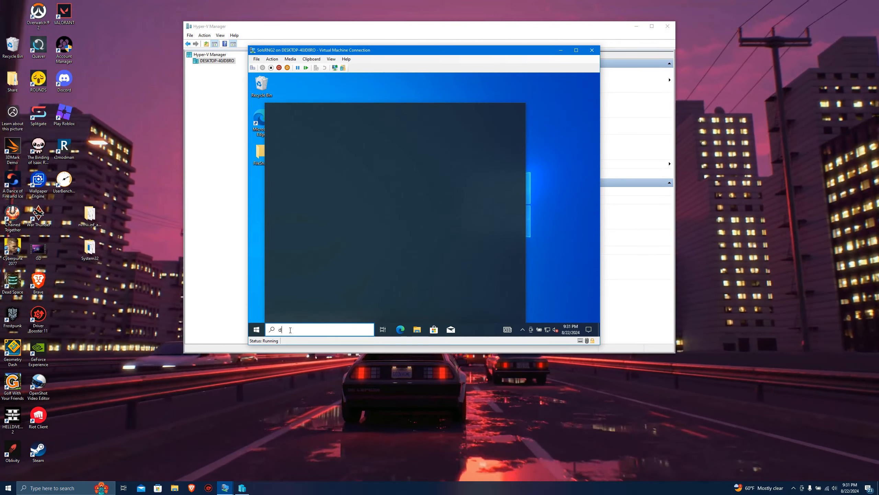
type("device")
key("Return")
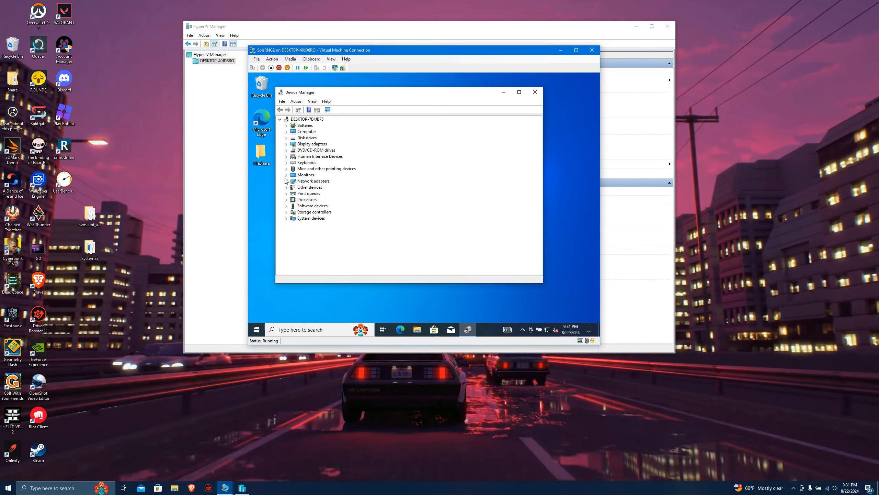
left_click(286, 143)
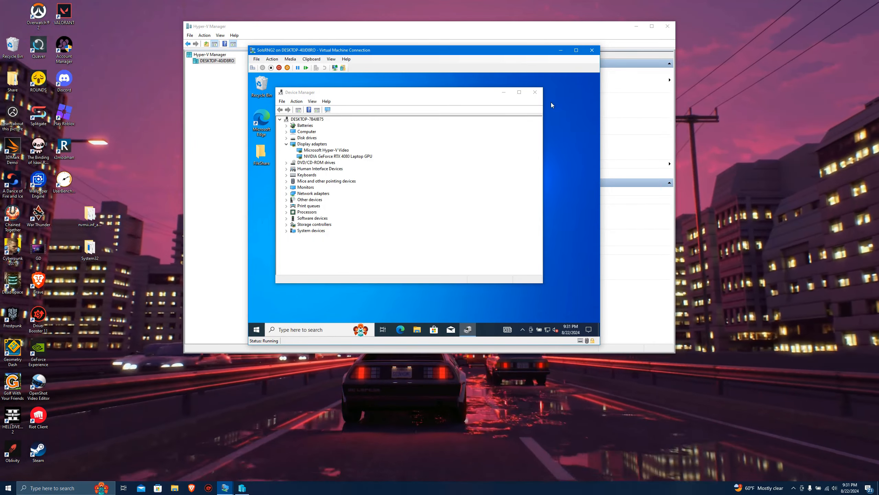
left_click(535, 92)
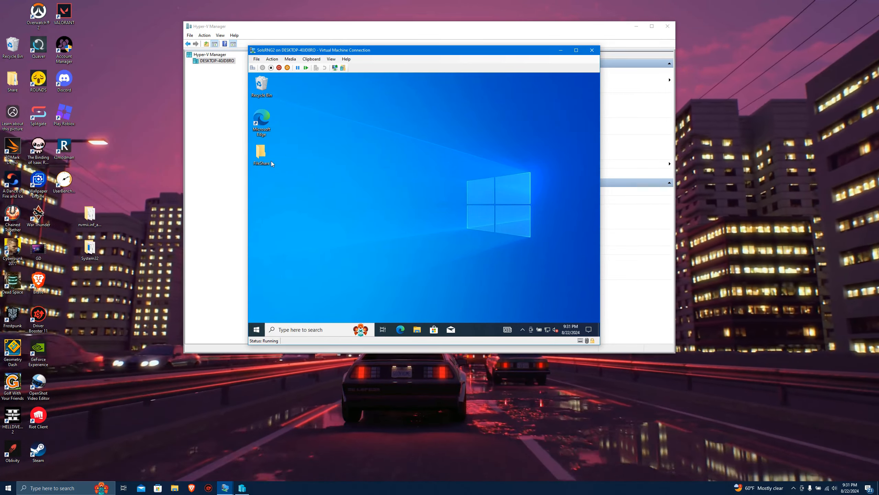
Copy the dolphSol-v1.5.0-candidate2 folder from the host's Downloads folder.
left_click(150, 238)
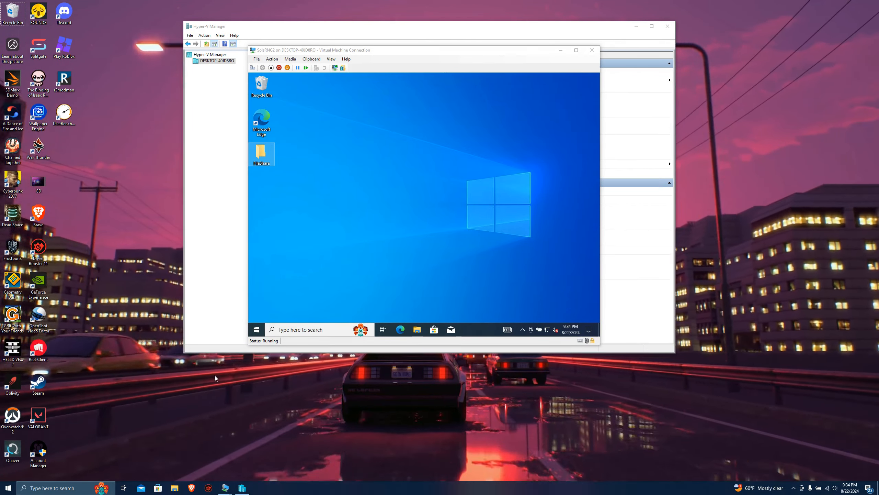
left_click(174, 488)
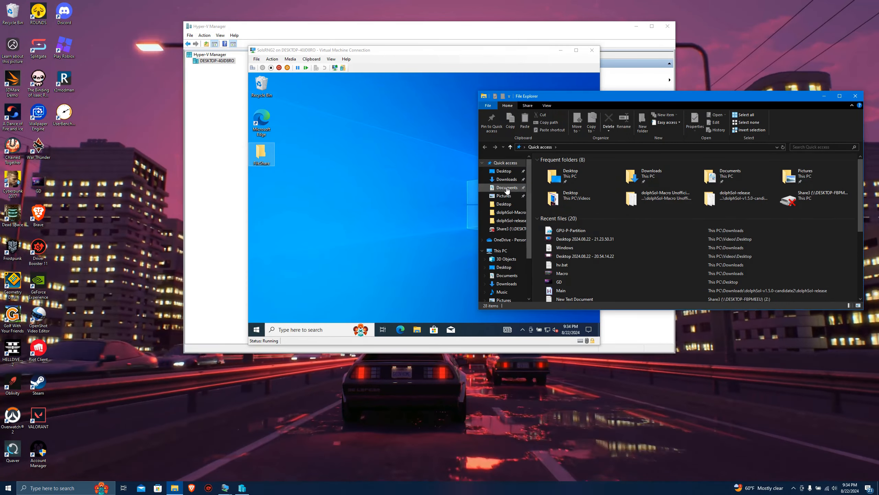
left_click(508, 180)
scroll(569, 219, "down", 2)
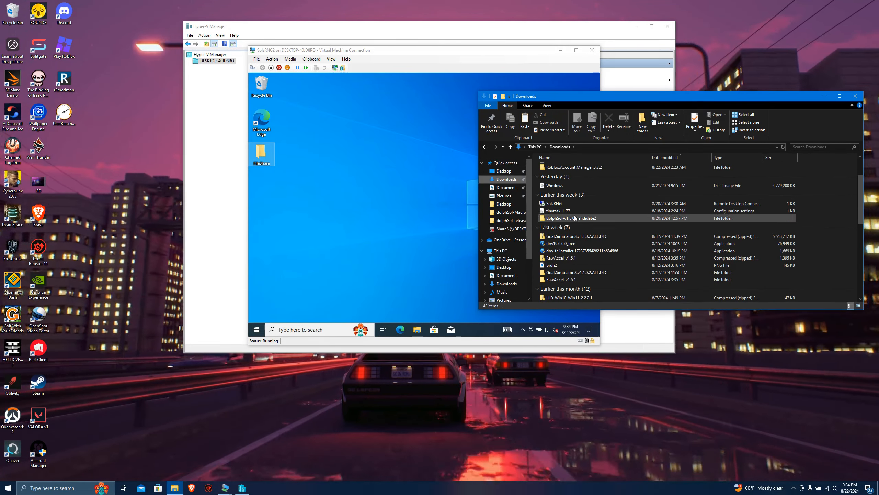
left_click(570, 218)
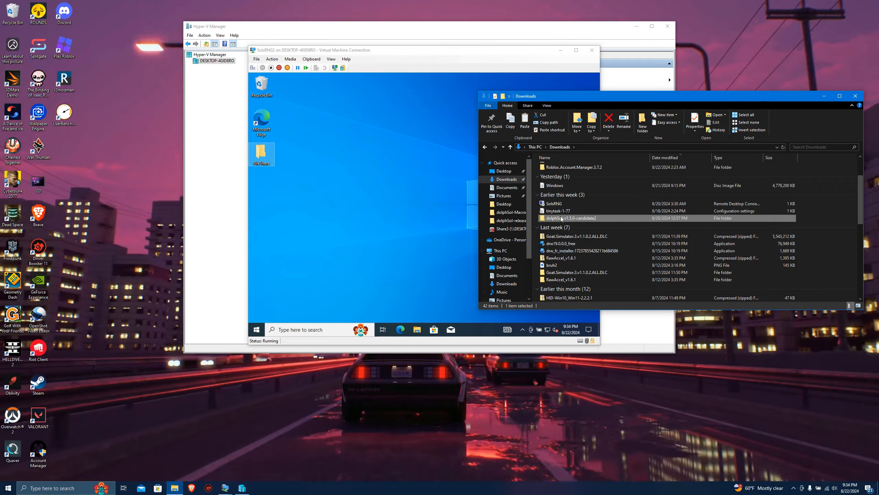
right_click(560, 218)
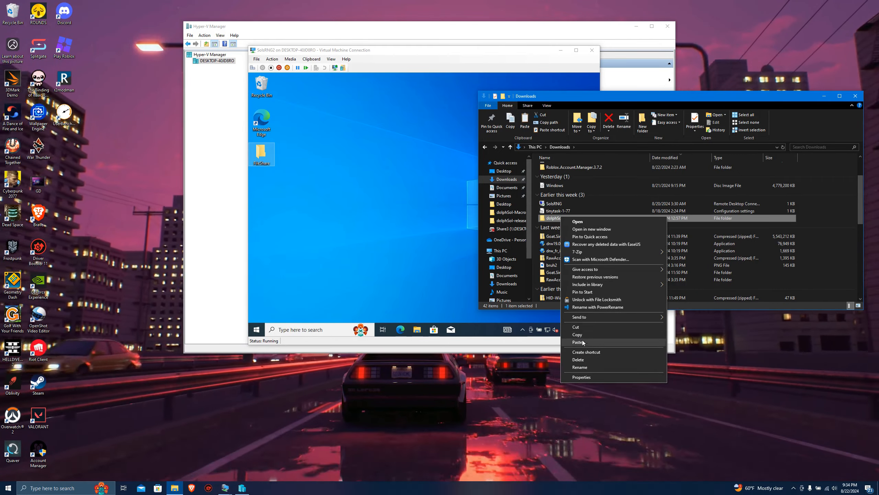
left_click(577, 334)
Paste the copied dolphSol folder into the virtual machine's FileShare network drive (Y:).
scroll(511, 272, "down", 1)
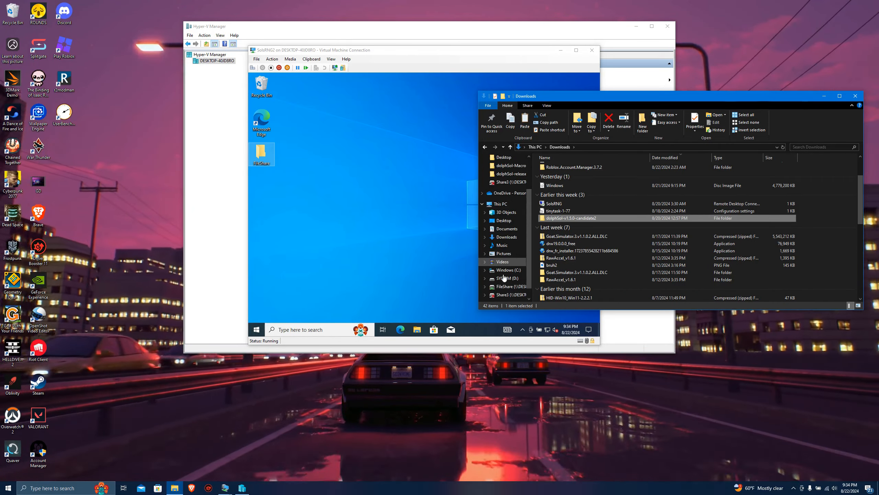
scroll(511, 272, "down", 1)
left_click(511, 277)
right_click(585, 200)
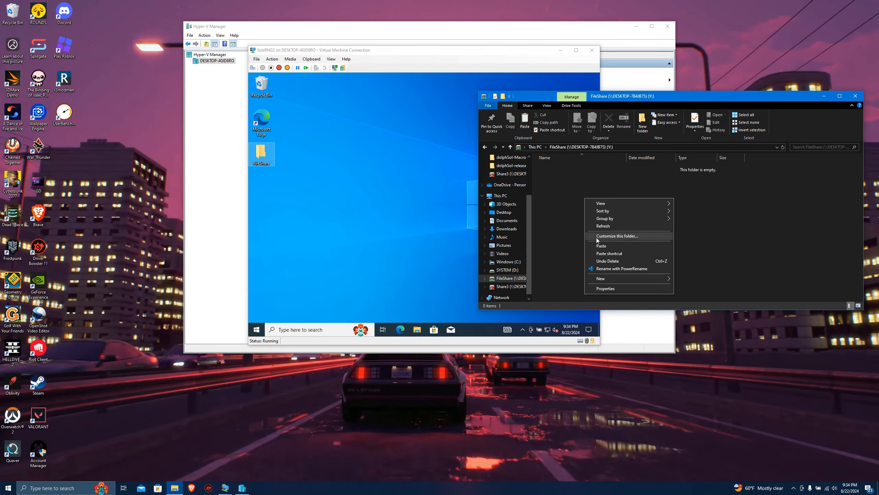
left_click(599, 245)
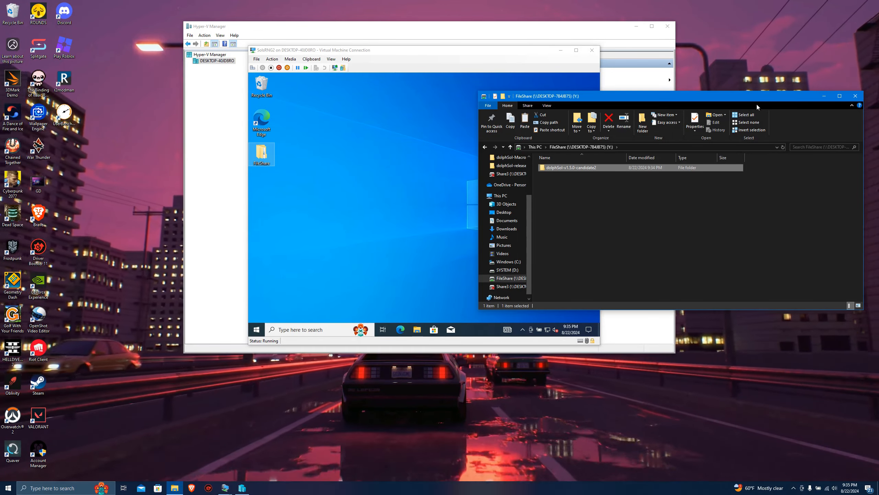
Move the dolphSol-v1.5.0-candidate2 folder from the virtual machine's FileShare folder to its desktop.
left_click_drag(751, 98, 771, 92)
double_click(258, 161)
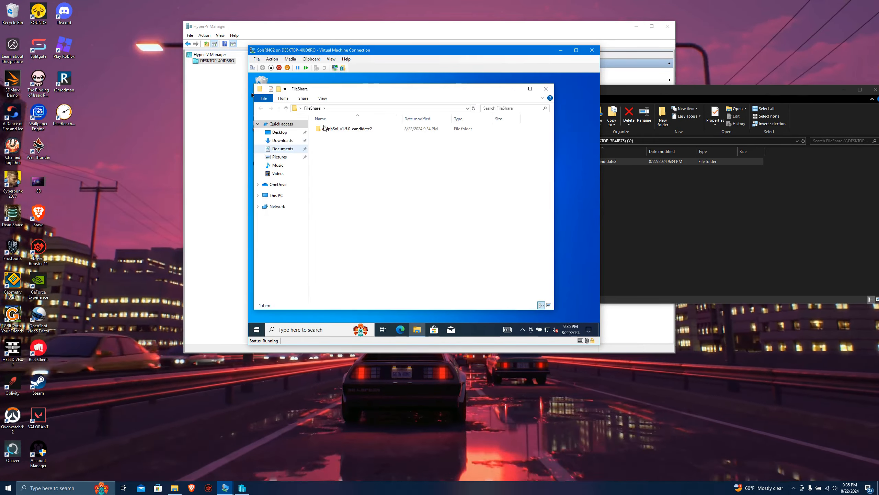
left_click_drag(343, 94, 450, 96)
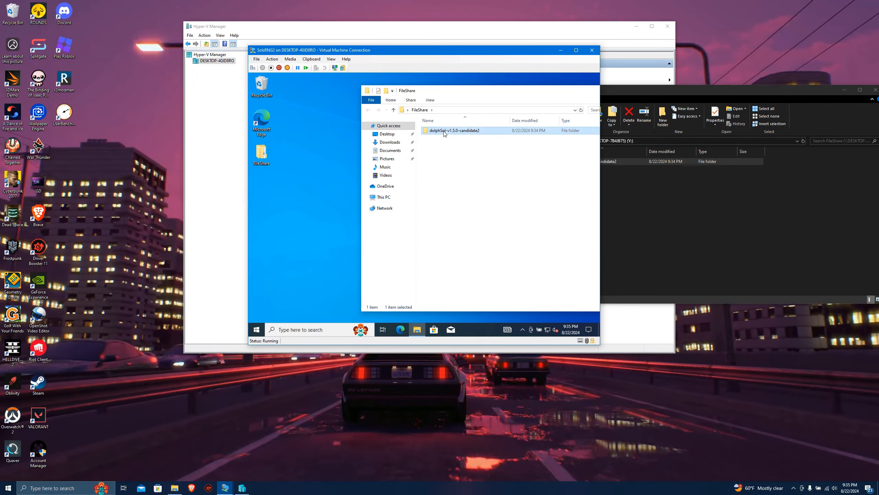
double_click(444, 132)
left_click(367, 110)
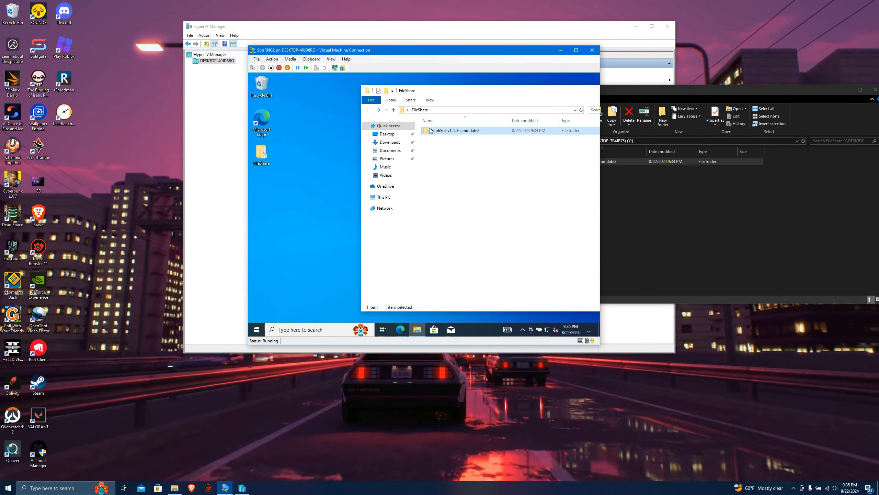
left_click_drag(445, 130, 262, 189)
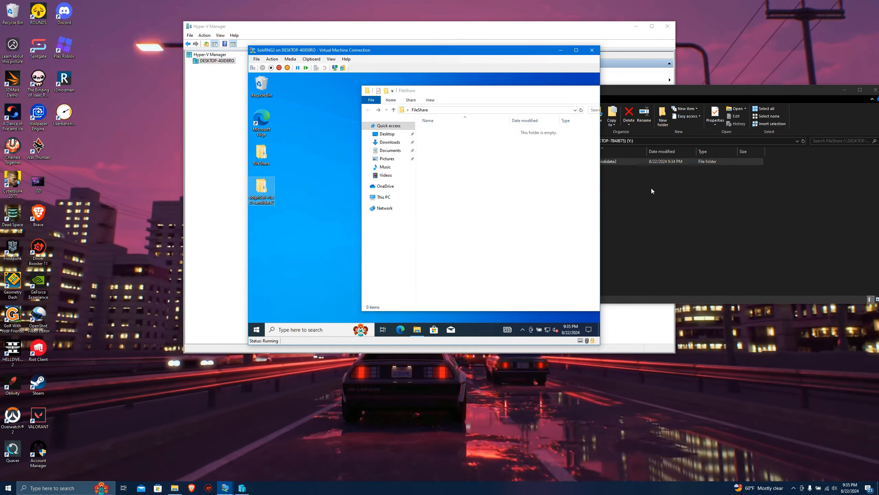
Close the host's FileShare network drive window and the virtual machine's FileShare folder window.
left_click(651, 191)
left_click_drag(783, 83, 666, 87)
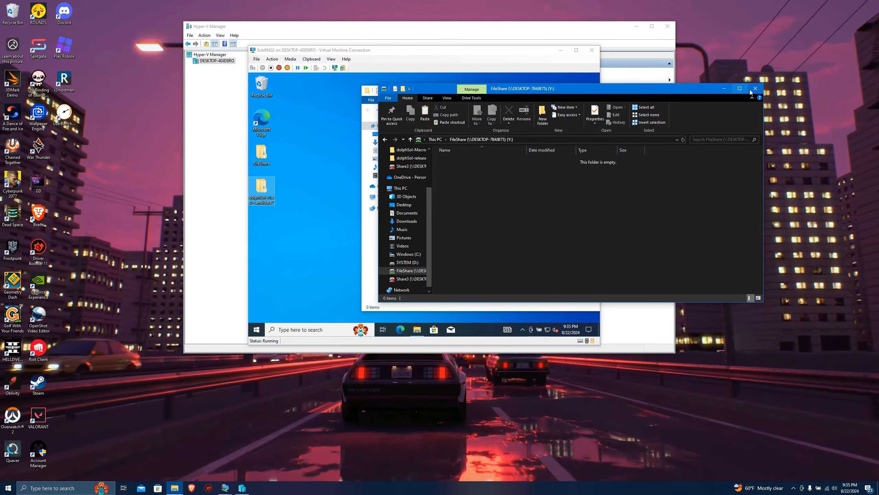
left_click(754, 89)
left_click_drag(503, 93, 381, 93)
left_click(530, 91)
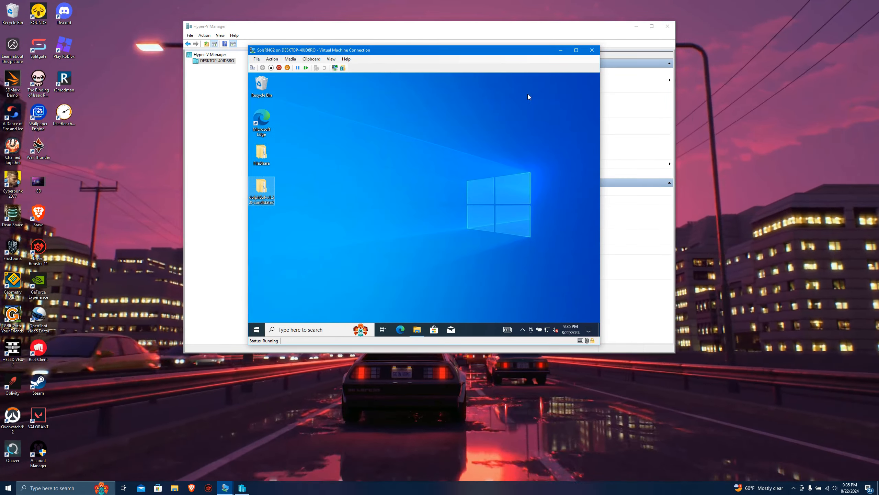
Open Microsoft Edge in the virtual machine and complete its first-run setup without signing in, disallowing recent browsing data access and skipping the Google import.
double_click(270, 125)
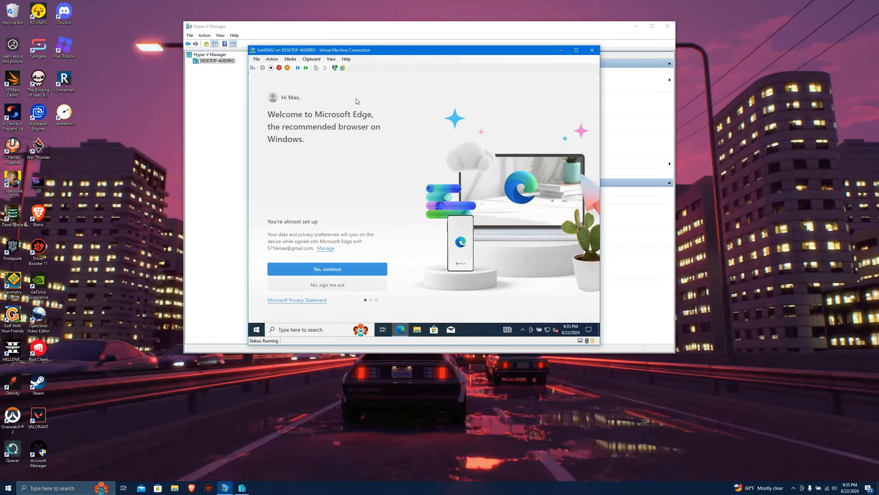
left_click(329, 285)
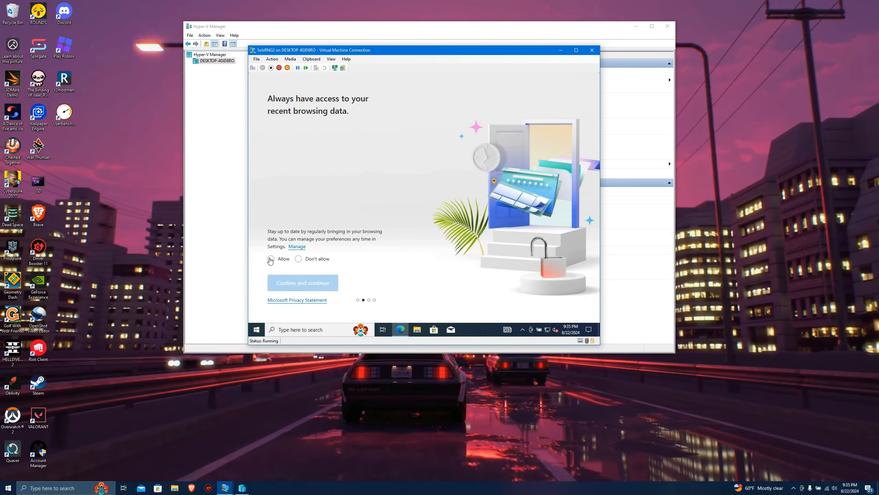
left_click(299, 259)
left_click(303, 282)
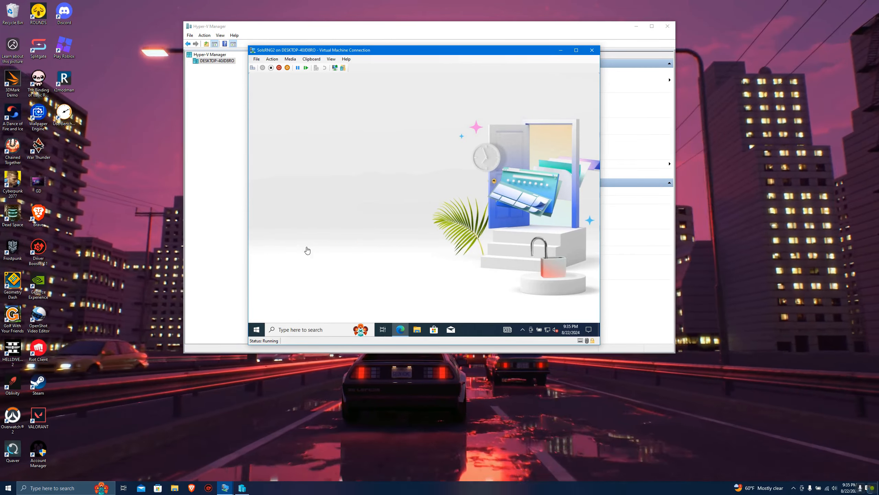
left_click(343, 283)
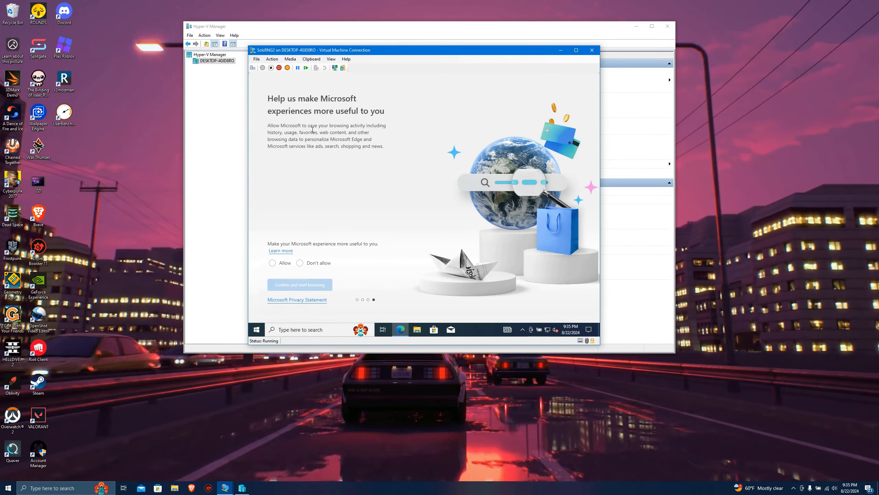
left_click(307, 284)
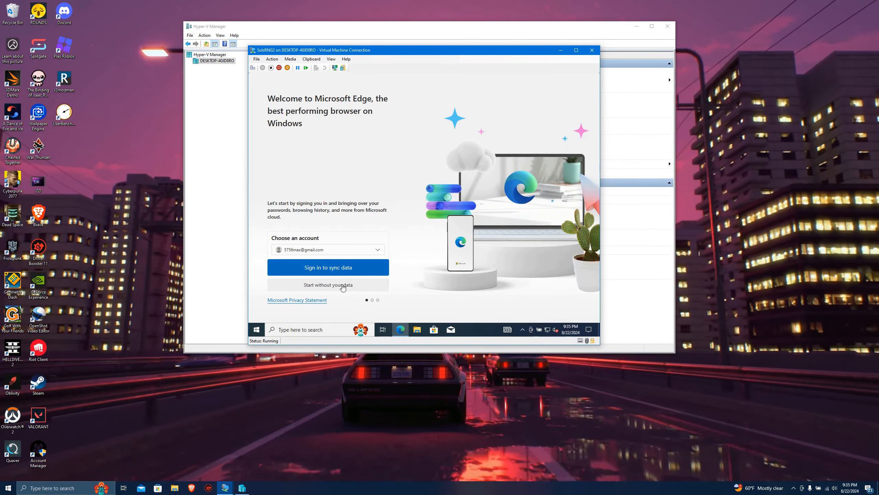
left_click(343, 285)
left_click(298, 259)
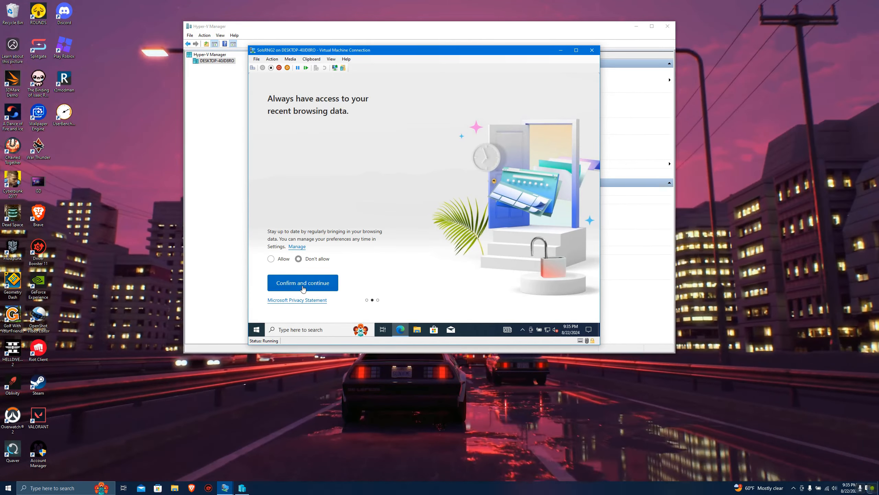
left_click(303, 287)
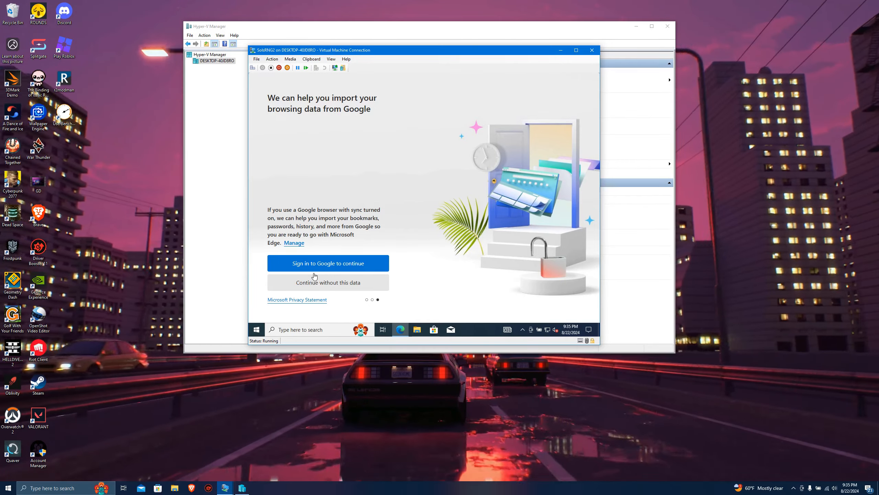
left_click(314, 278)
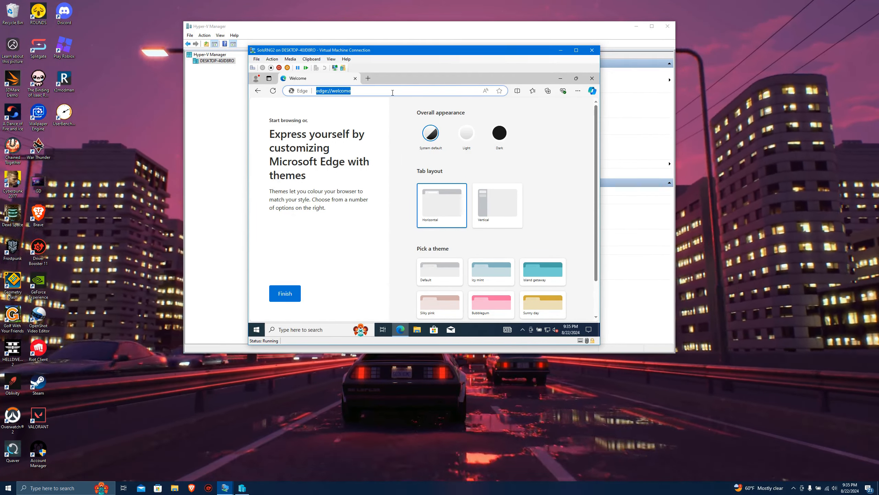
Search the web for "auto hot key download" and open the official AutoHotkey website.
type("auto ho")
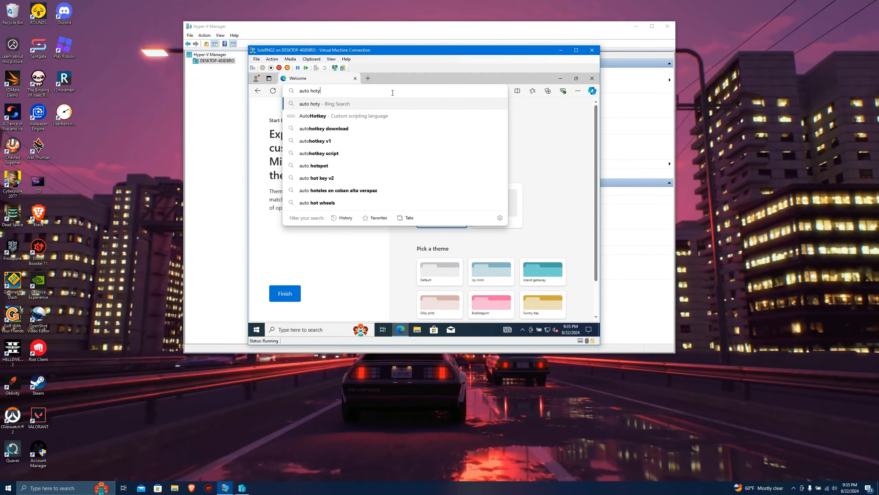
type("t keyt")
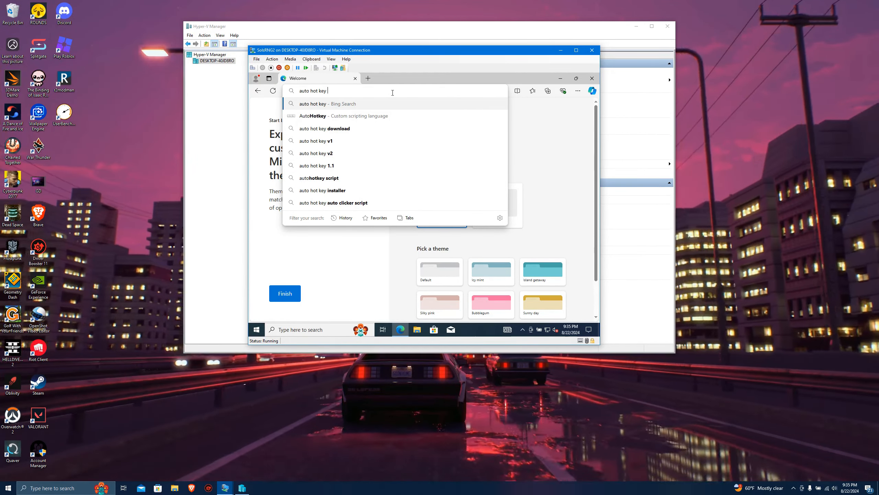
type(" download")
key("Return")
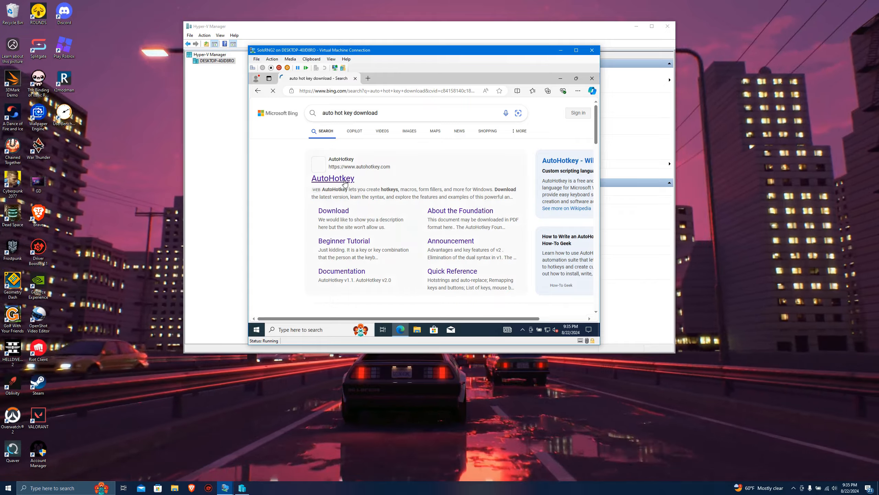
left_click(347, 182)
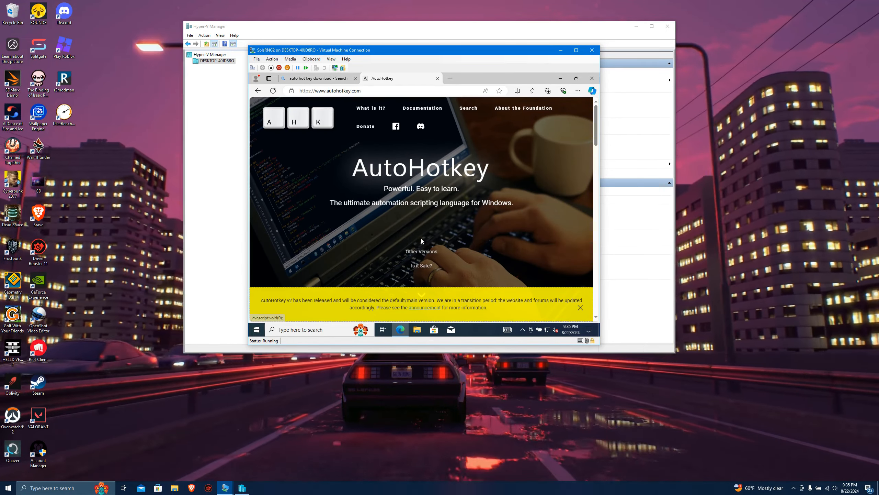
Download the deprecated AutoHotkey v1.1 installer and set the download to open when done.
scroll(432, 203, "down", 2)
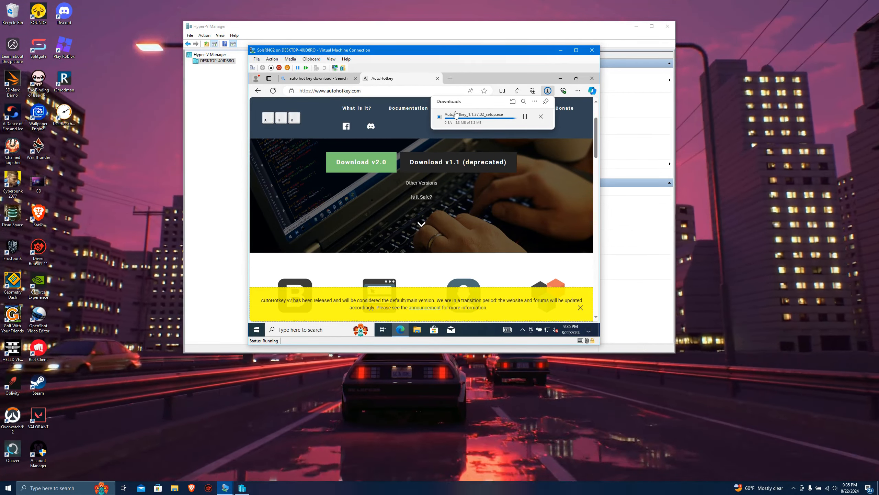
right_click(481, 119)
left_click(458, 118)
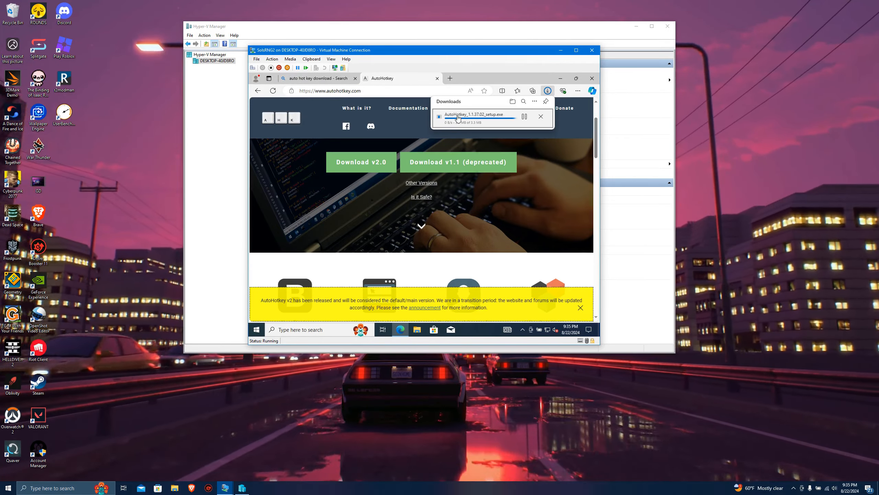
right_click(497, 120)
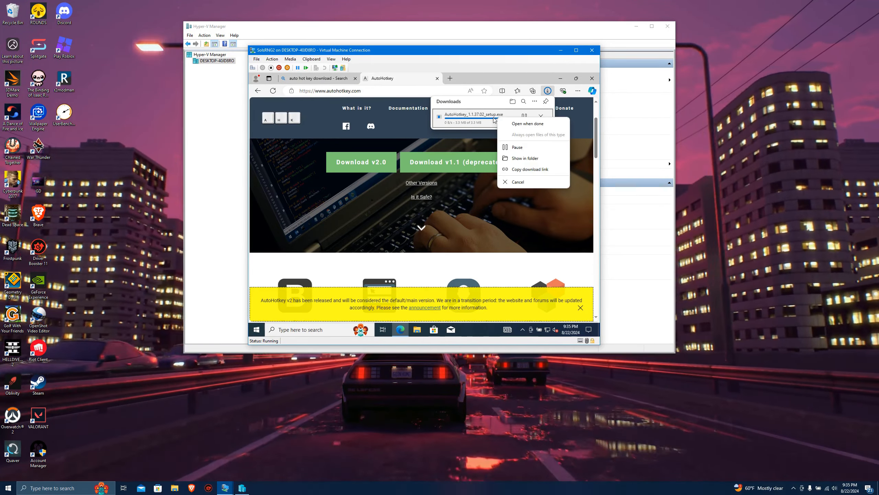
left_click(516, 124)
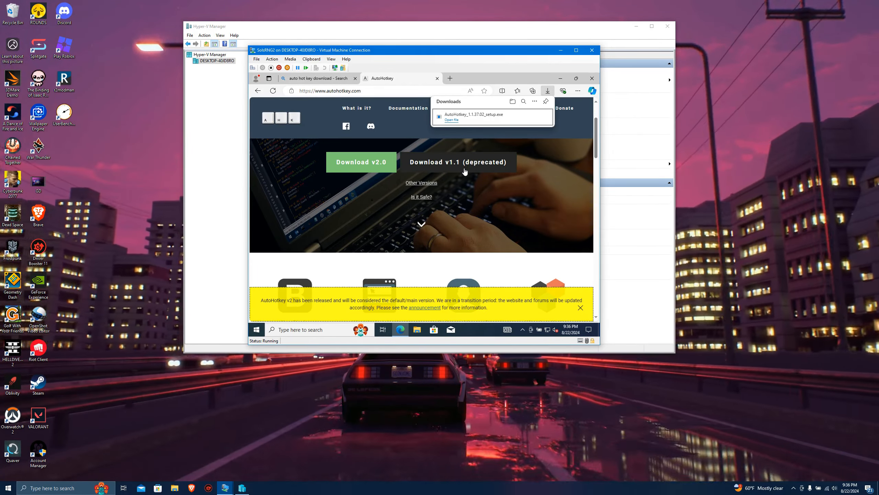
Install AutoHotkey 1.1.37.02 with the Express Installation, allowing it to make changes, and close the installer and browser tabs.
left_click(452, 120)
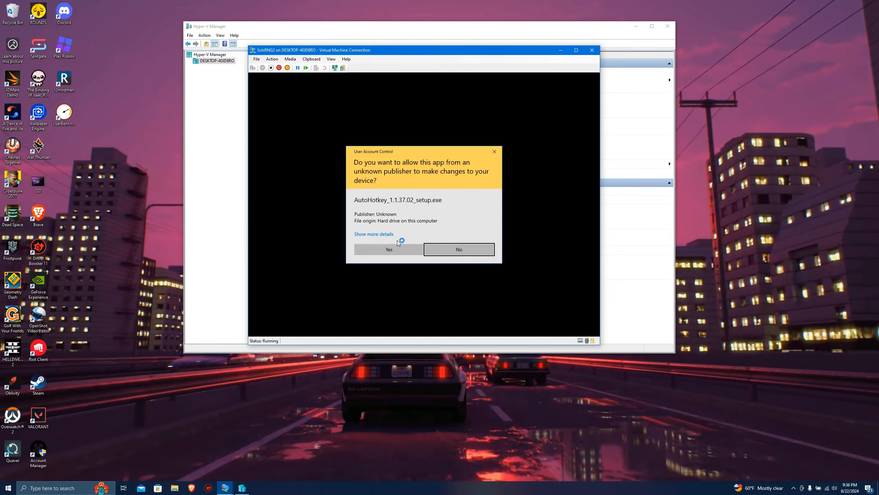
left_click(389, 249)
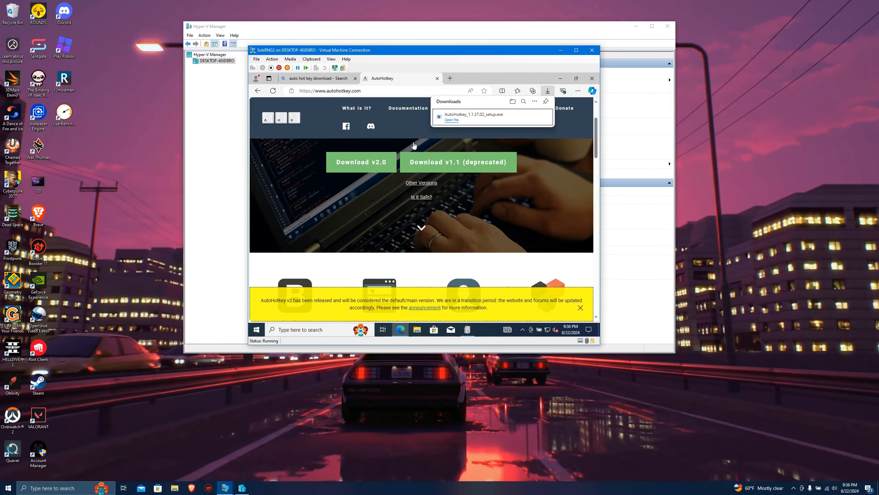
left_click(454, 224)
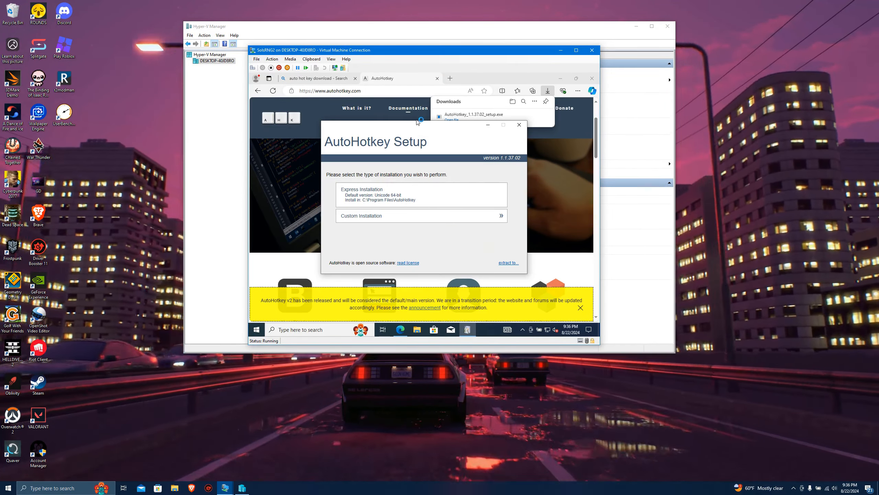
left_click(362, 187)
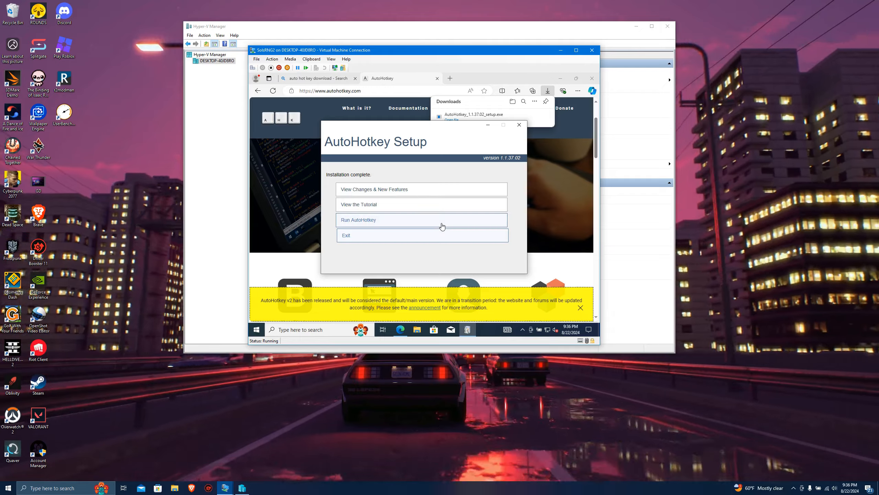
left_click(356, 237)
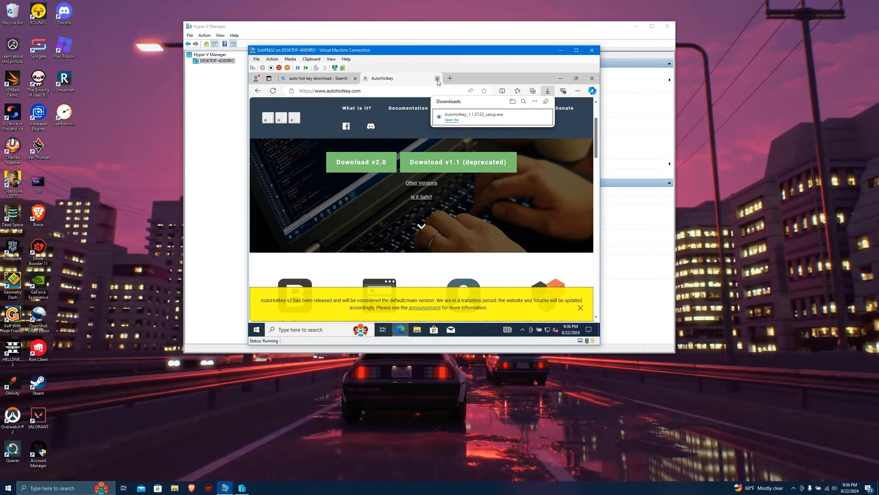
left_click(437, 78)
left_click(356, 79)
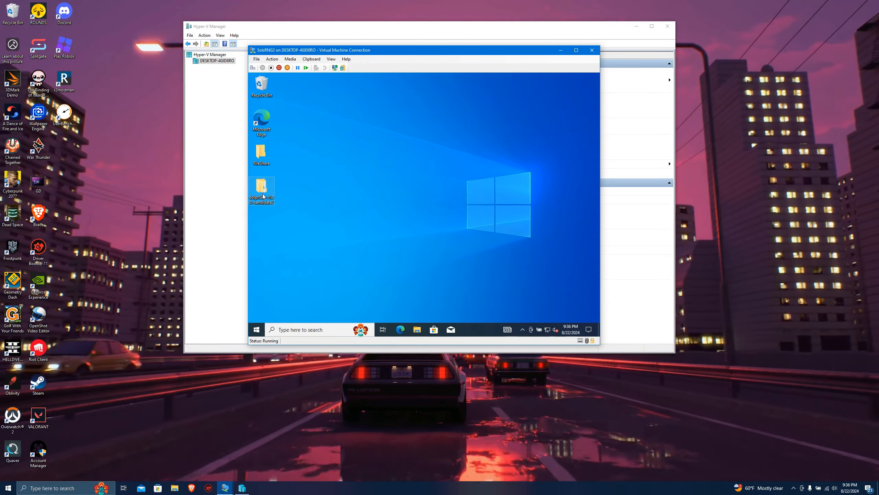
Examine the run options of the Main AutoHotkey script in the dolphSol-release folder, and close the folder.
double_click(262, 192)
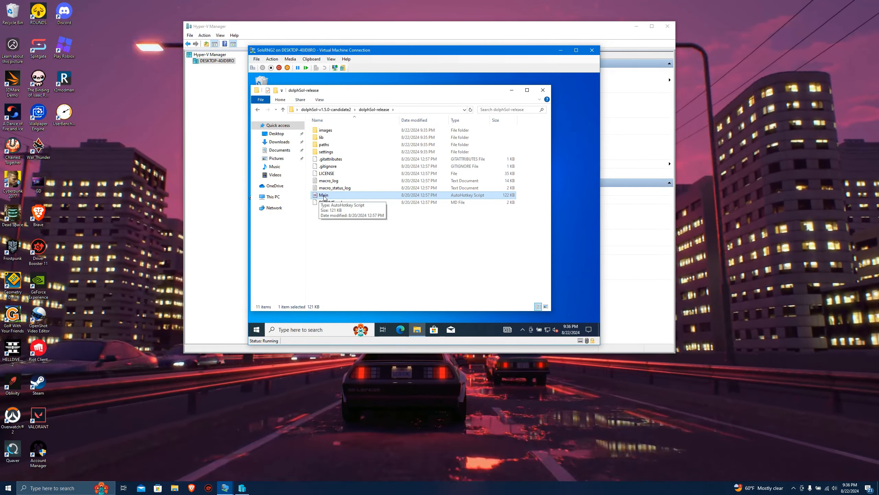
right_click(324, 196)
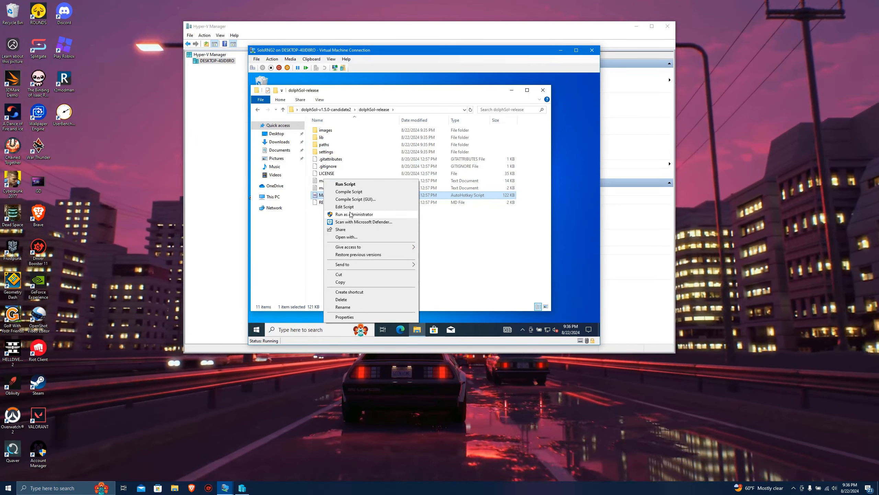
left_click(458, 215)
left_click(543, 90)
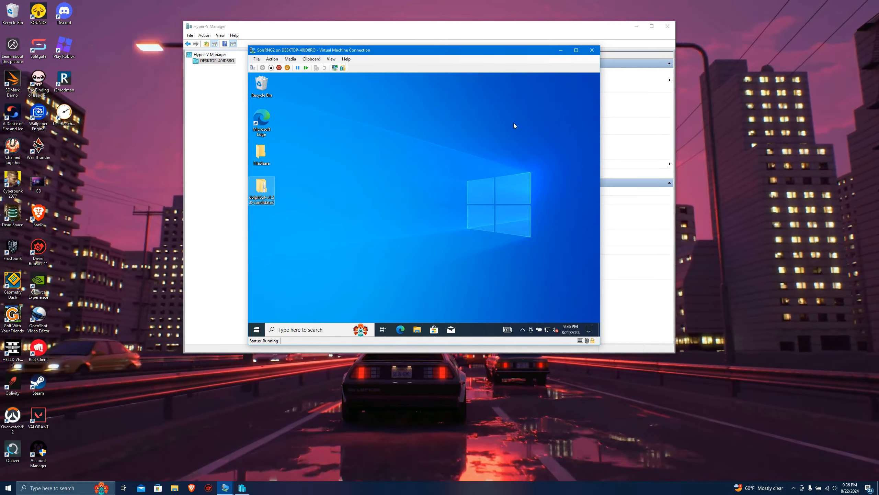
Find Roblox in the virtual machine's Microsoft Store, install it and launch it.
left_click(316, 330)
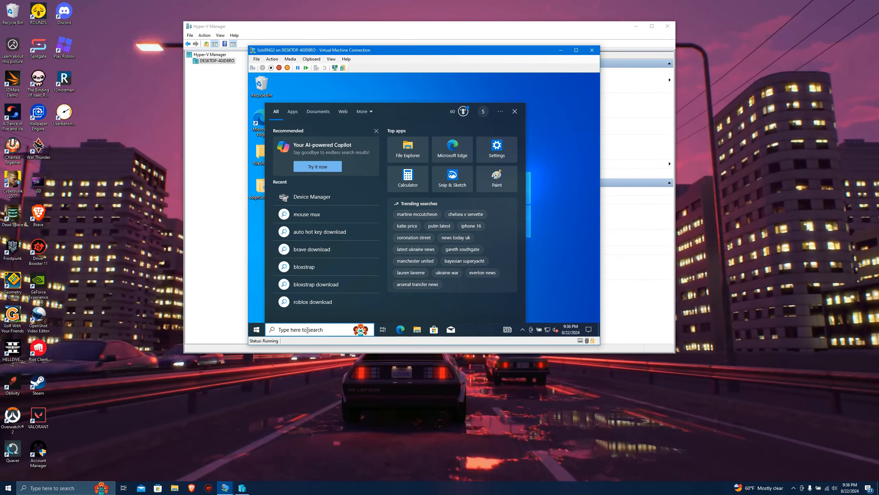
type("mic")
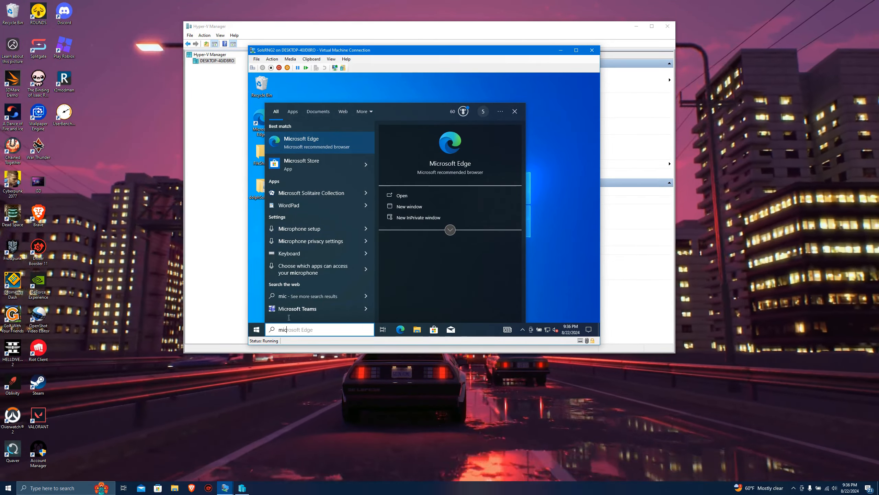
left_click(309, 161)
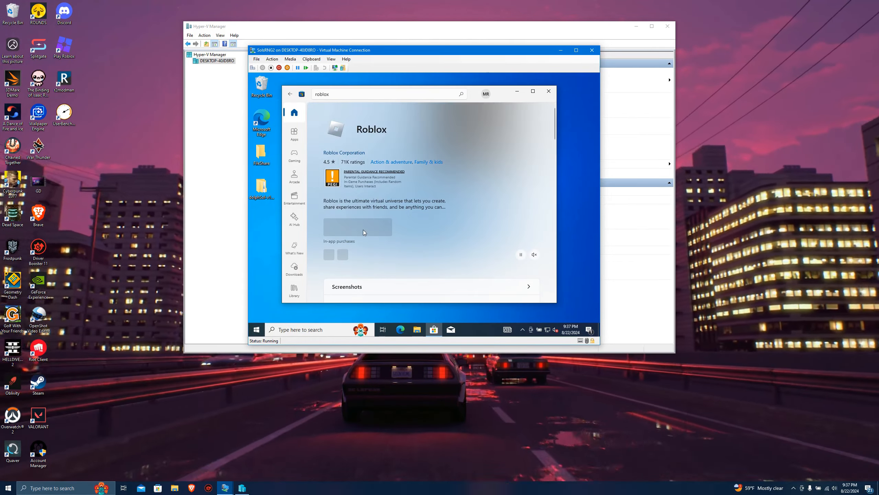
left_click(352, 225)
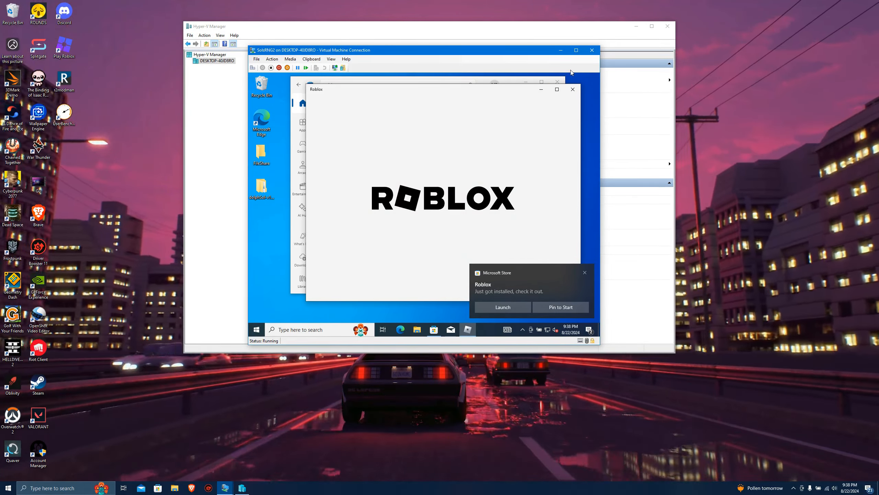
Close the Microsoft Store and its installation notification, and switch the virtual machine to Full Screen Mode.
left_click(558, 82)
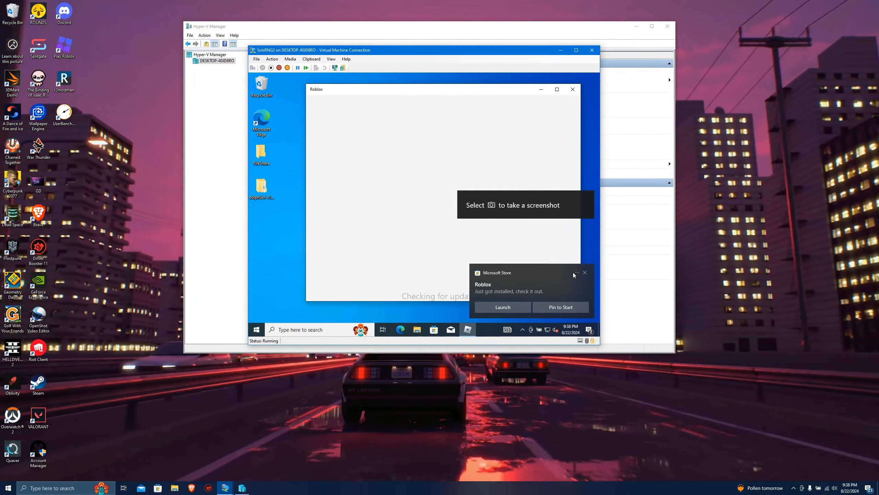
left_click(584, 274)
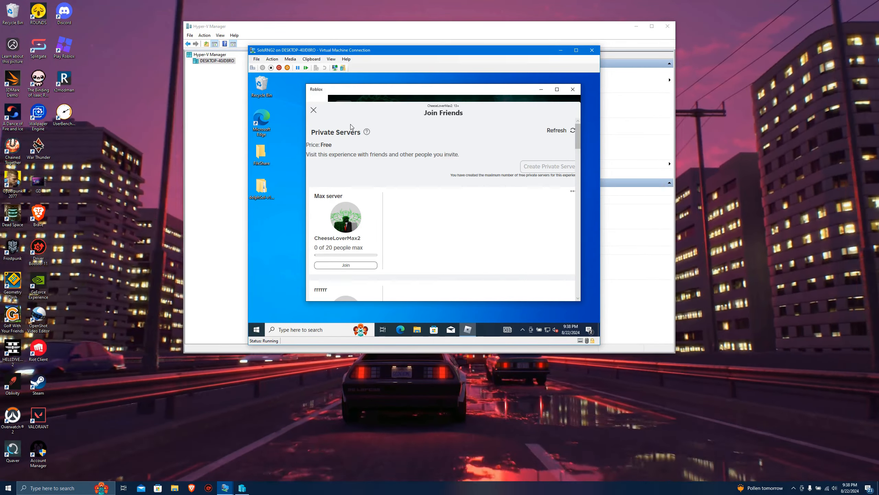
left_click(331, 59)
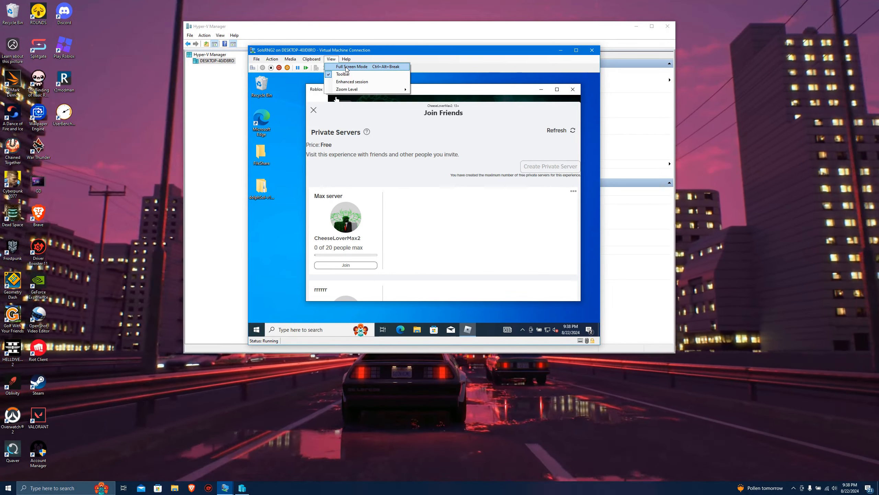
left_click(346, 67)
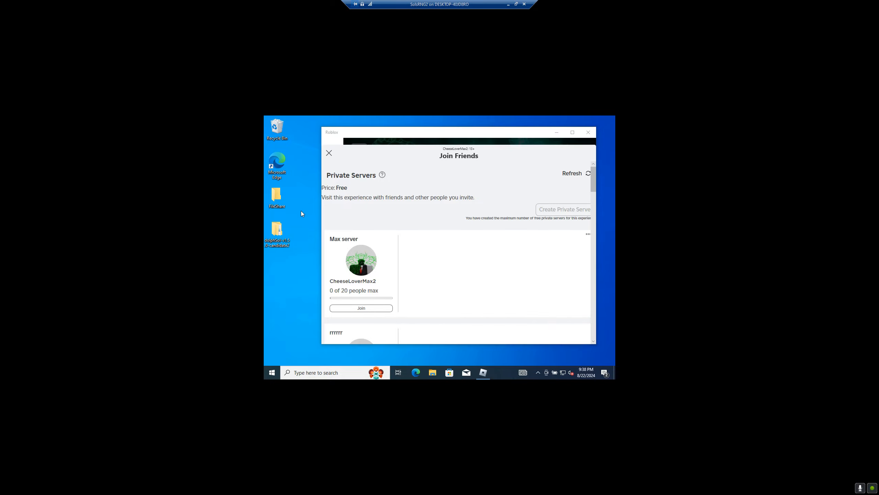
Set the virtual machine's display resolution to 1920 × 1080, keep the changes and close the display settings.
left_click(317, 276)
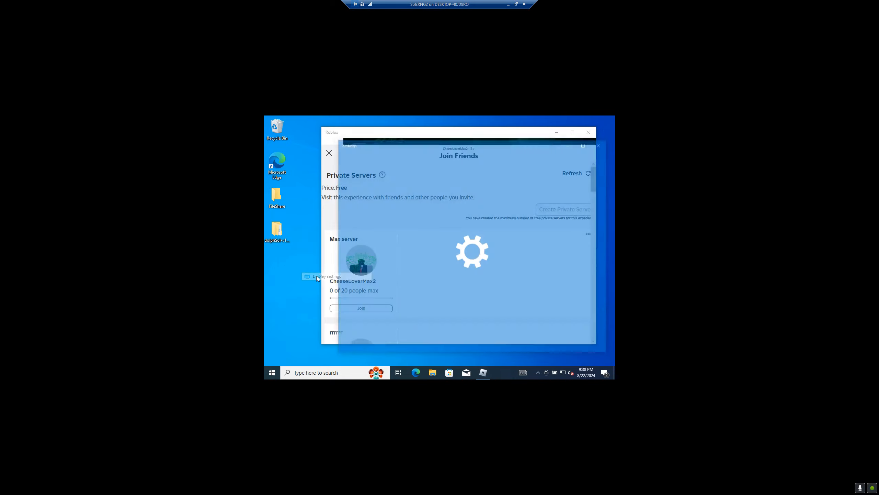
scroll(484, 263, "down", 5)
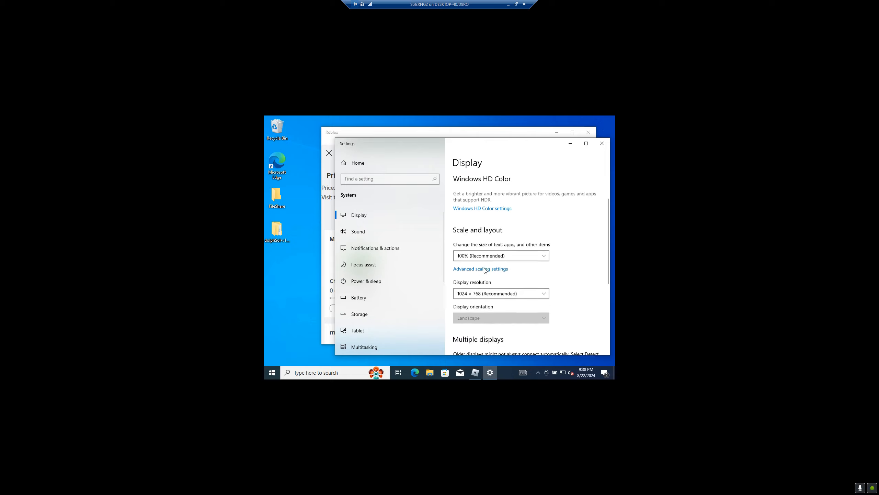
left_click(486, 260)
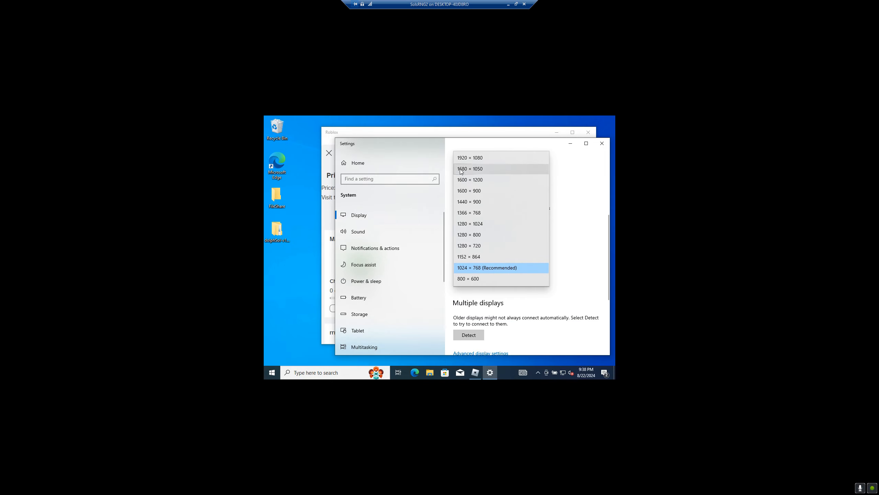
left_click(464, 159)
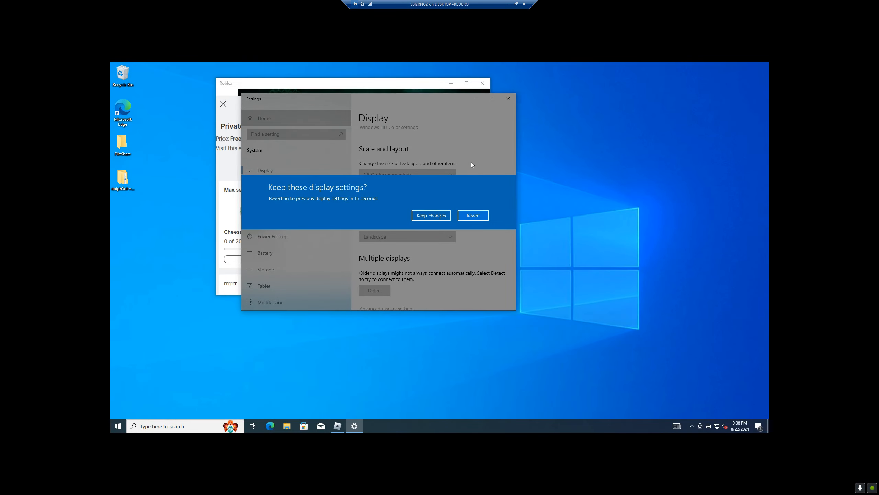
left_click(435, 216)
left_click(508, 99)
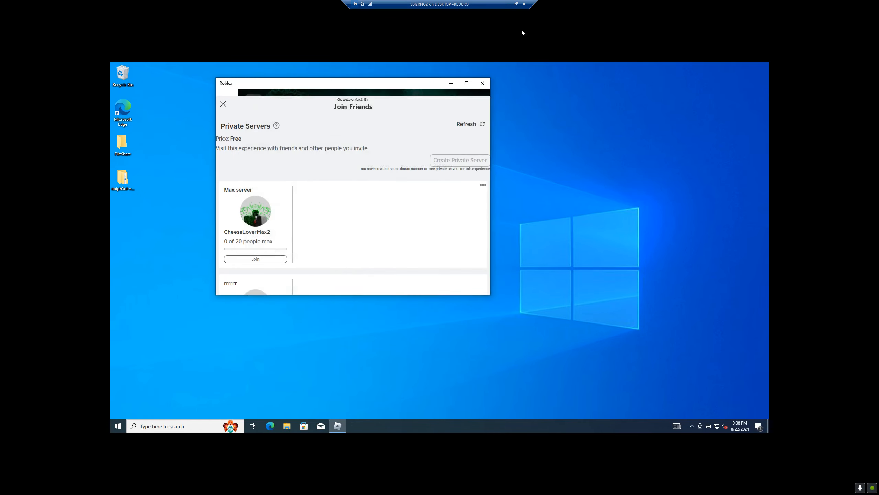
Restore the virtual machine from full screen, and reposition its window and the Roblox window inside it.
left_click(517, 5)
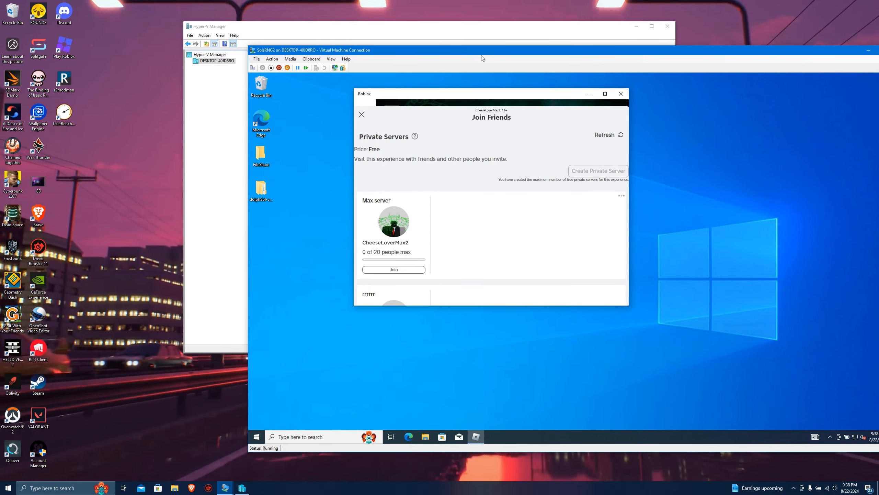
left_click_drag(483, 58, 346, 40)
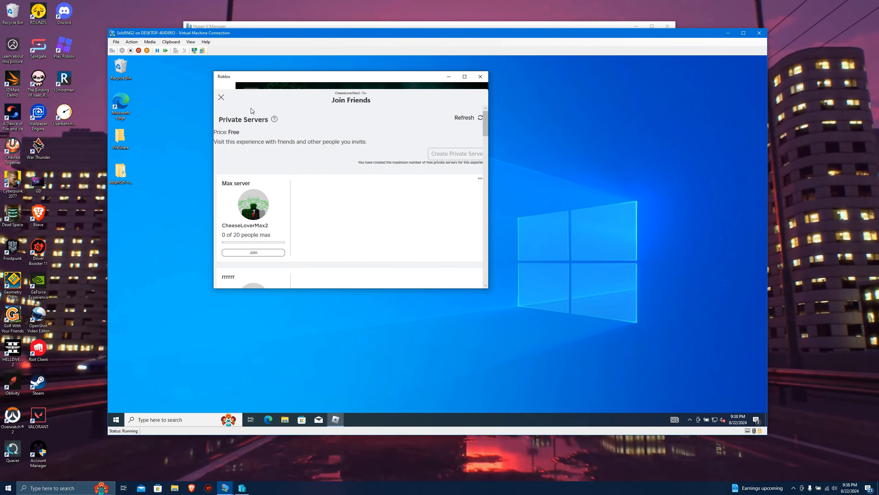
left_click_drag(273, 80, 376, 89)
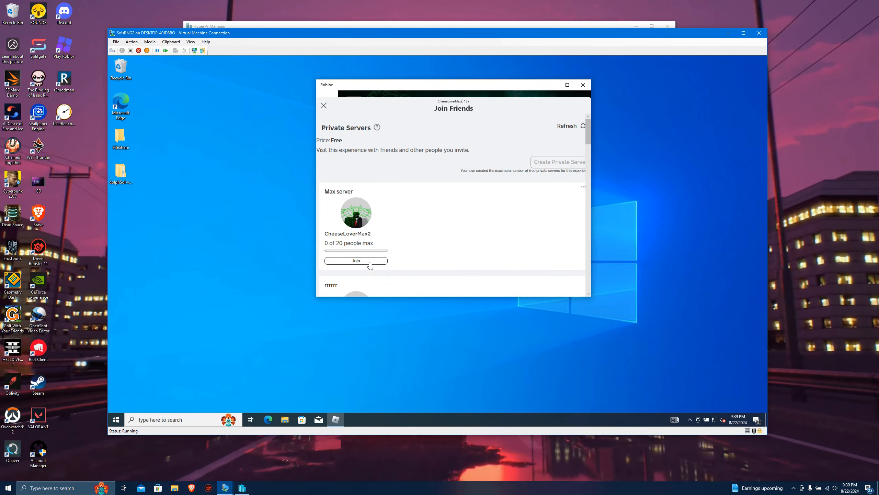
Join the first private server in Roblox, and run dolphSol-release's Main script as administrator, declining the macro update.
left_click(369, 264)
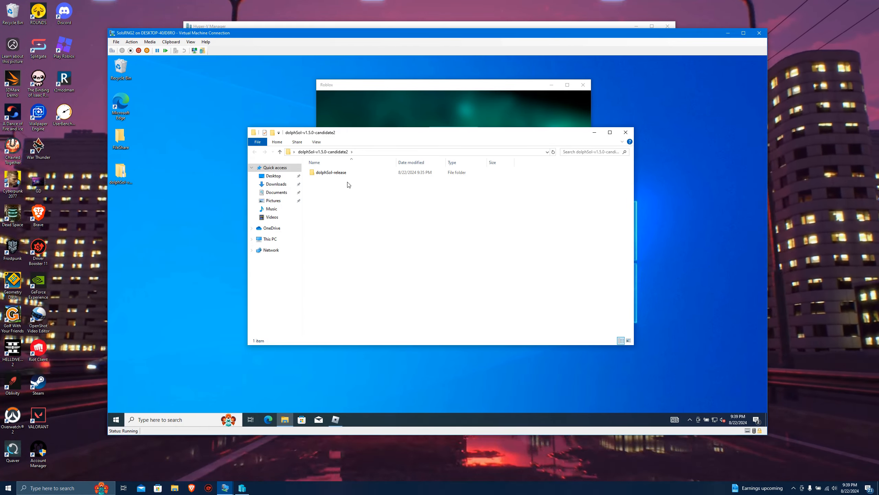
double_click(335, 173)
right_click(324, 239)
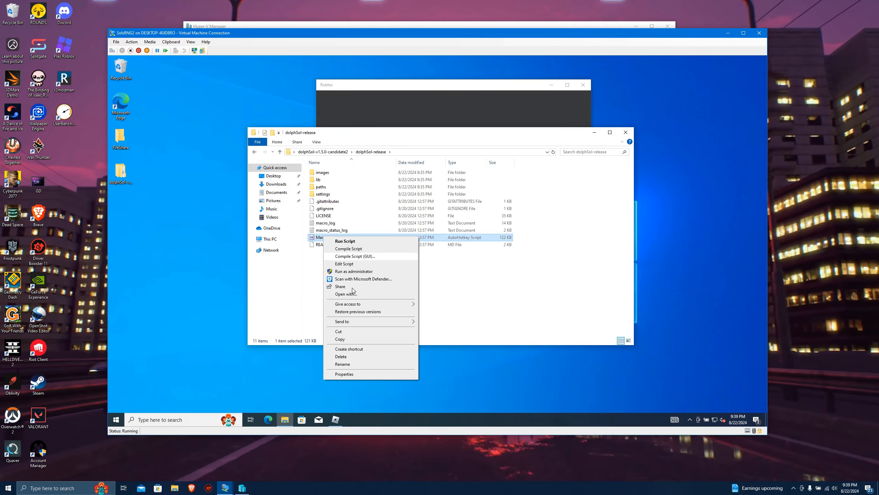
left_click(350, 271)
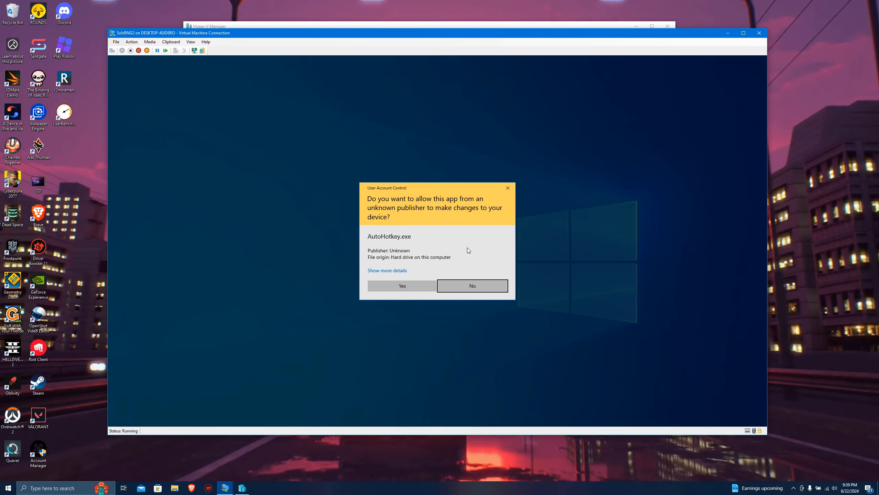
left_click(404, 283)
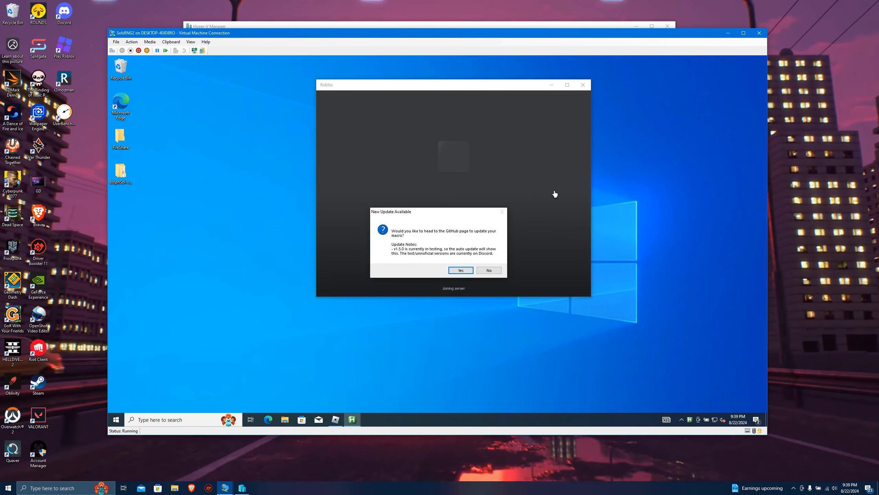
left_click(488, 270)
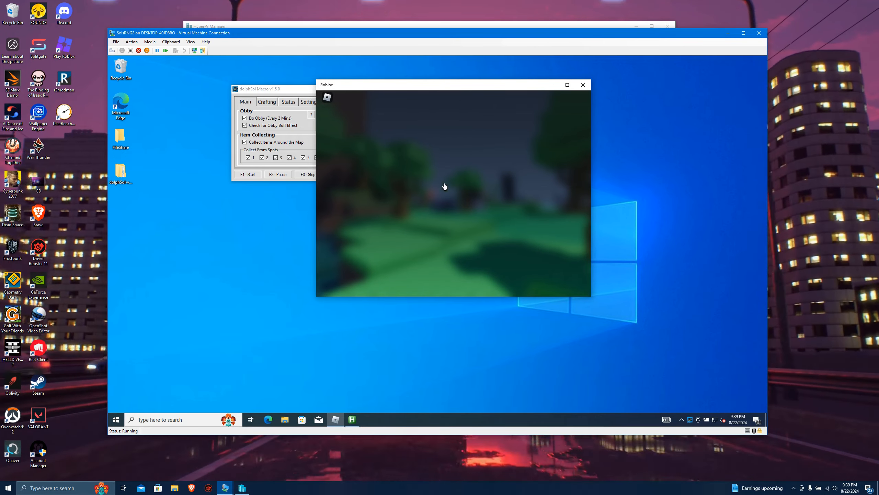
Enter the Roblox game and set its Graphics Quality to the lowest level in the in-game settings.
left_click(440, 268)
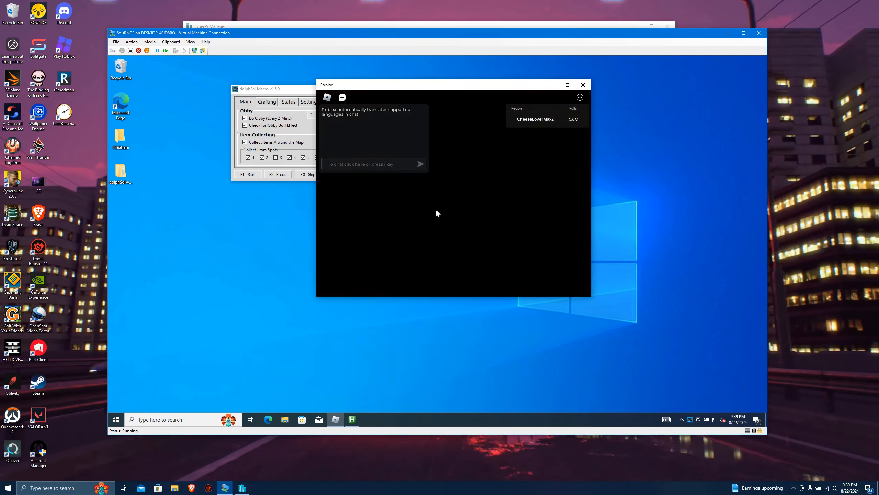
key("Escape")
left_click(402, 118)
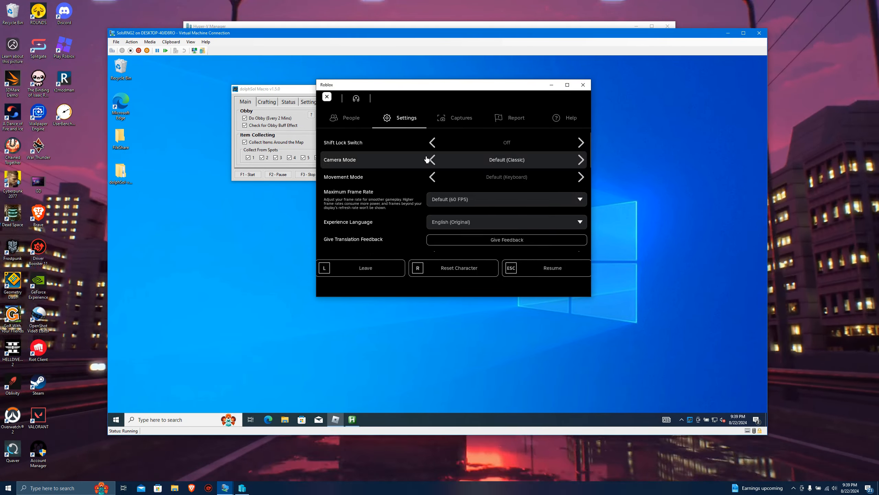
scroll(463, 176, "down", 5)
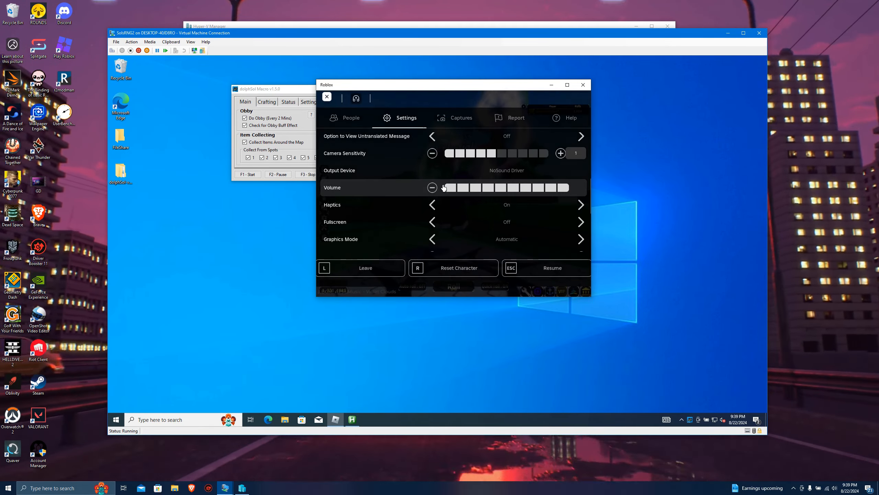
scroll(443, 189, "down", 3)
scroll(430, 177, "up", 3)
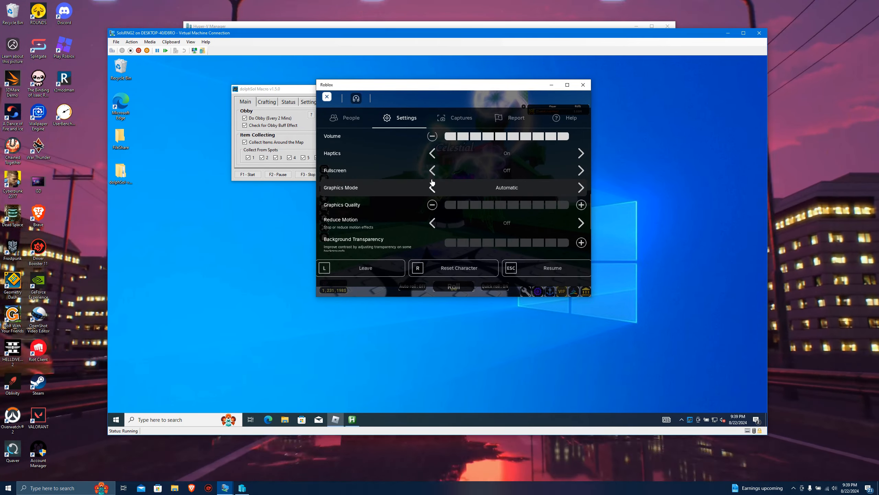
left_click(446, 208)
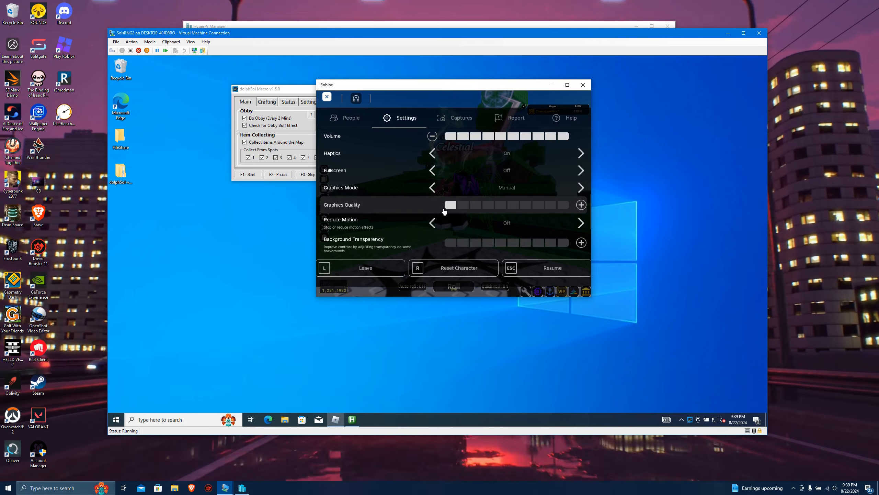
Reduce the Roblox volume to zero and the Camera Sensitivity to its minimum.
scroll(445, 212, "up", 3)
scroll(433, 193, "up", 2)
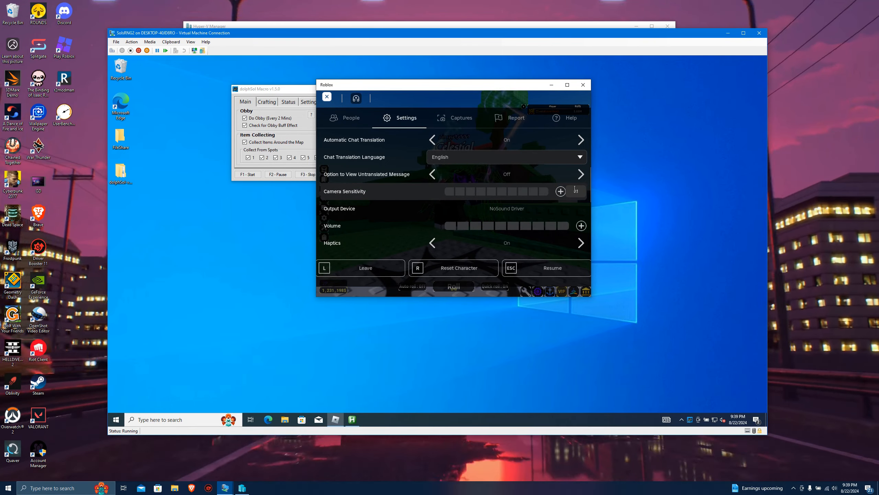
scroll(465, 154, "up", 5)
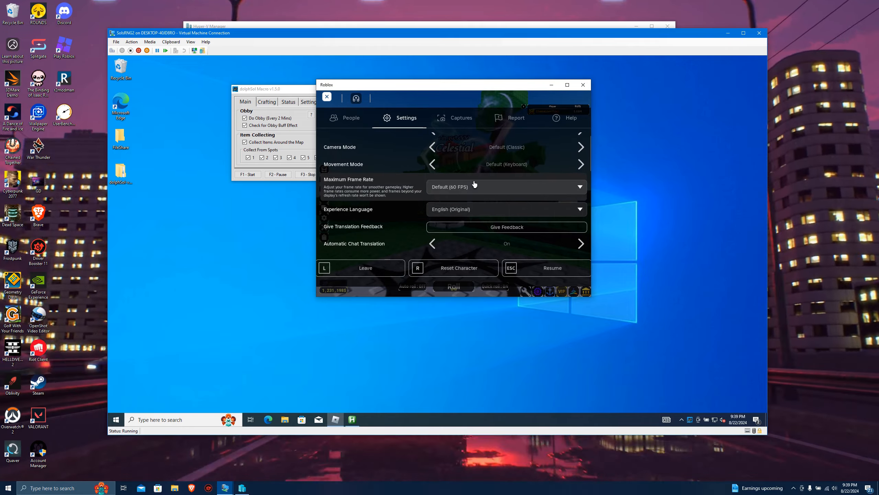
Turn Roblox's fullscreen setting on and back off, and check the remaining settings, including Camera Mode.
scroll(471, 187, "down", 8)
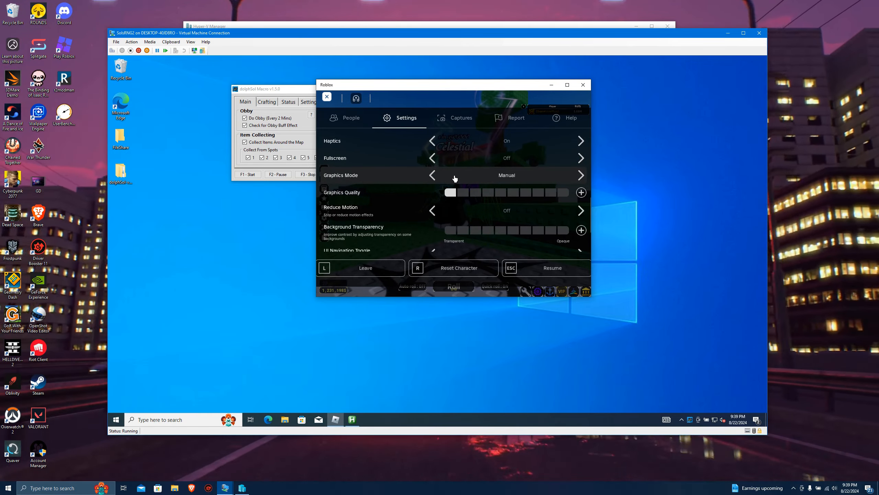
left_click(432, 158)
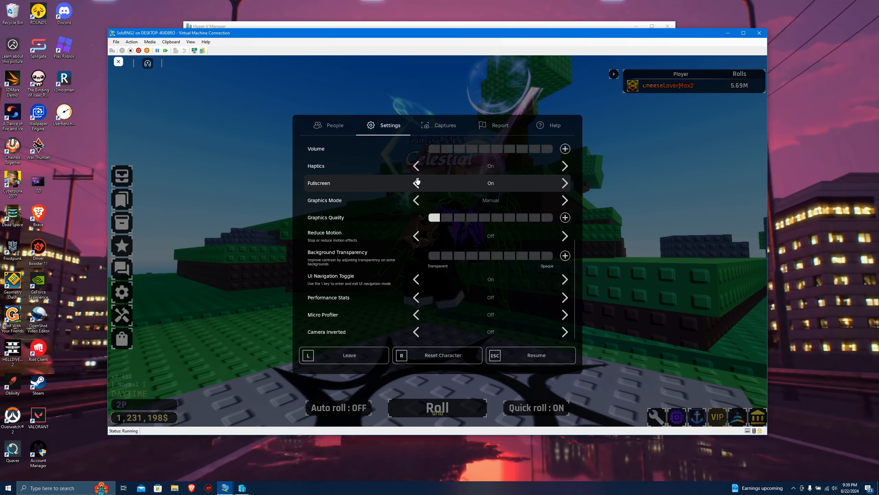
left_click(415, 183)
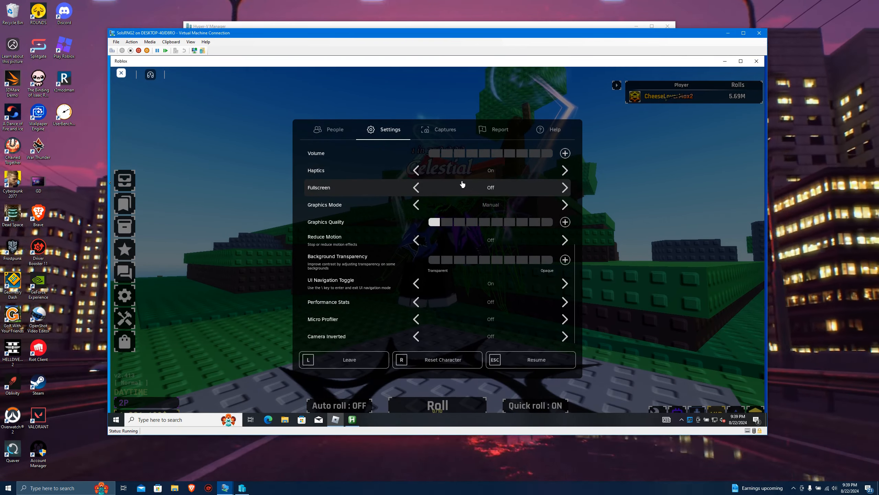
scroll(489, 194, "up", 5)
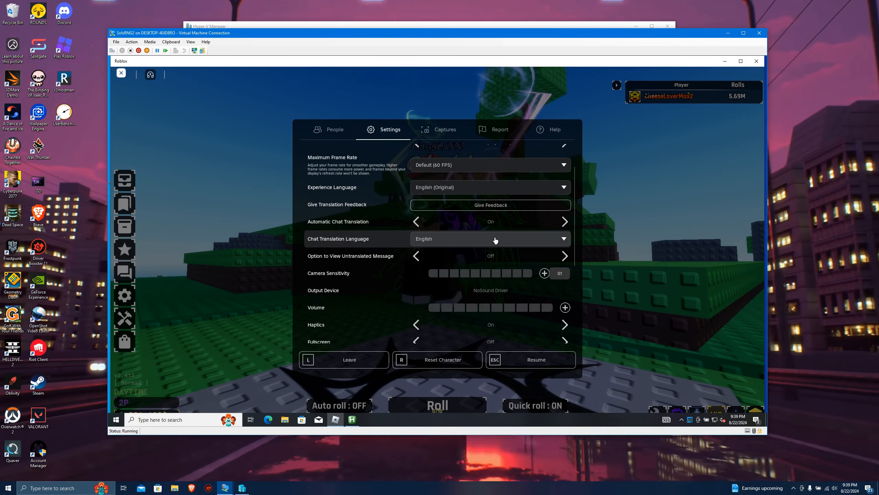
scroll(499, 311, "down", 2)
scroll(490, 288, "up", 2)
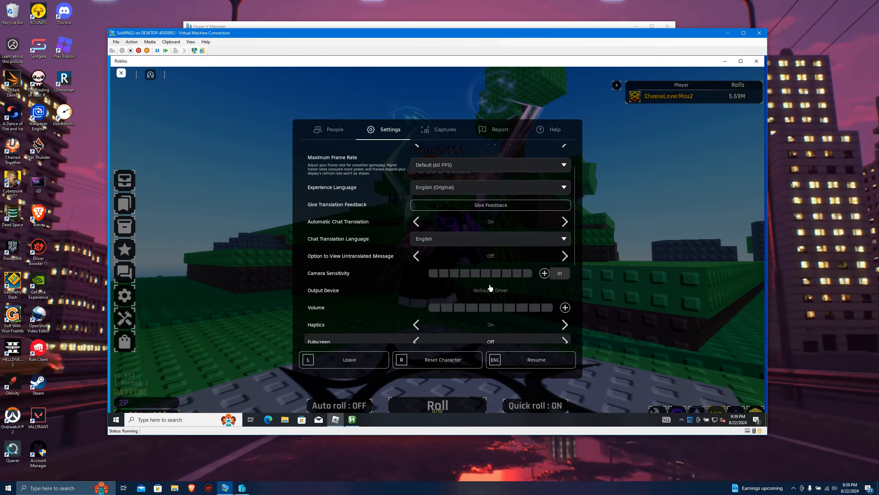
scroll(490, 288, "up", 2)
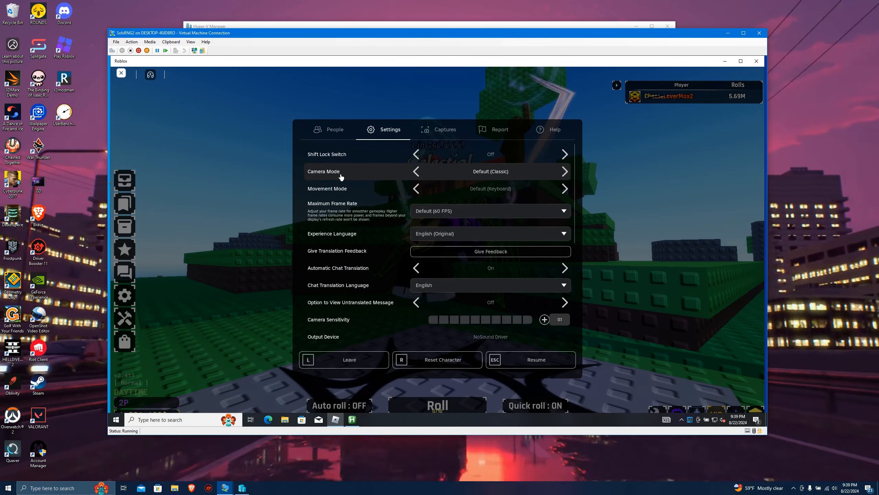
Close the Roblox settings, turn Auto roll on and hide the chat, and start the dolphSol macro.
key("Escape")
left_click(353, 406)
left_click(137, 73)
key("F1")
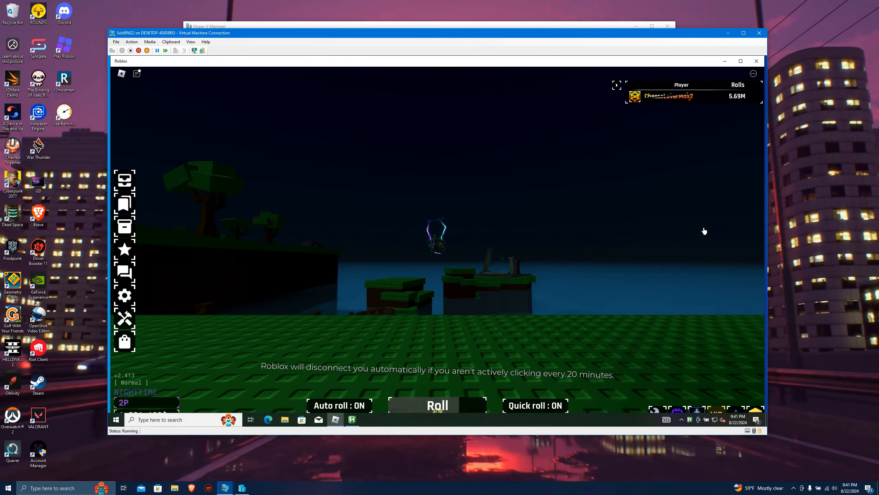
Return control to the host desktop while the macro runs, shift the virtual machine window slightly and minimize it.
left_click(782, 224)
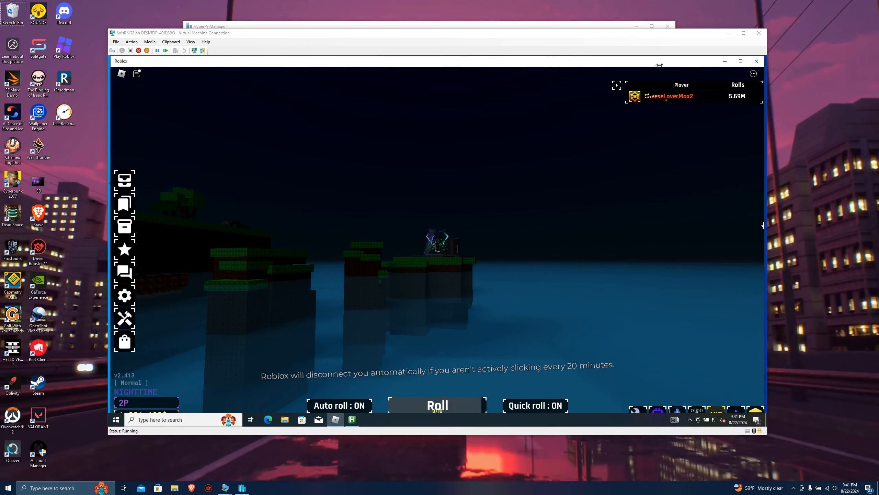
left_click(660, 68)
left_click(819, 128)
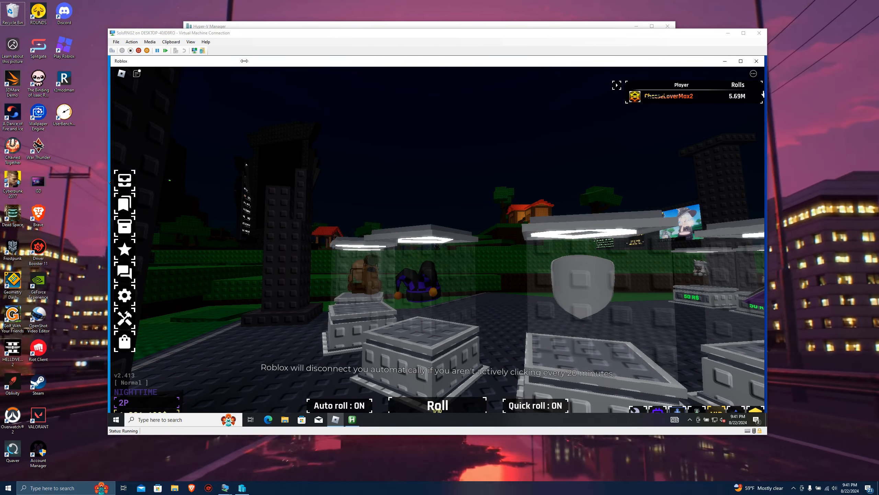
mouse_move(246, 34)
left_mouse_down()
mouse_move(237, 70)
mouse_move(250, 33)
left_mouse_up()
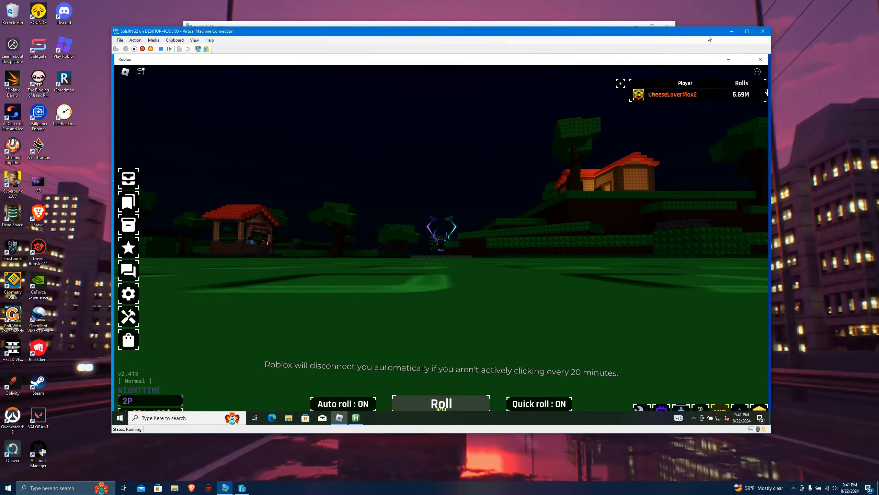
left_click(731, 31)
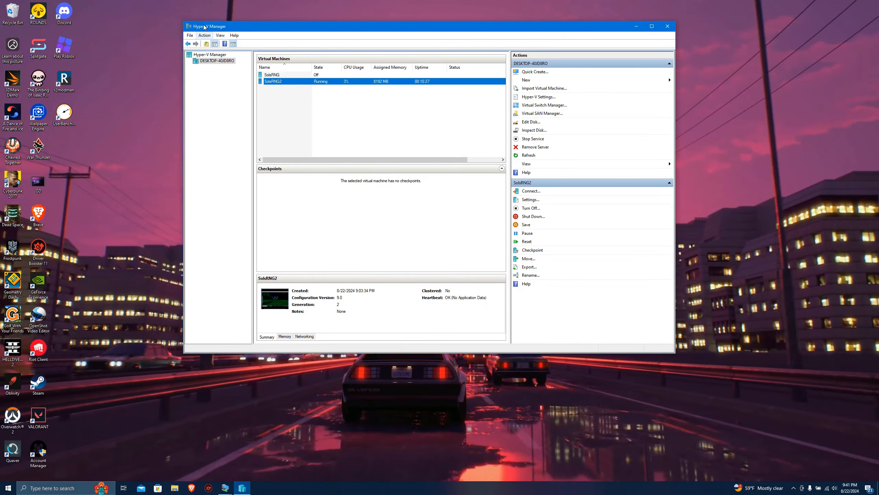
Examine the management options of the SolsRNG2 virtual machine in Hyper-V Manager.
right_click(284, 80)
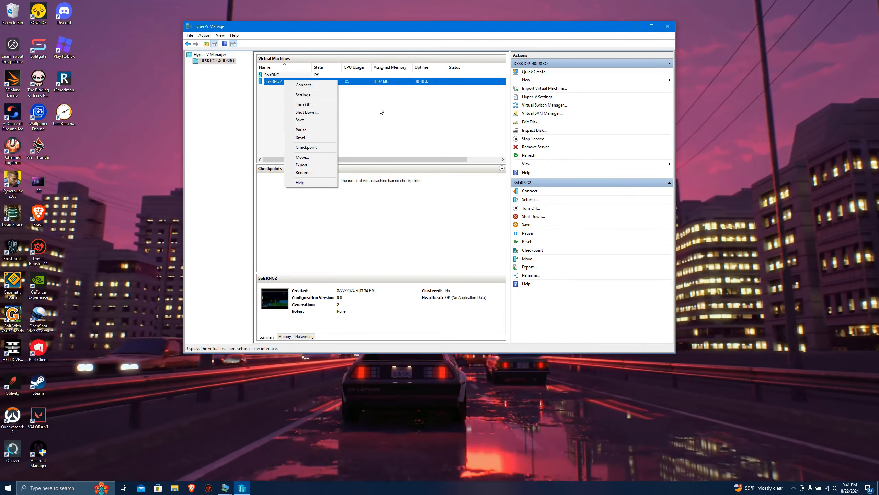
left_click(380, 110)
left_click(346, 81)
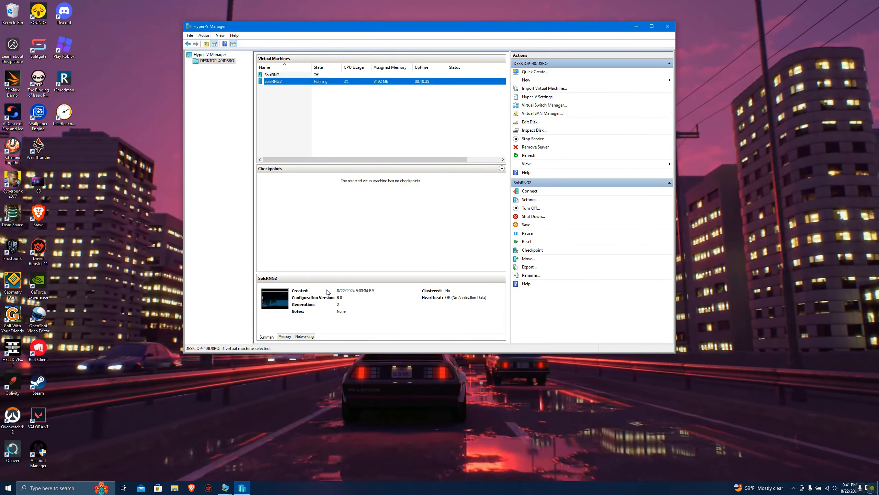
Switch to Discord, open the dolphSol Macro server and display the account's own profile card.
type("dis")
key("Return")
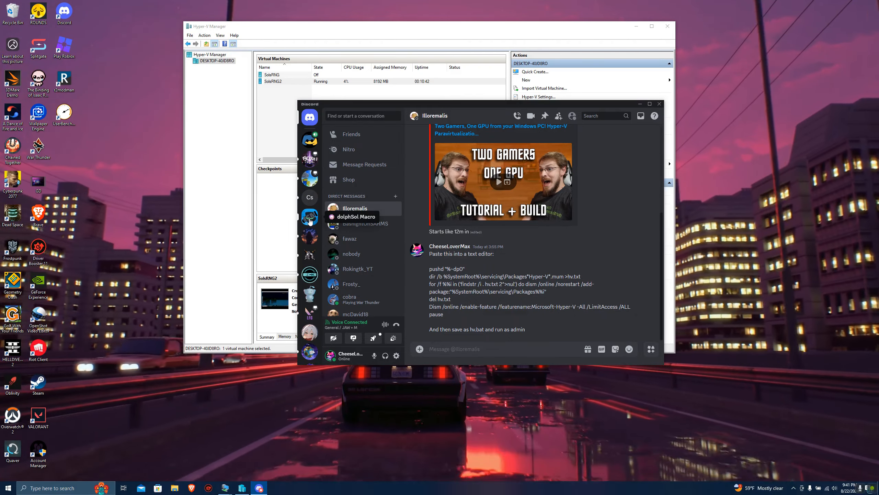
left_click(309, 217)
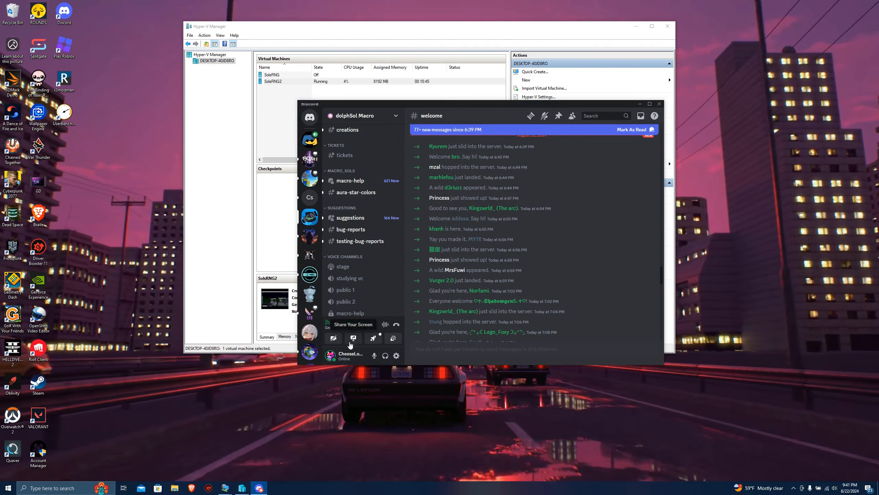
left_click(346, 356)
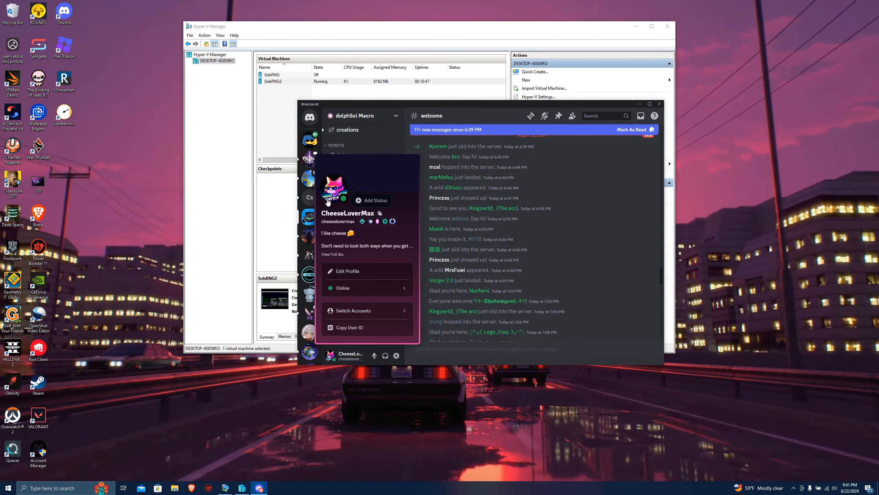